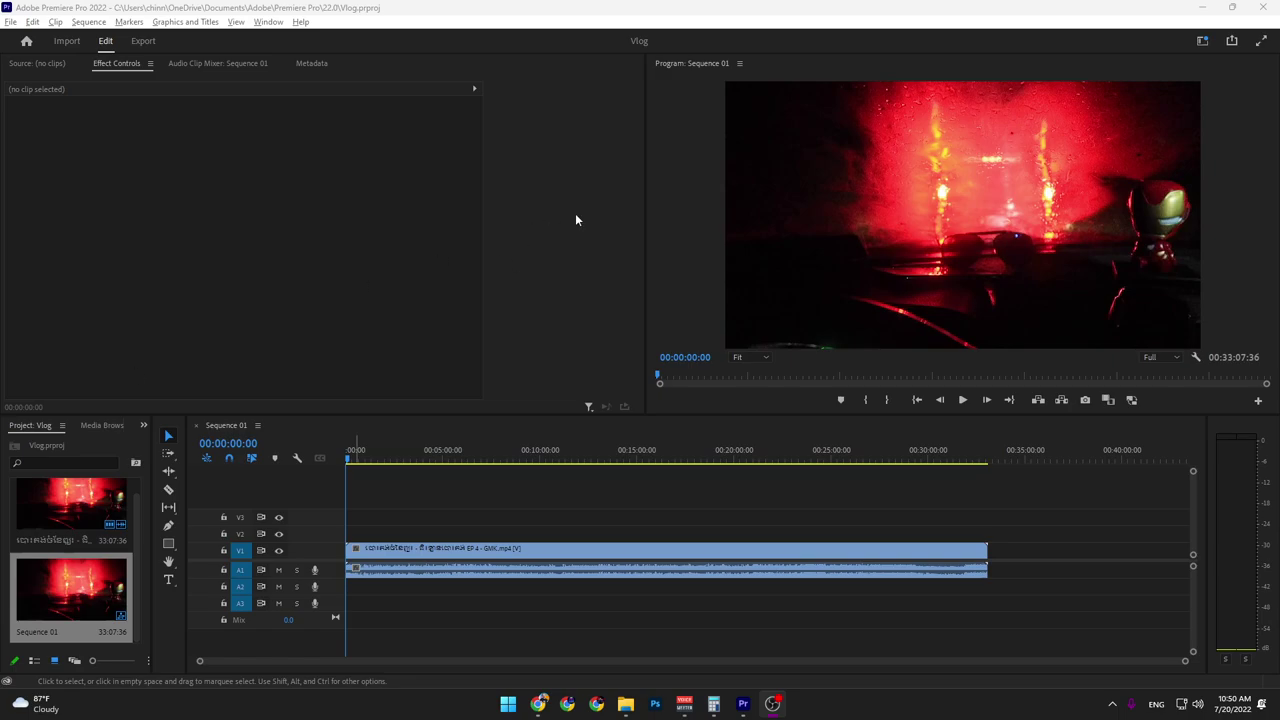
Enlarge the Program Monitor beside Effect Controls, then scrub to a later point in the sequence
mouse_move(645, 182)
mouse_down()
mouse_move(370, 187)
mouse_move(620, 200)
mouse_up()
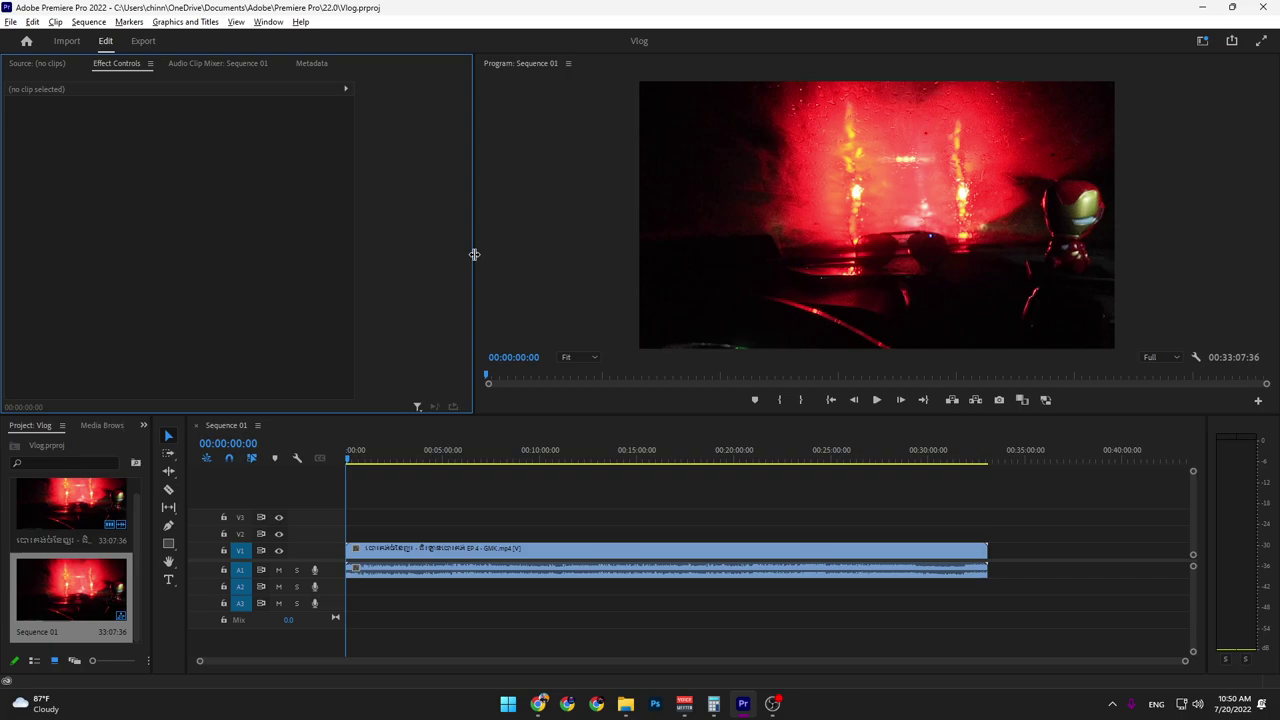
mouse_move(418, 237)
mouse_down()
mouse_move(665, 256)
mouse_move(470, 260)
mouse_move(498, 259)
mouse_up()
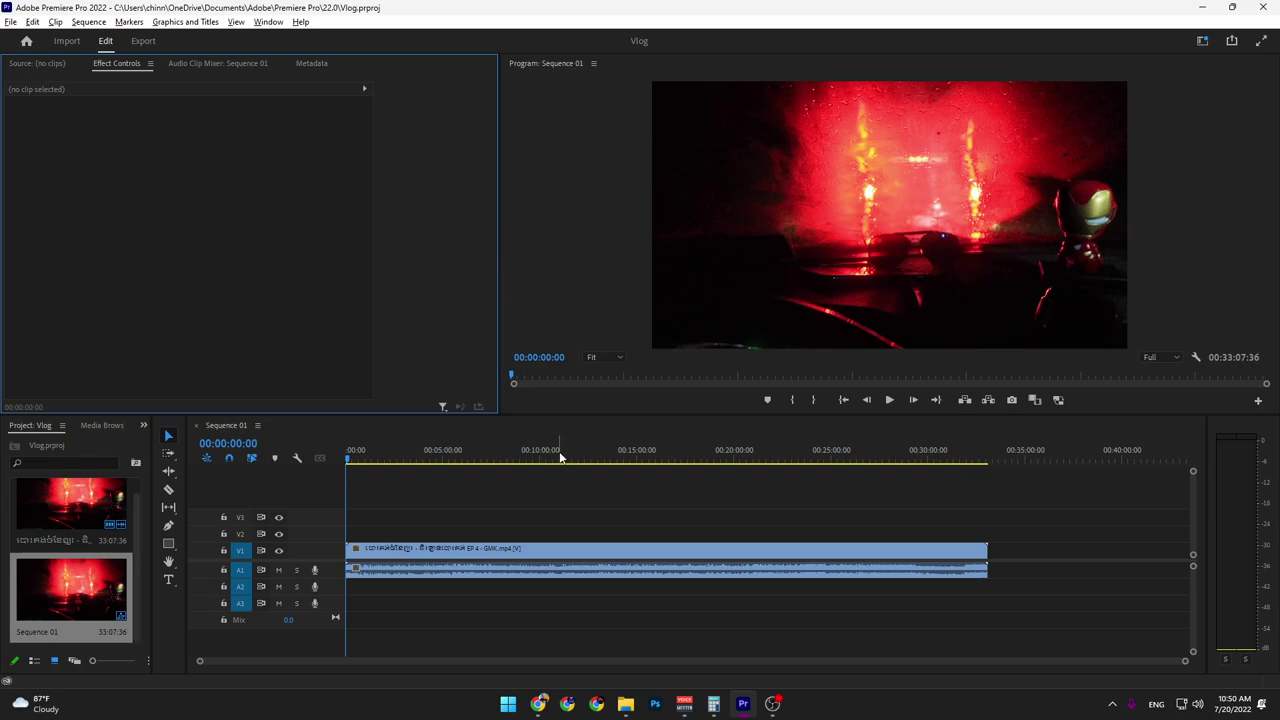
mouse_move(360, 455)
mouse_down()
mouse_move(756, 470)
mouse_move(586, 478)
mouse_move(316, 458)
mouse_move(674, 466)
mouse_up()
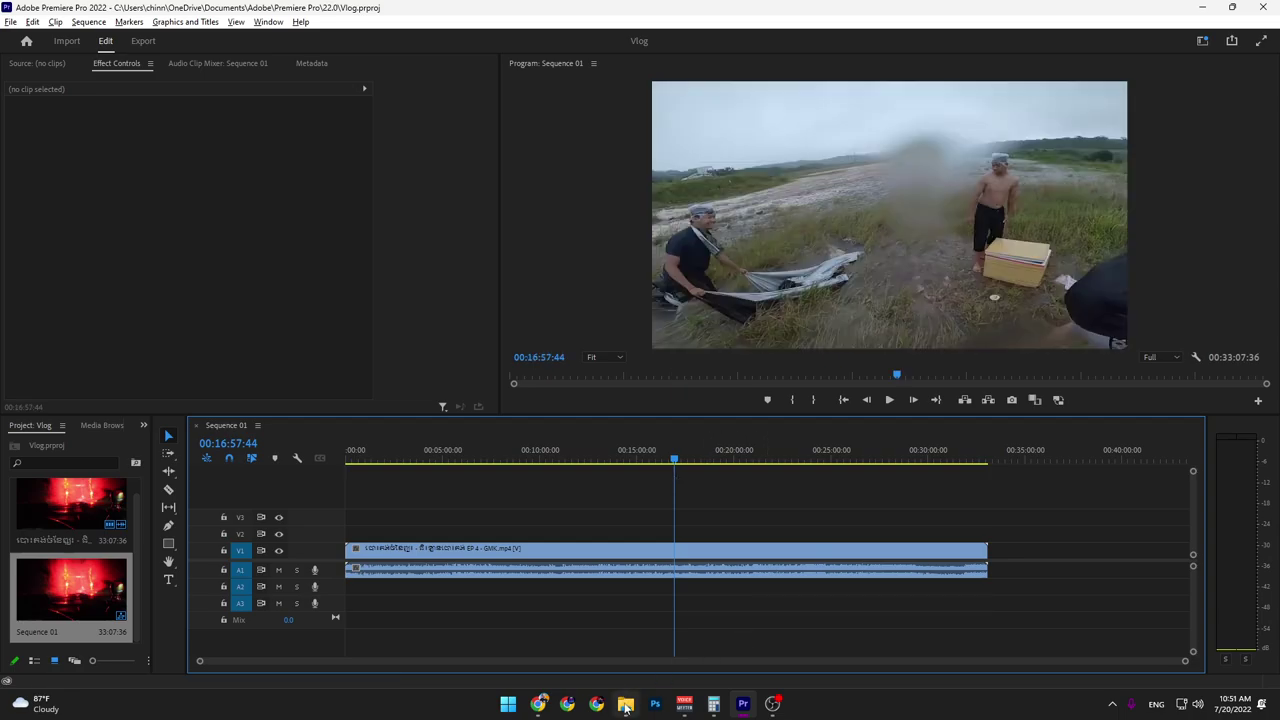
Drag the newest camping video from the Video folder onto video track V3
click(625, 704)
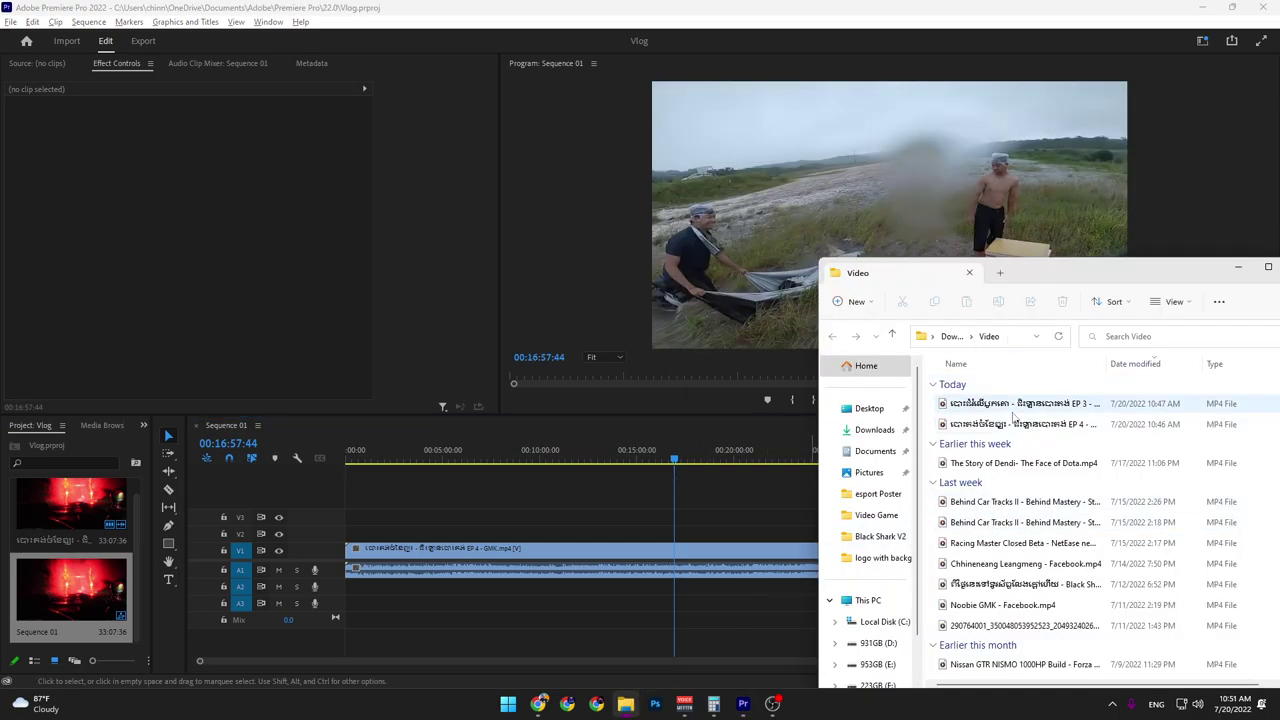
click(933, 404)
drag(933, 404, 466, 520)
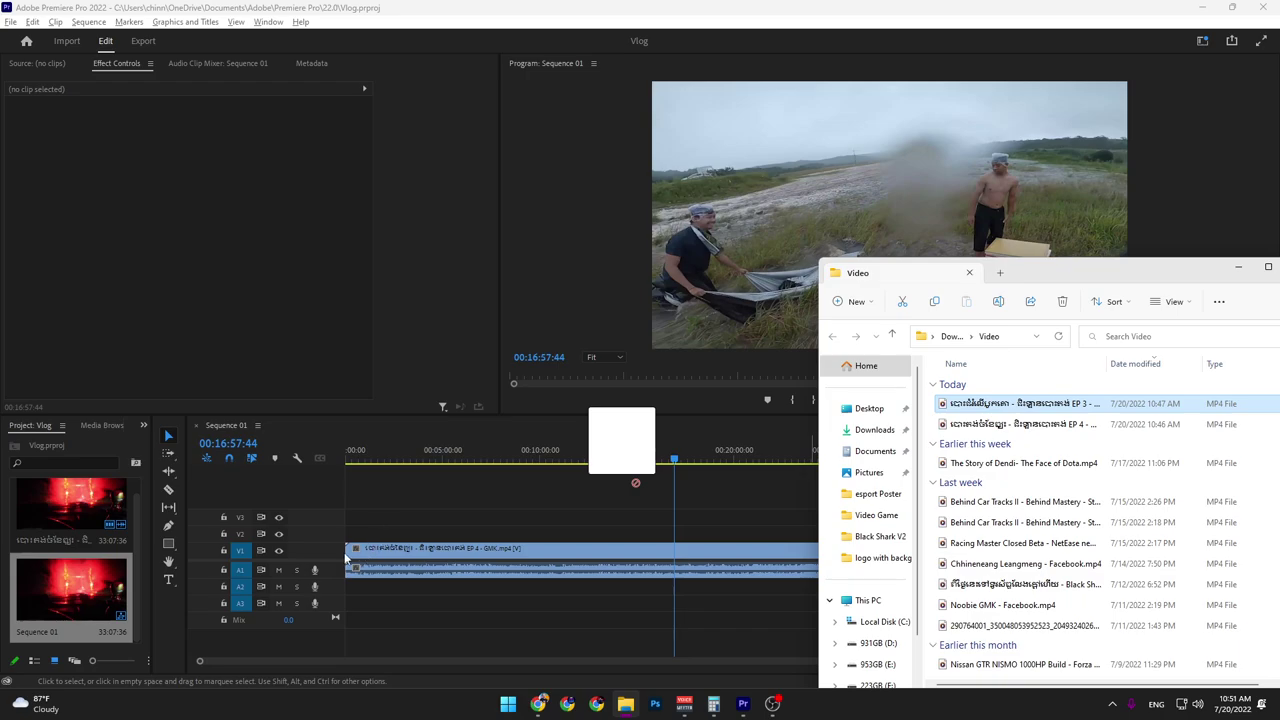
drag(622, 474, 418, 520)
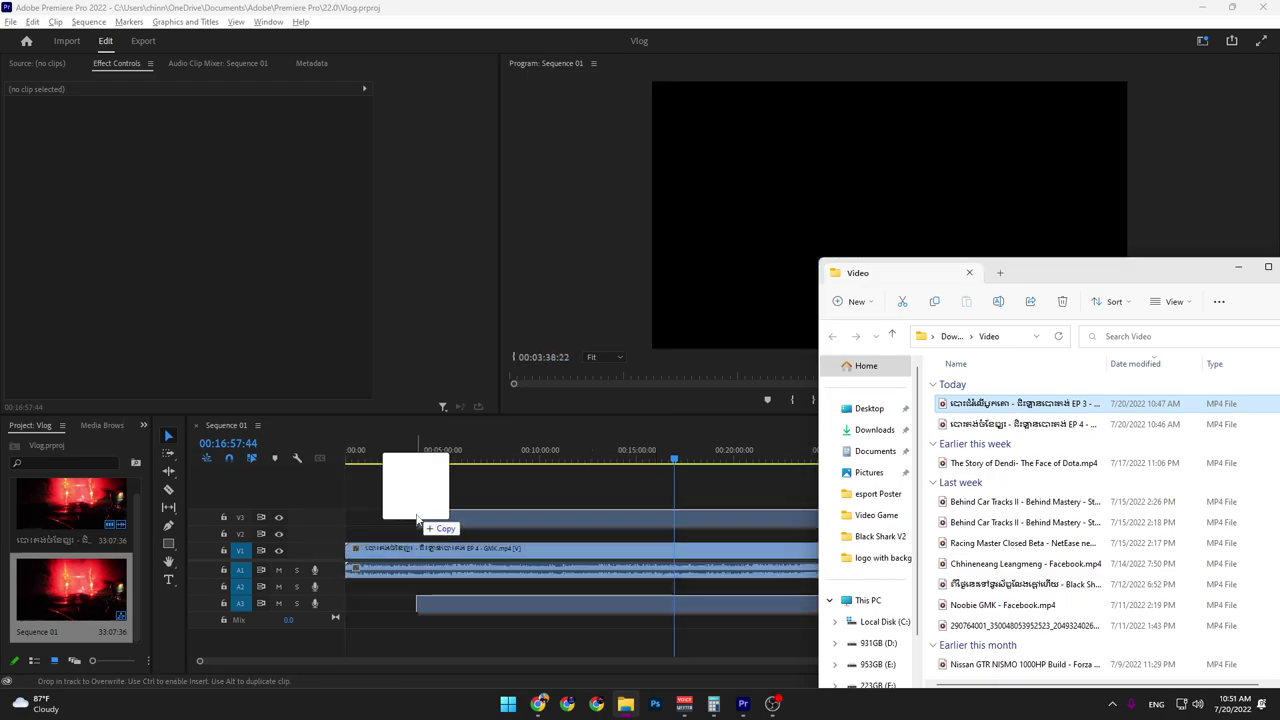
drag(418, 520, 418, 518)
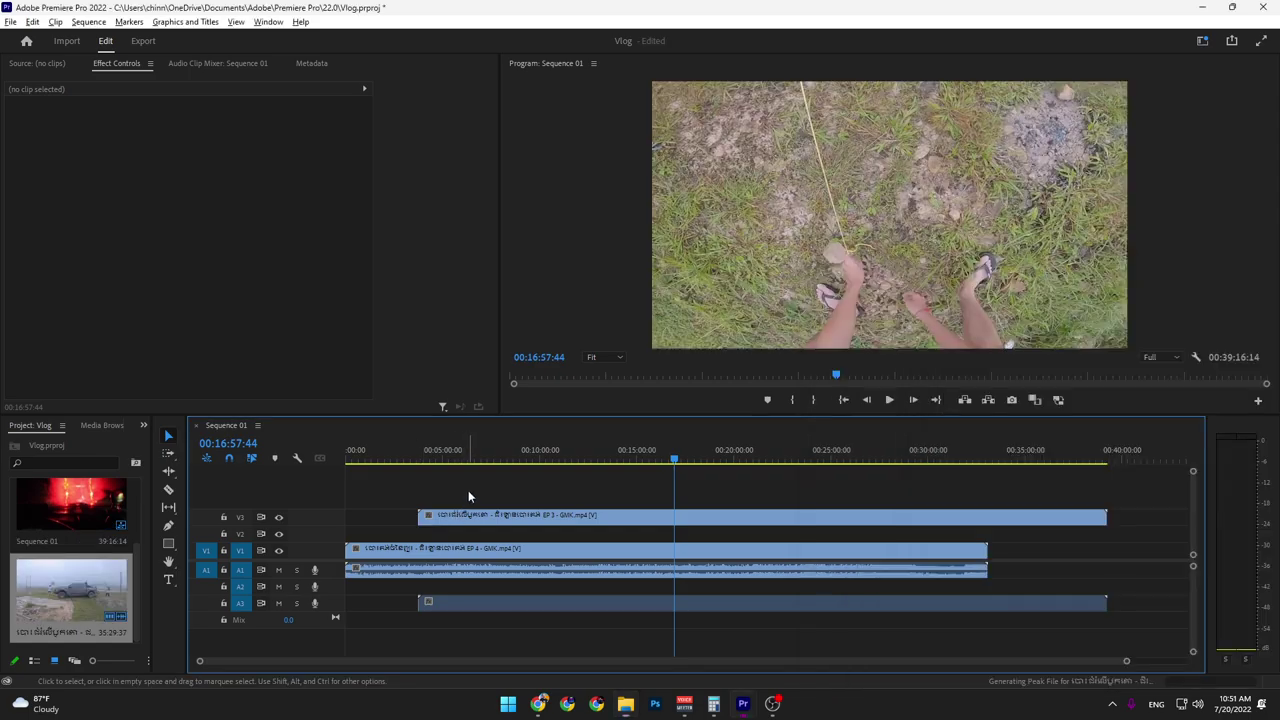
Push the original EP 4 clip later and place the new EP 3 clip on V1 at 00:00
scroll(658, 514, down, 1)
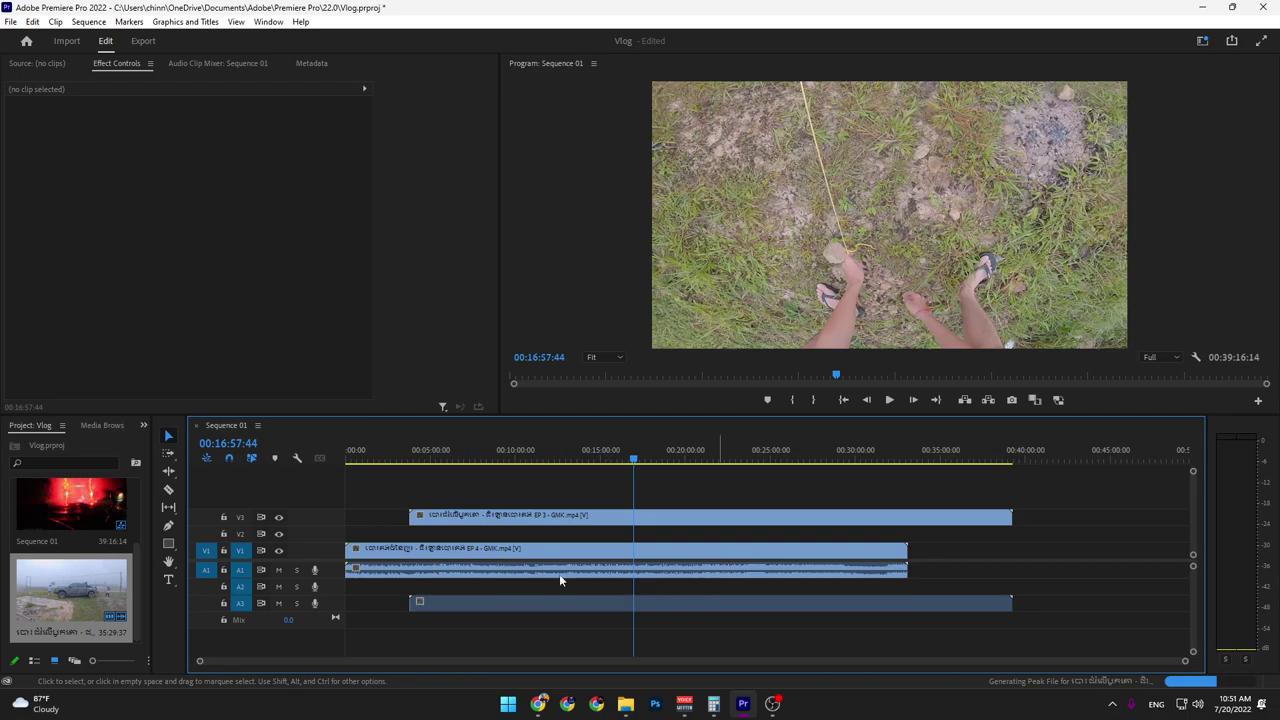
drag(433, 552, 1150, 552)
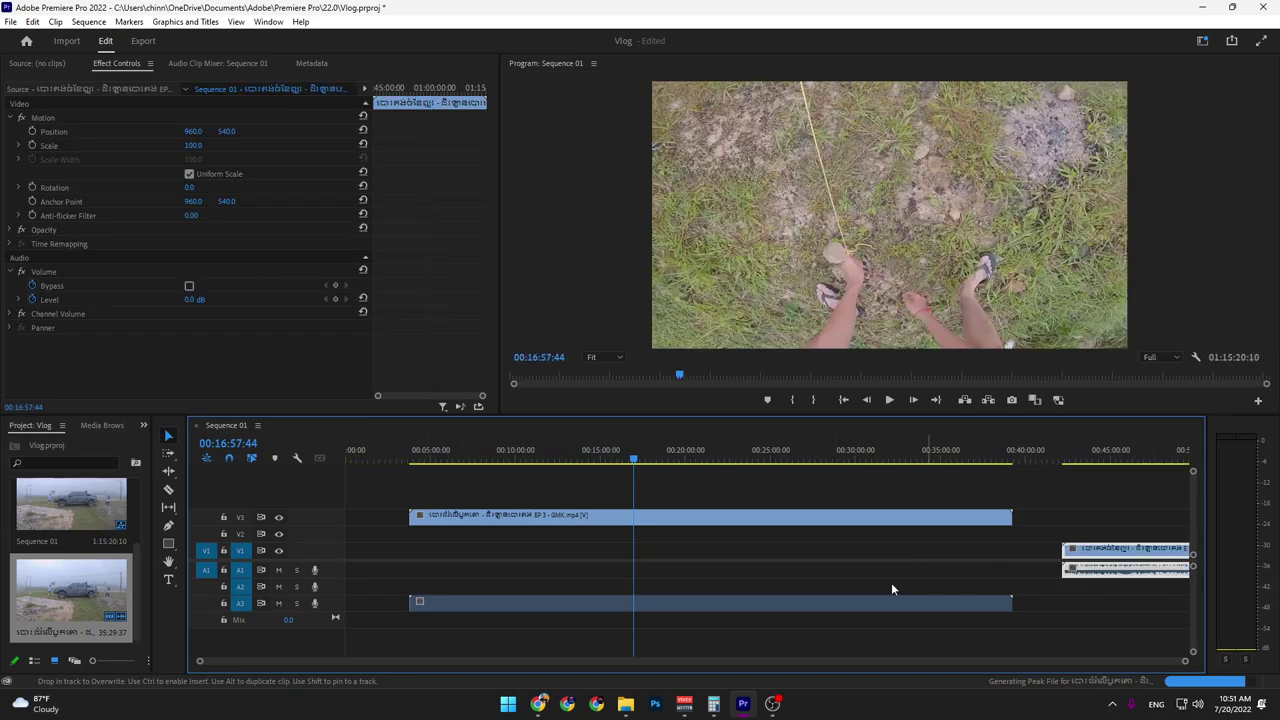
drag(687, 527, 679, 583)
drag(600, 556, 453, 597)
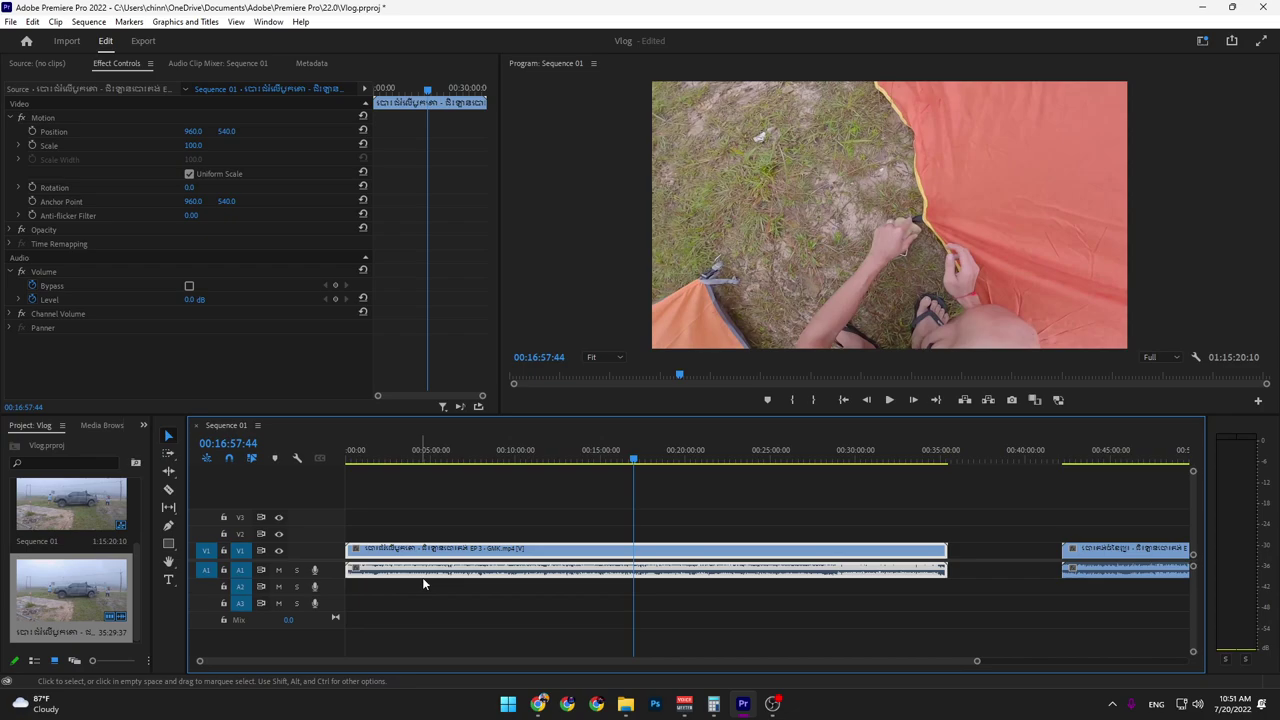
drag(634, 462, 336, 476)
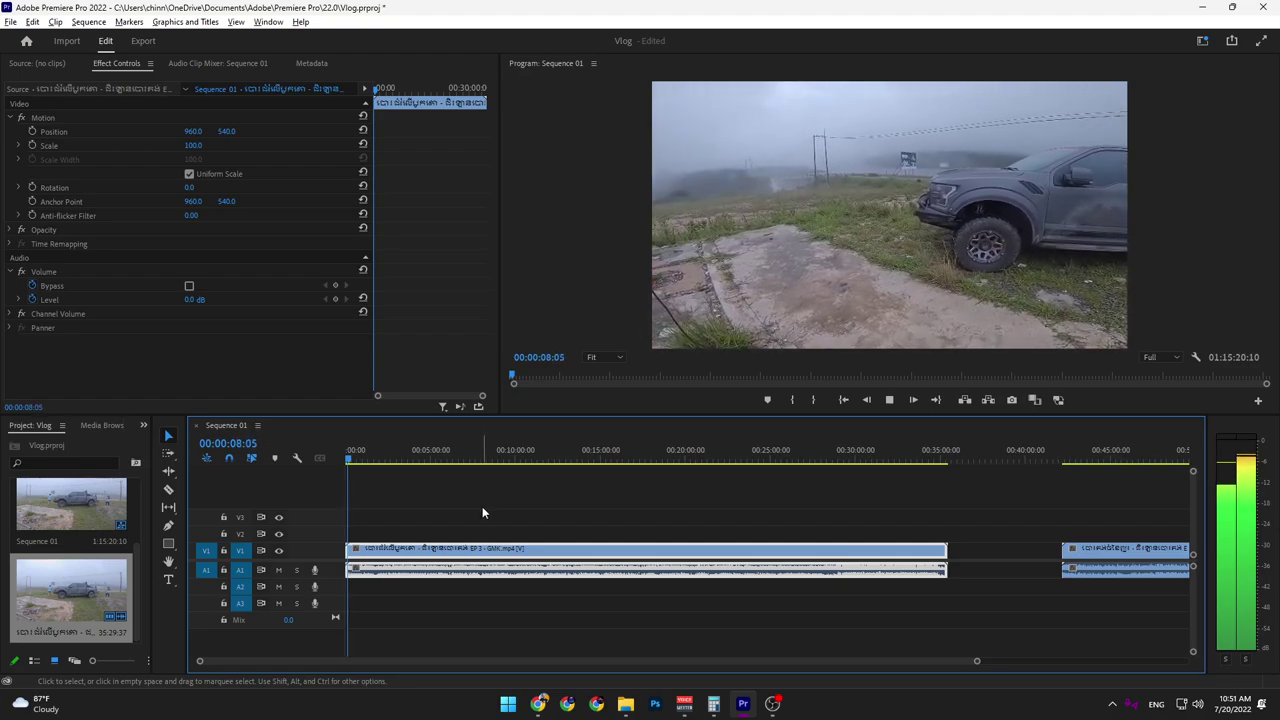
key(=)
key(=)
key(=)
key(=)
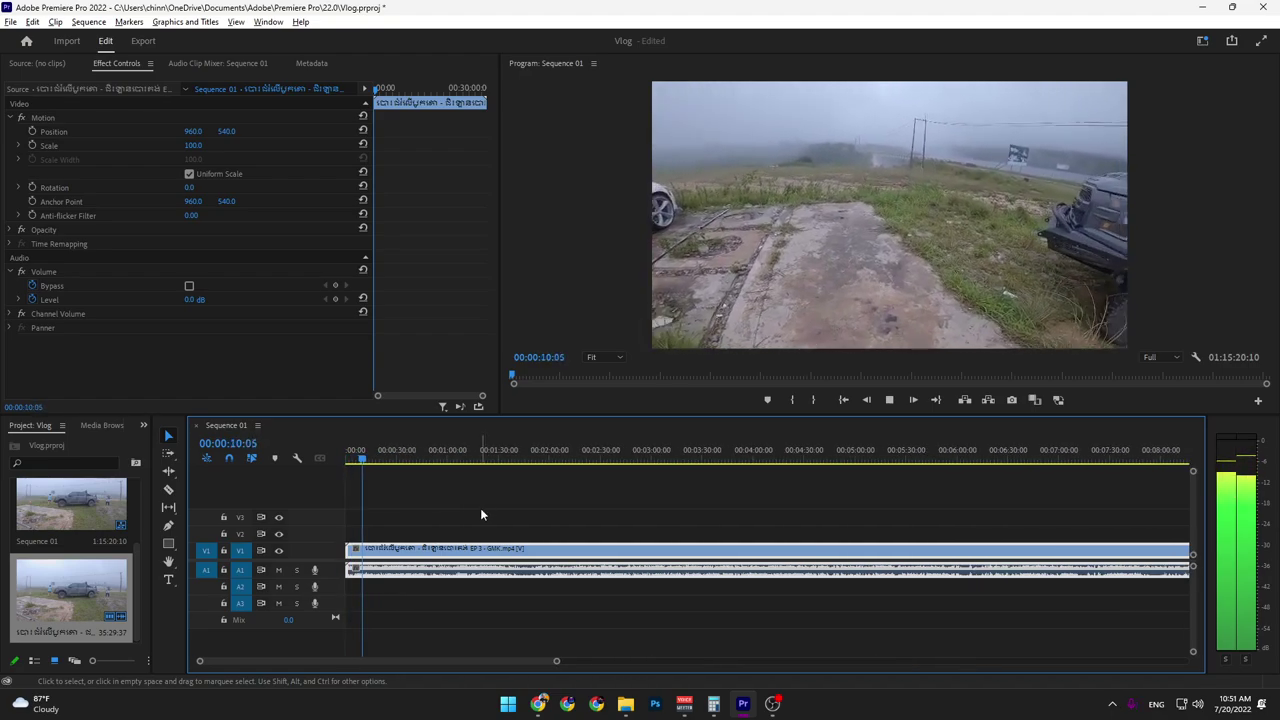
key(=)
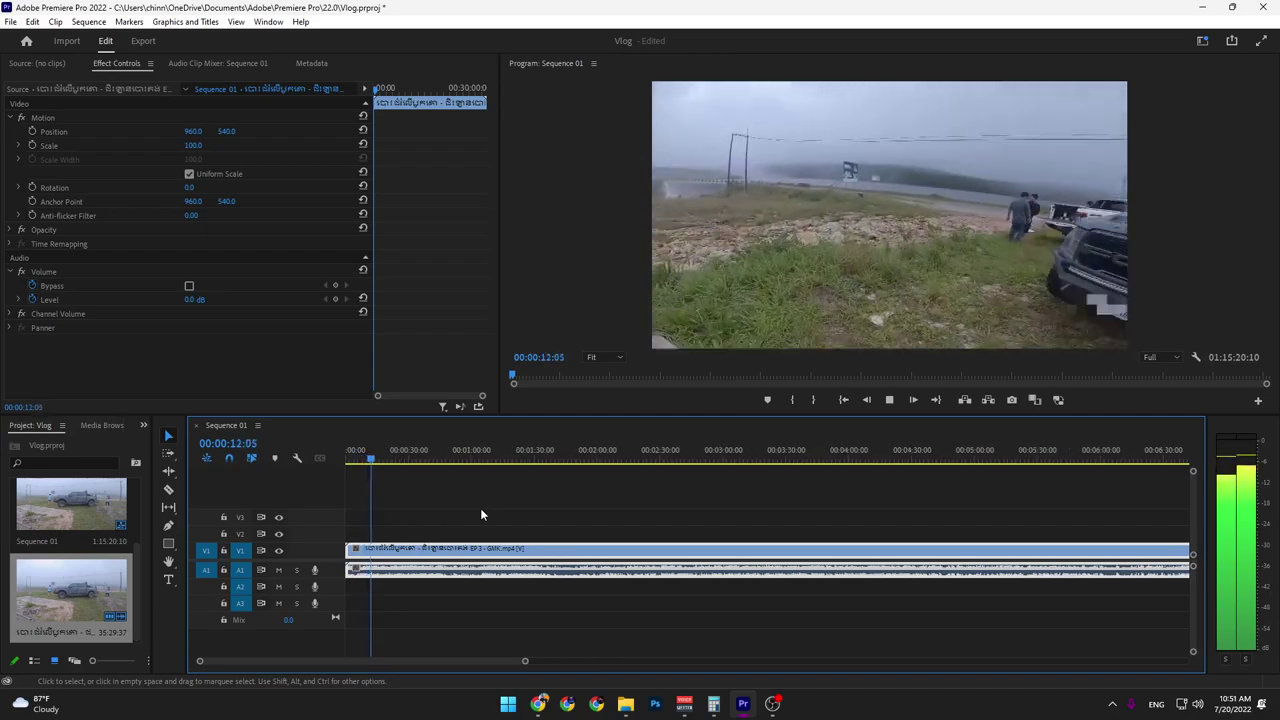
key(space)
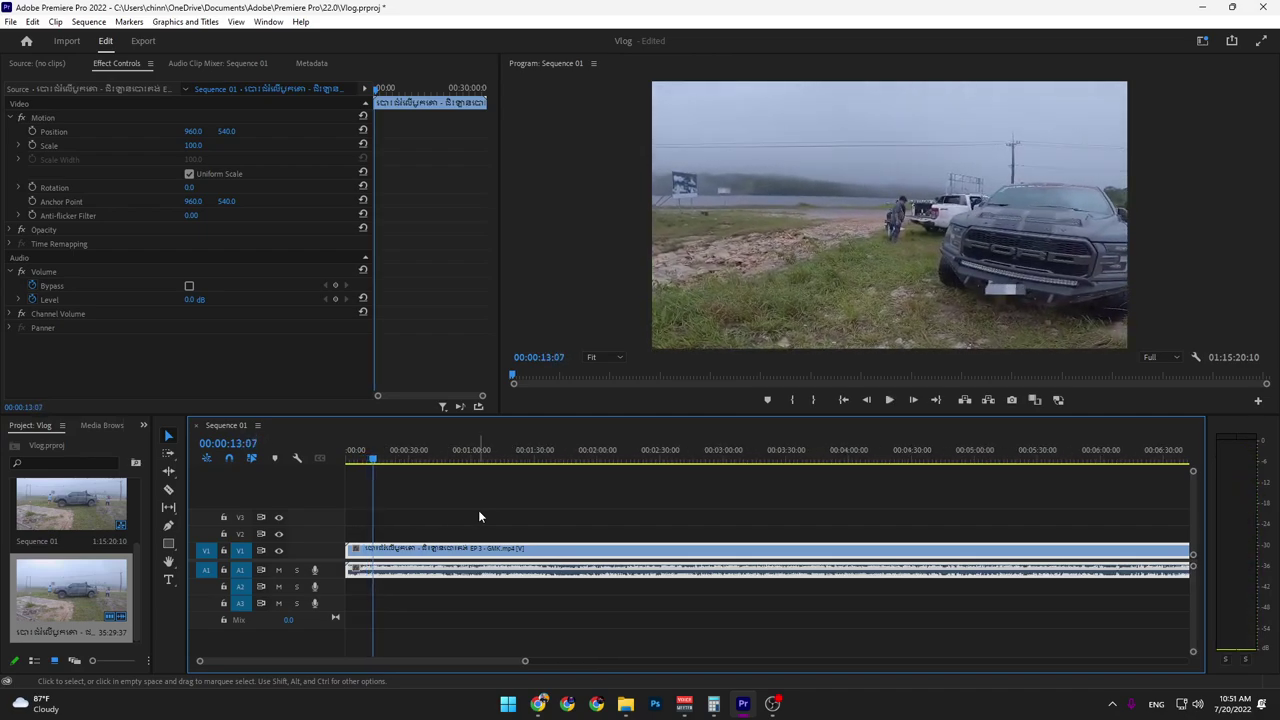
click(772, 703)
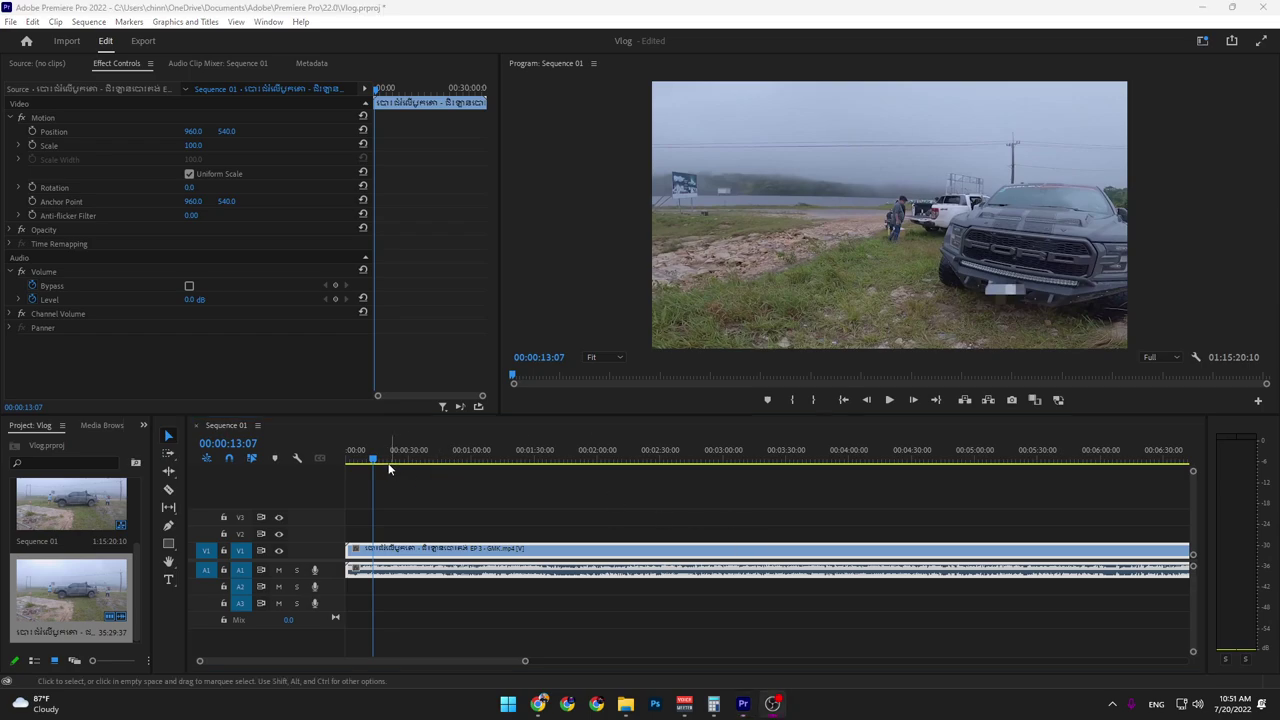
drag(390, 469, 376, 469)
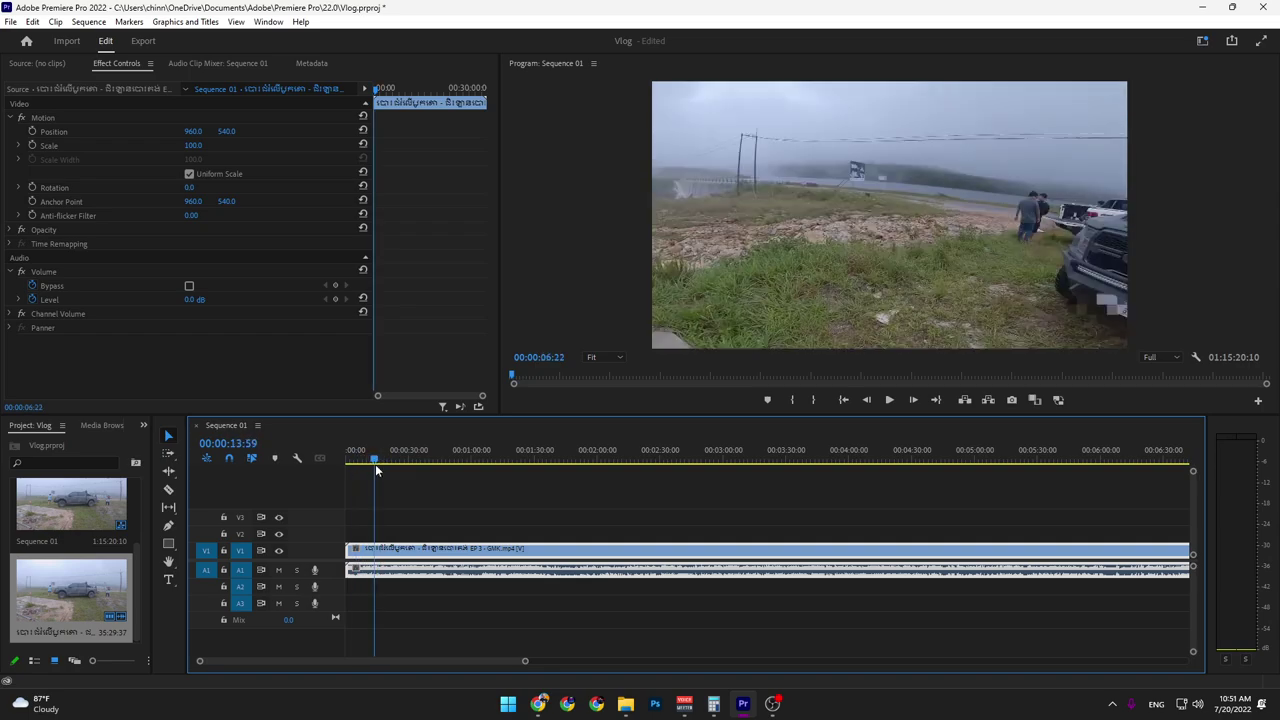
key(Home)
key(space)
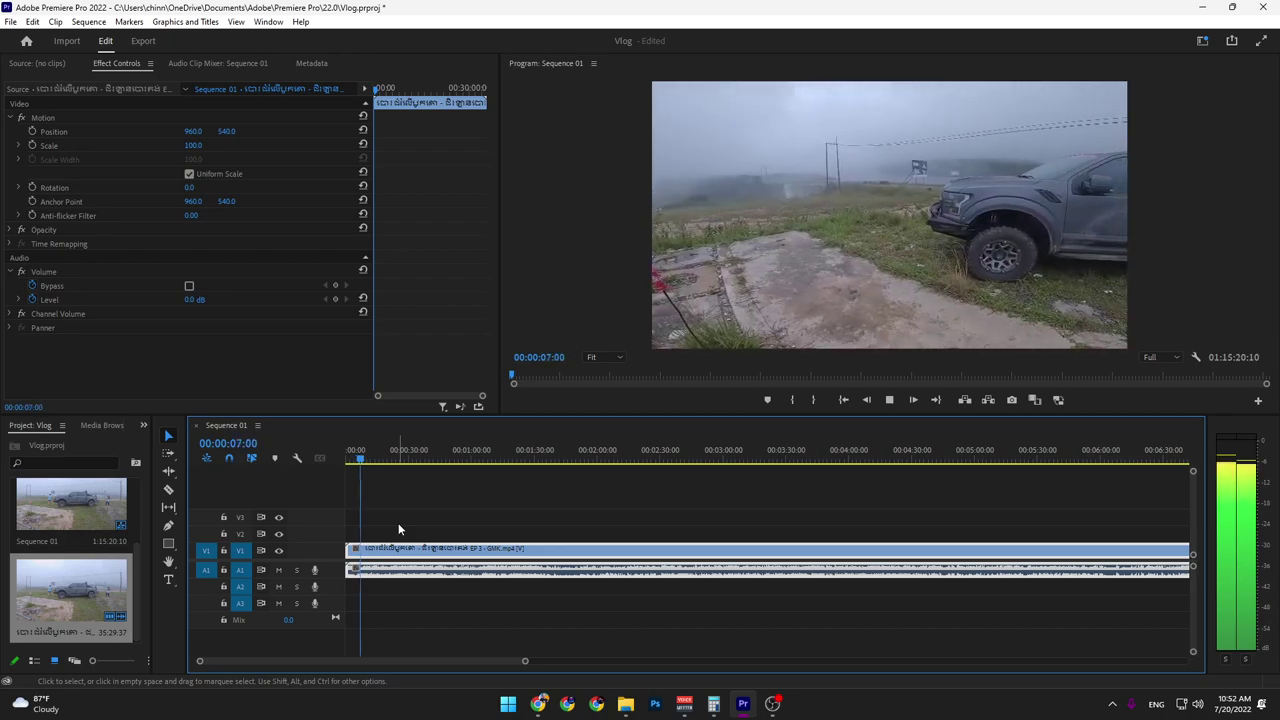
key(space)
Razor-split the new EP 3 clip at 00:00:07:03
key(c)
click(362, 553)
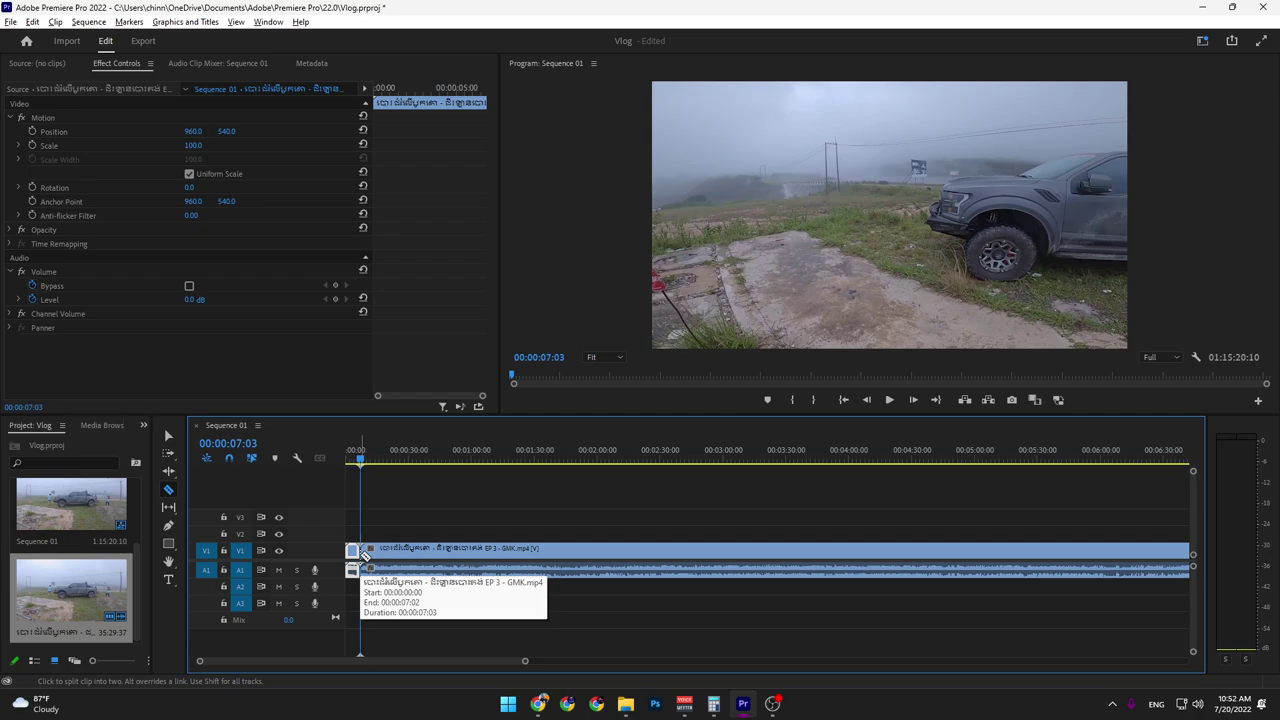
scroll(380, 560, up, 5)
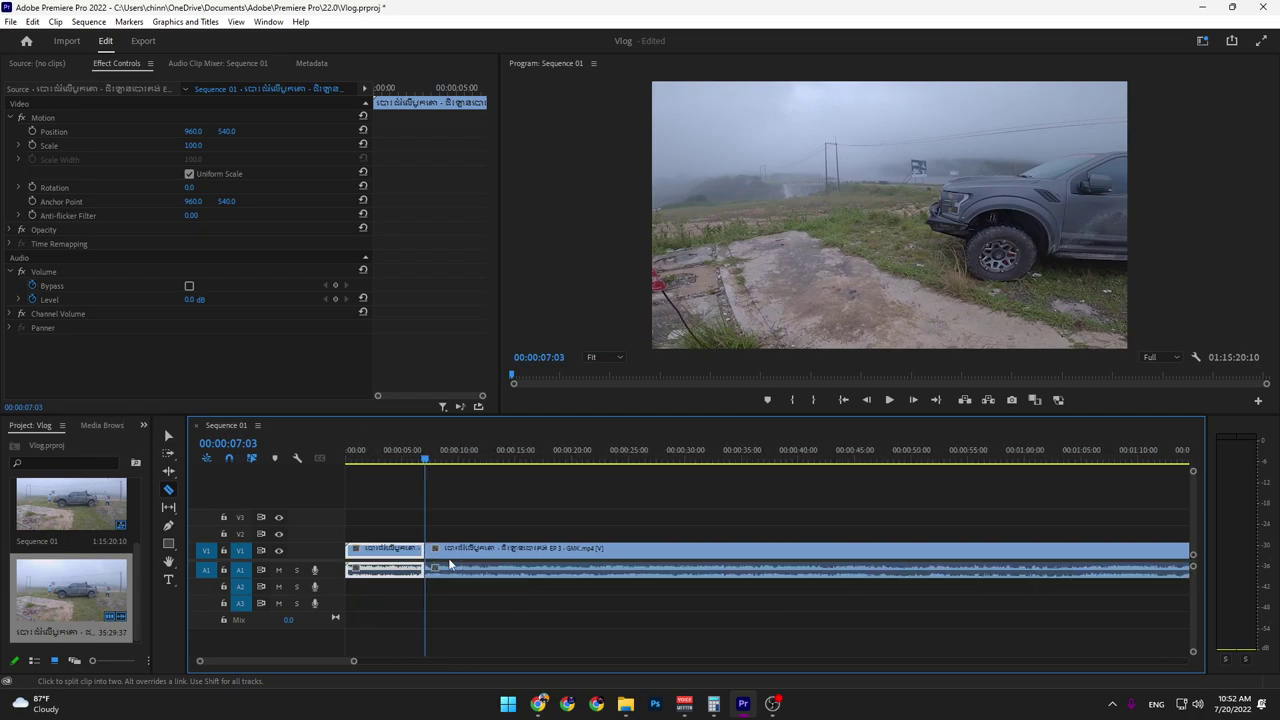
click(566, 454)
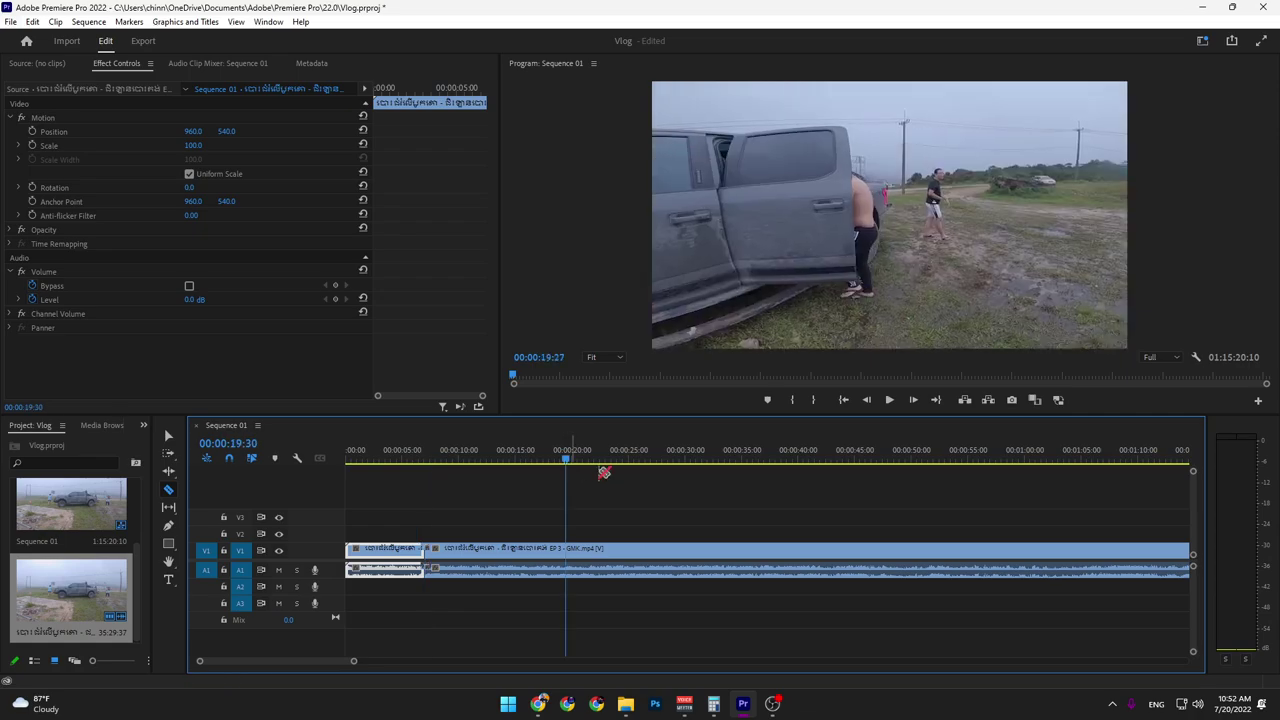
scroll(608, 478, down, 5)
scroll(497, 498, down, 3)
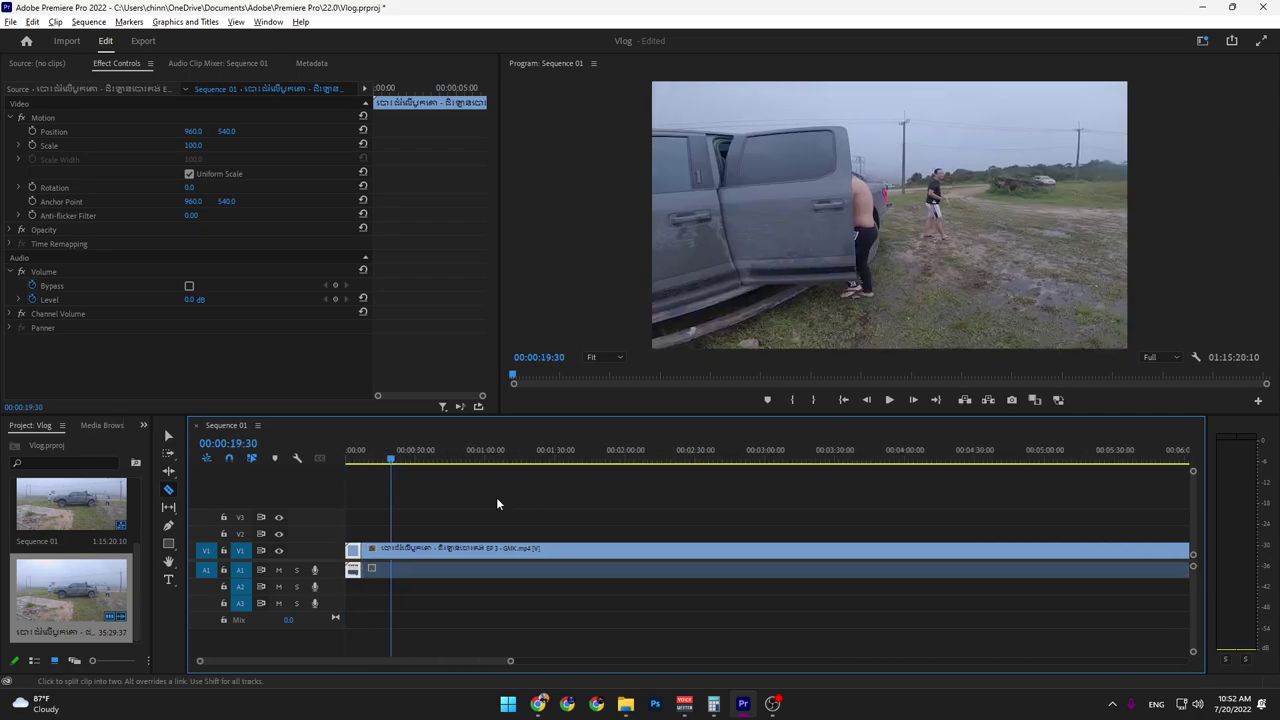
scroll(496, 497, up, 2)
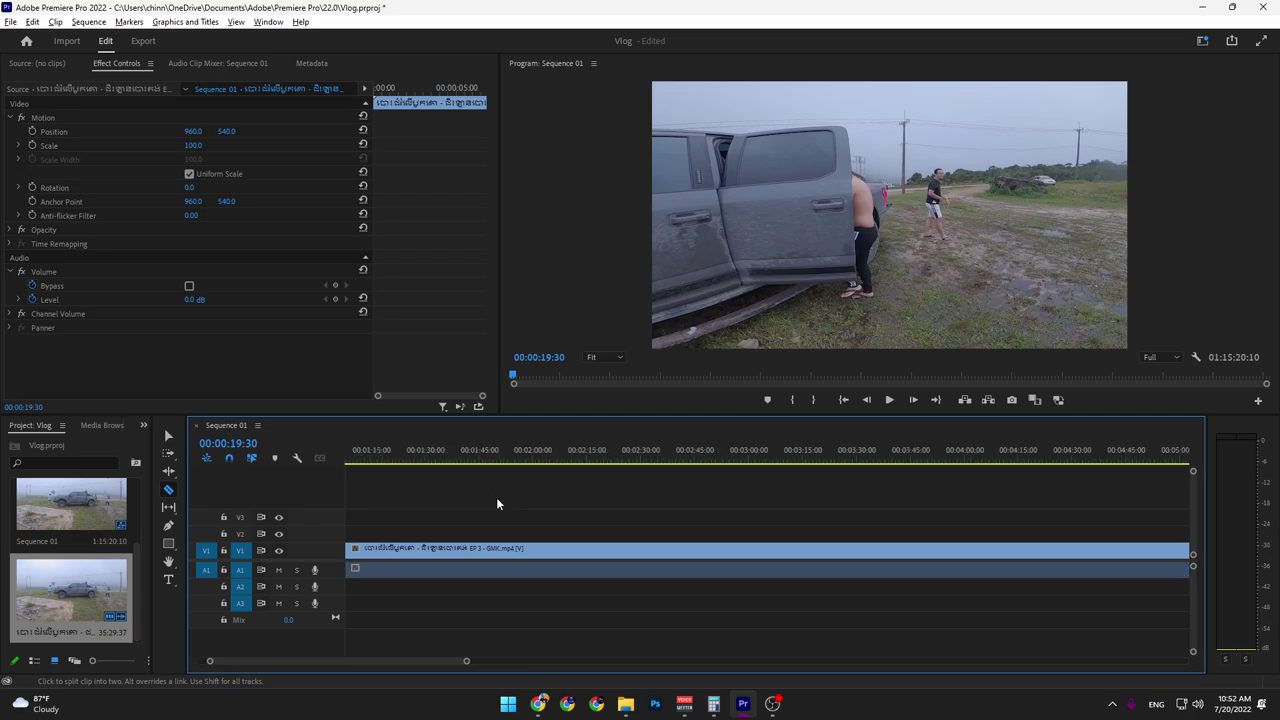
scroll(496, 497, down, 5)
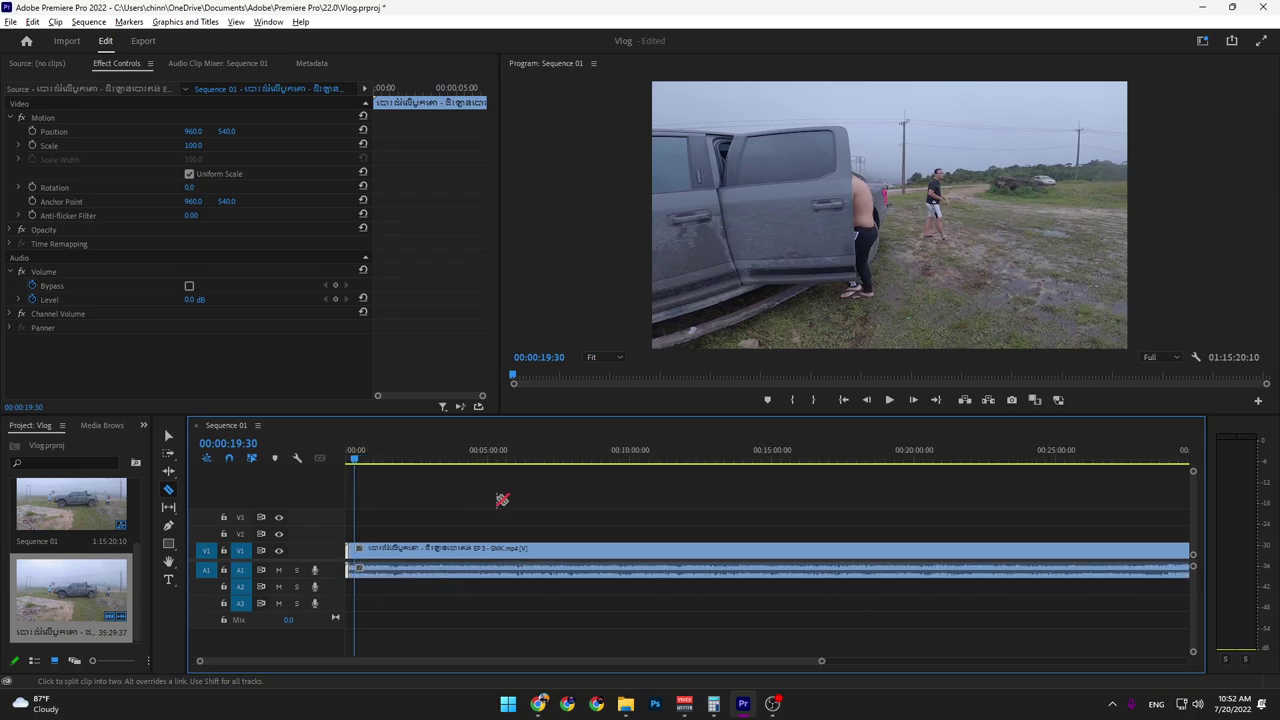
scroll(502, 499, down, 4)
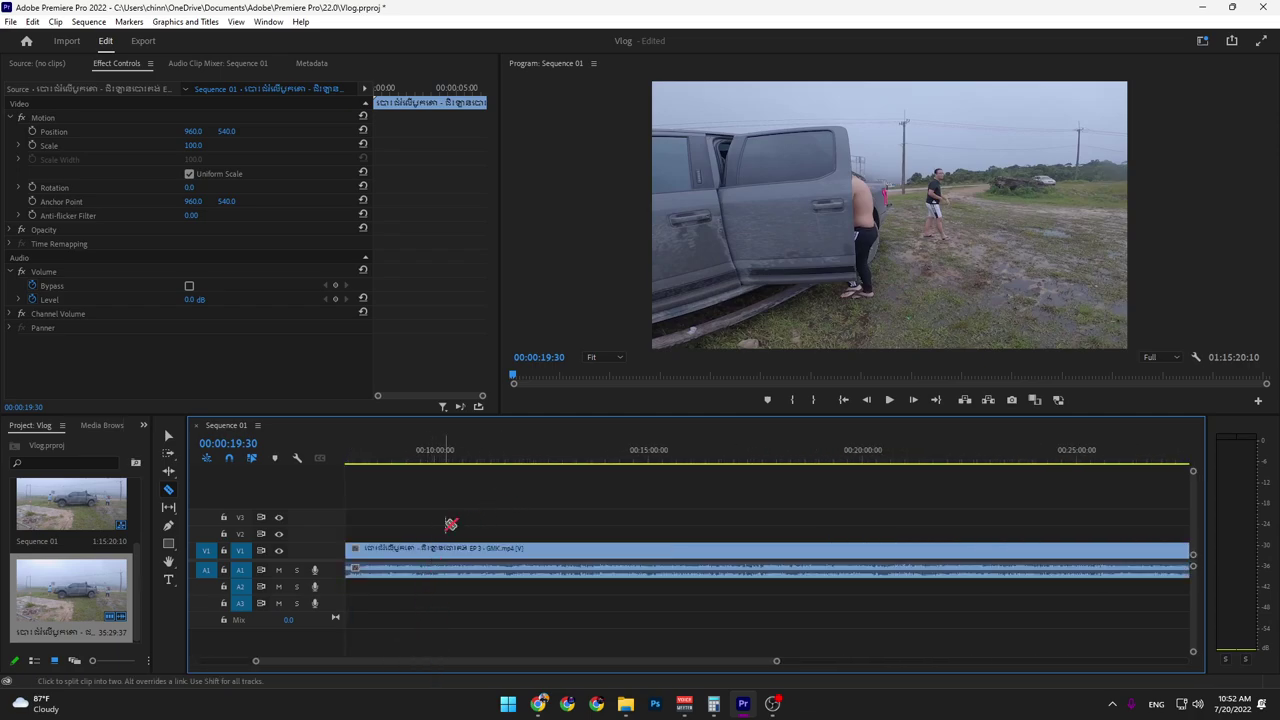
Find 00:03:33:34, split the clip there, and select the middle section between the cuts
key(a)
click(478, 462)
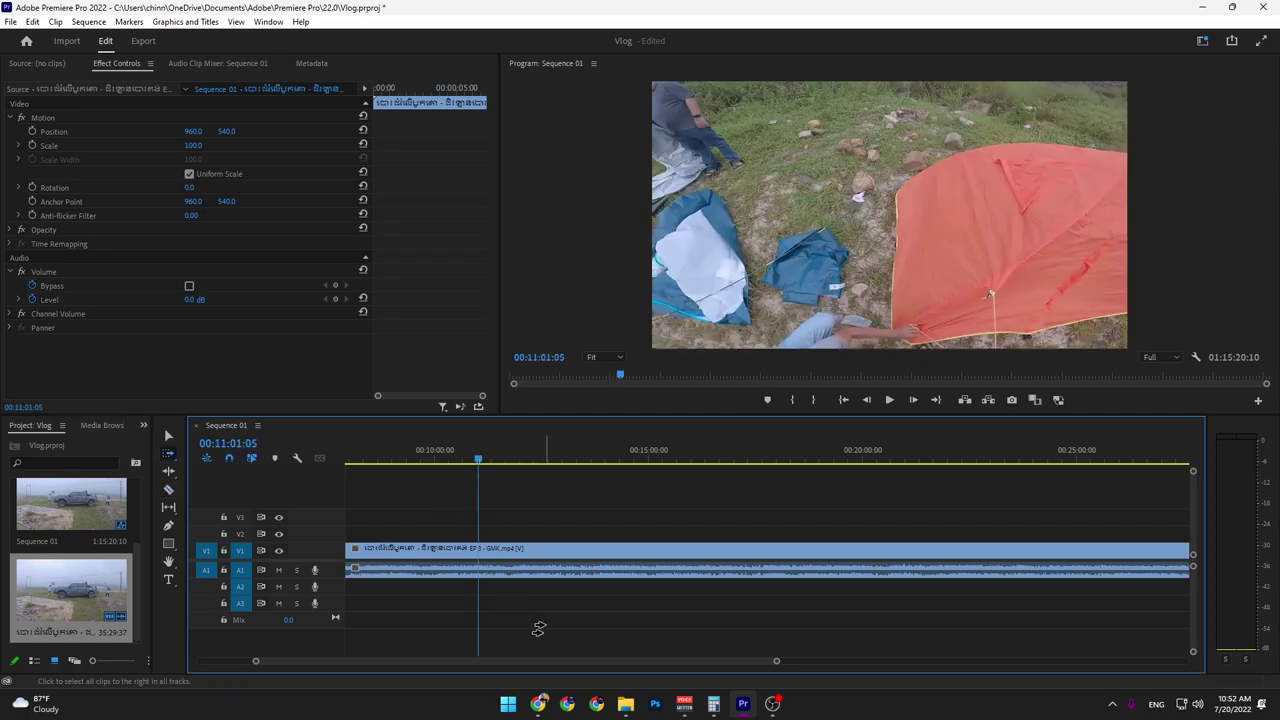
drag(548, 660, 460, 659)
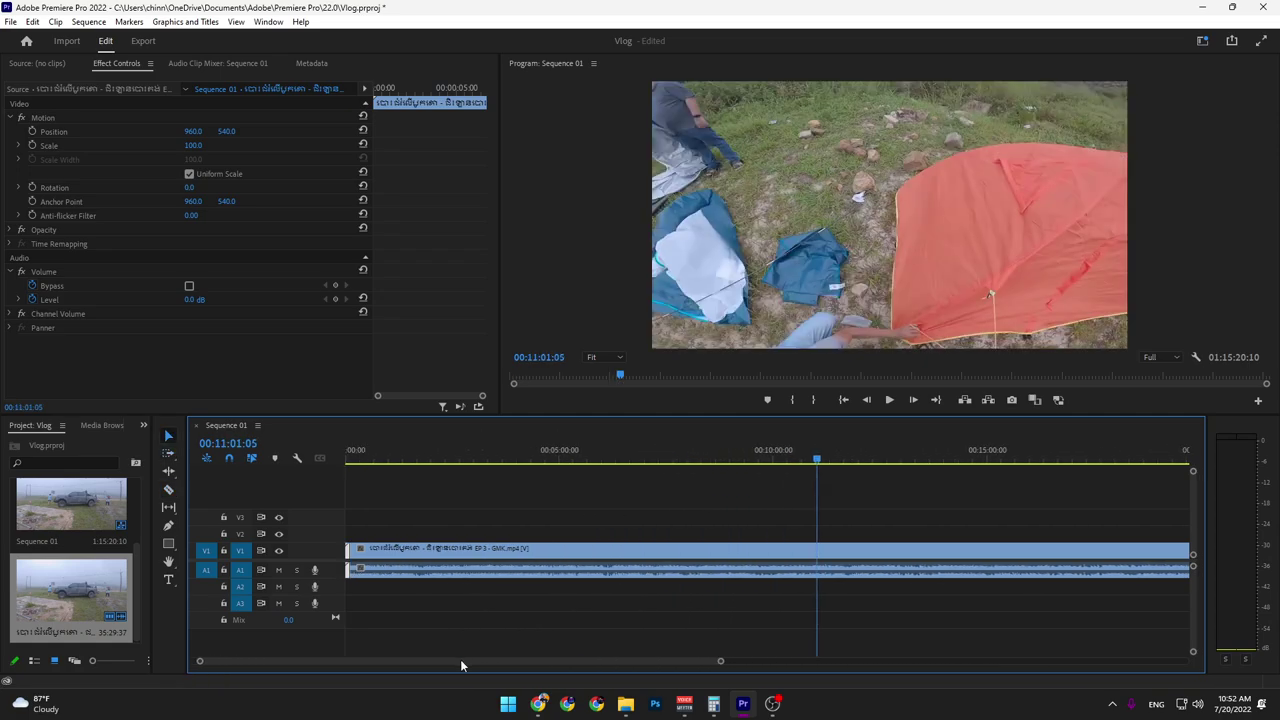
click(541, 462)
mouse_move(545, 465)
mouse_down()
mouse_move(471, 462)
mouse_move(495, 464)
mouse_up()
scroll(510, 512, up, 2)
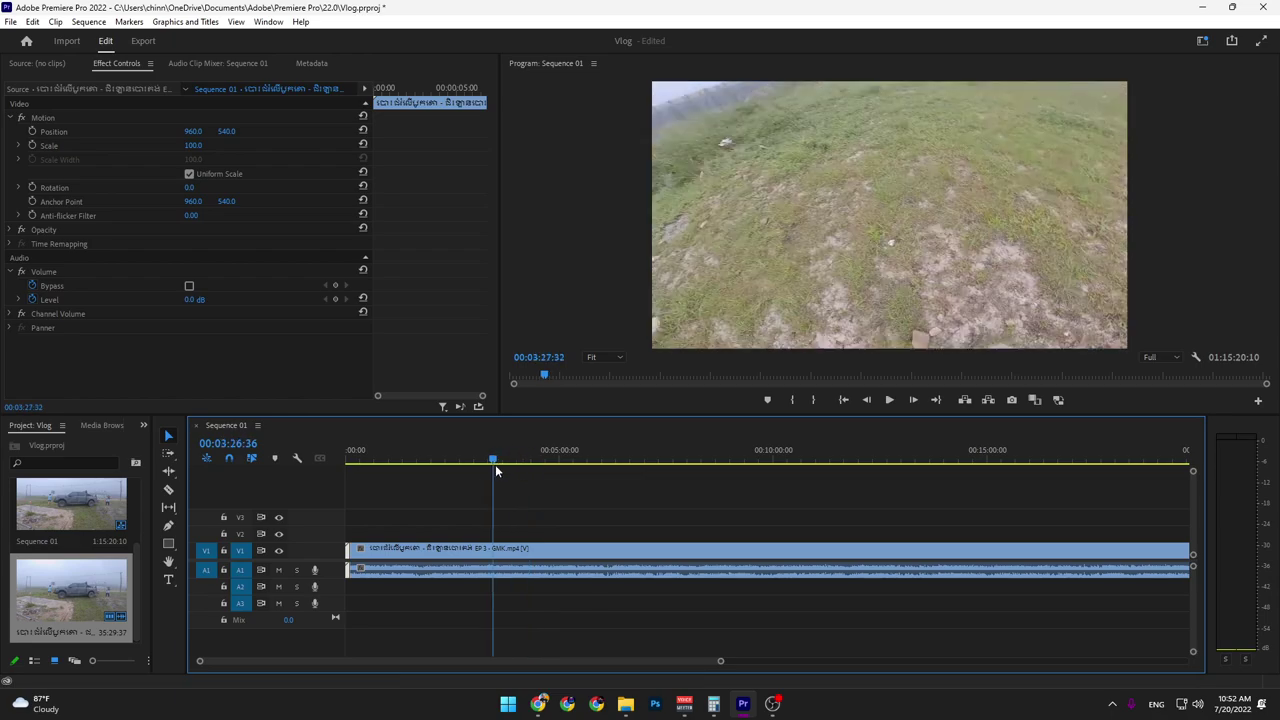
key(space)
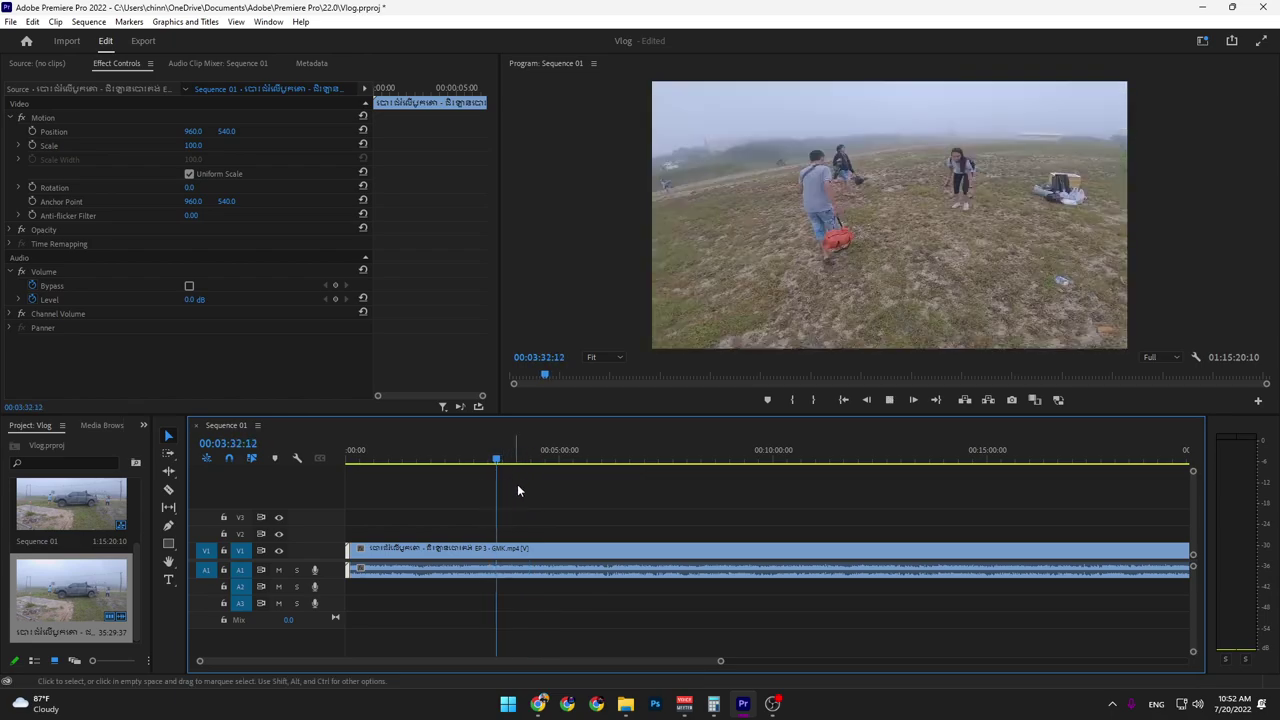
key(space)
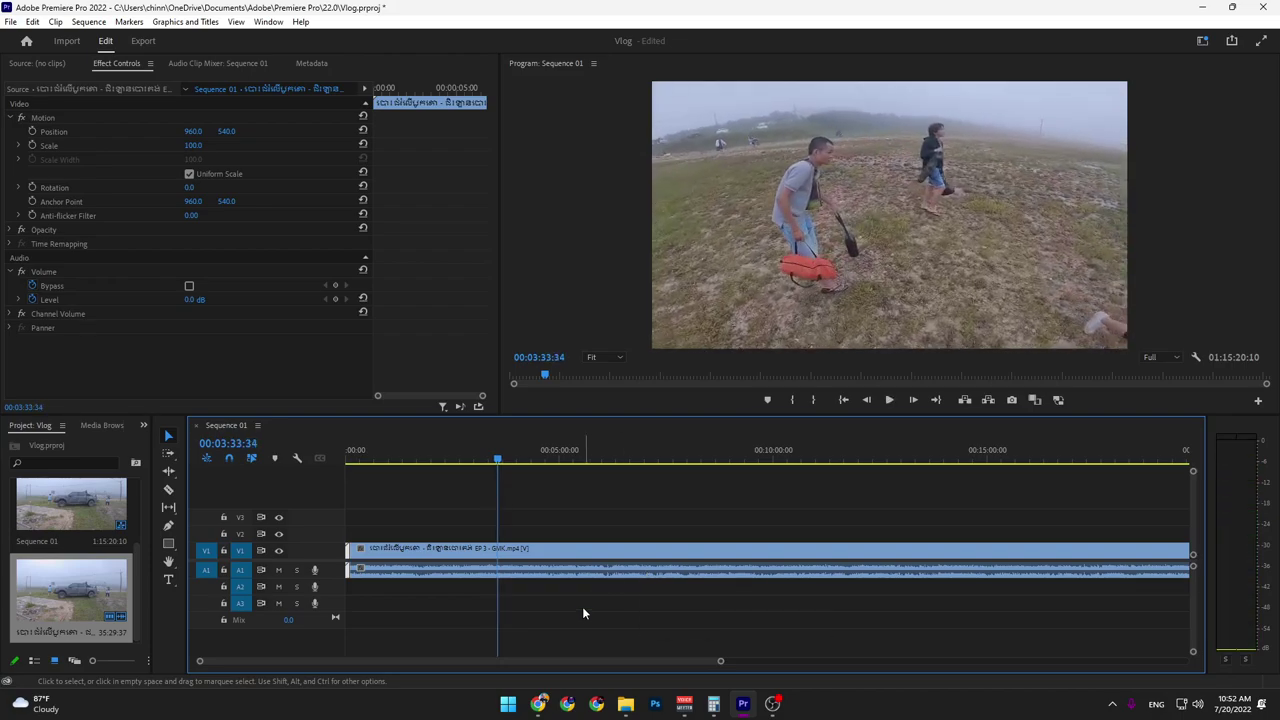
key(c)
click(505, 556)
key(v)
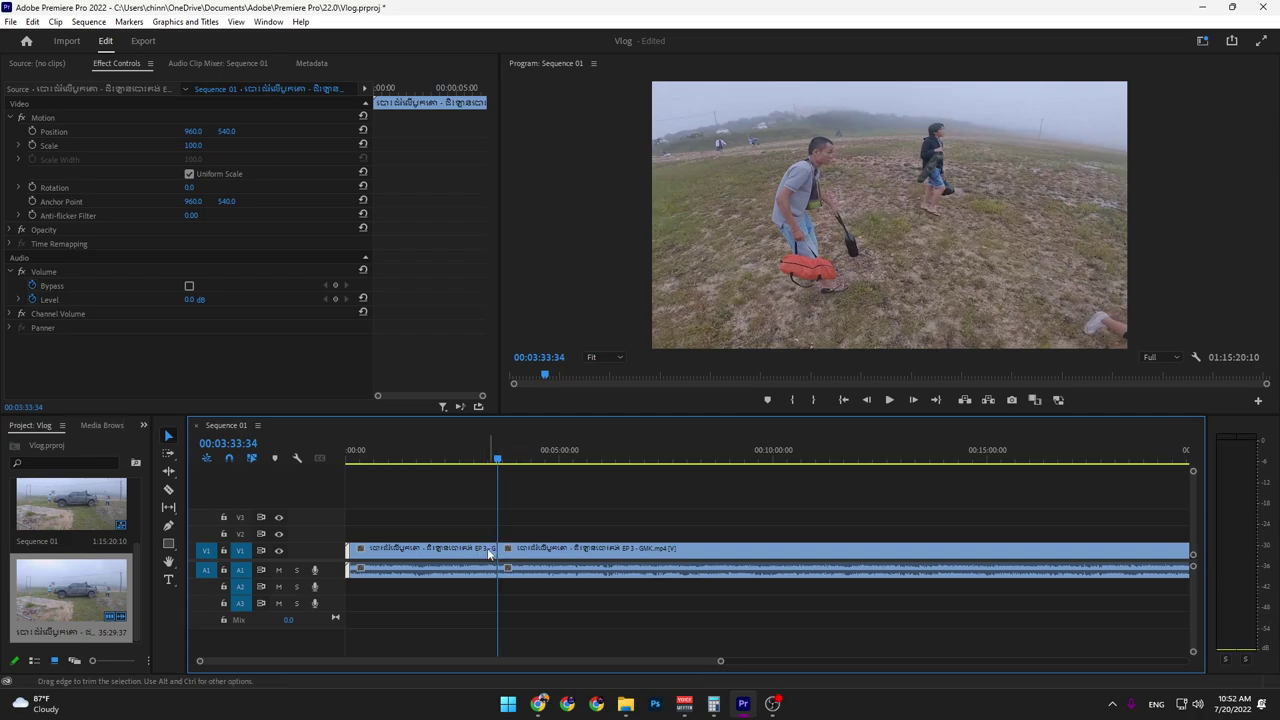
click(486, 551)
Delete the selected section and slide the remaining clip to the sequence start
key(Delete)
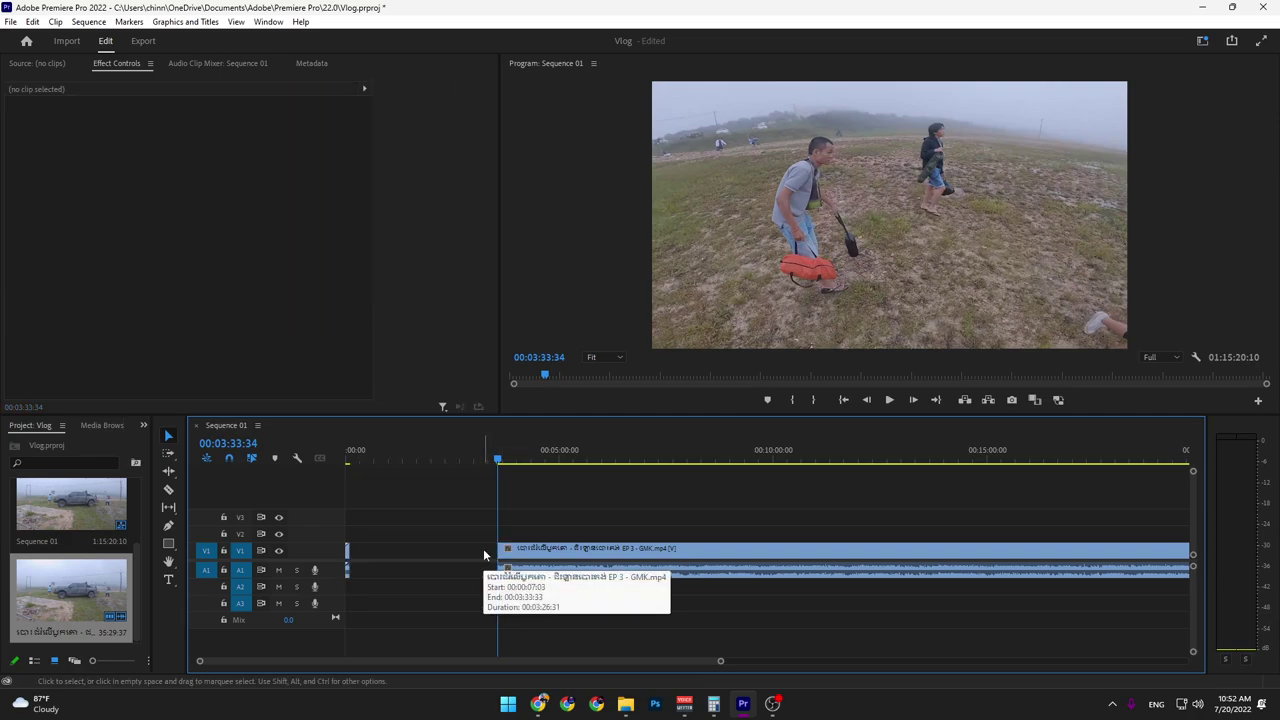
drag(530, 556, 376, 557)
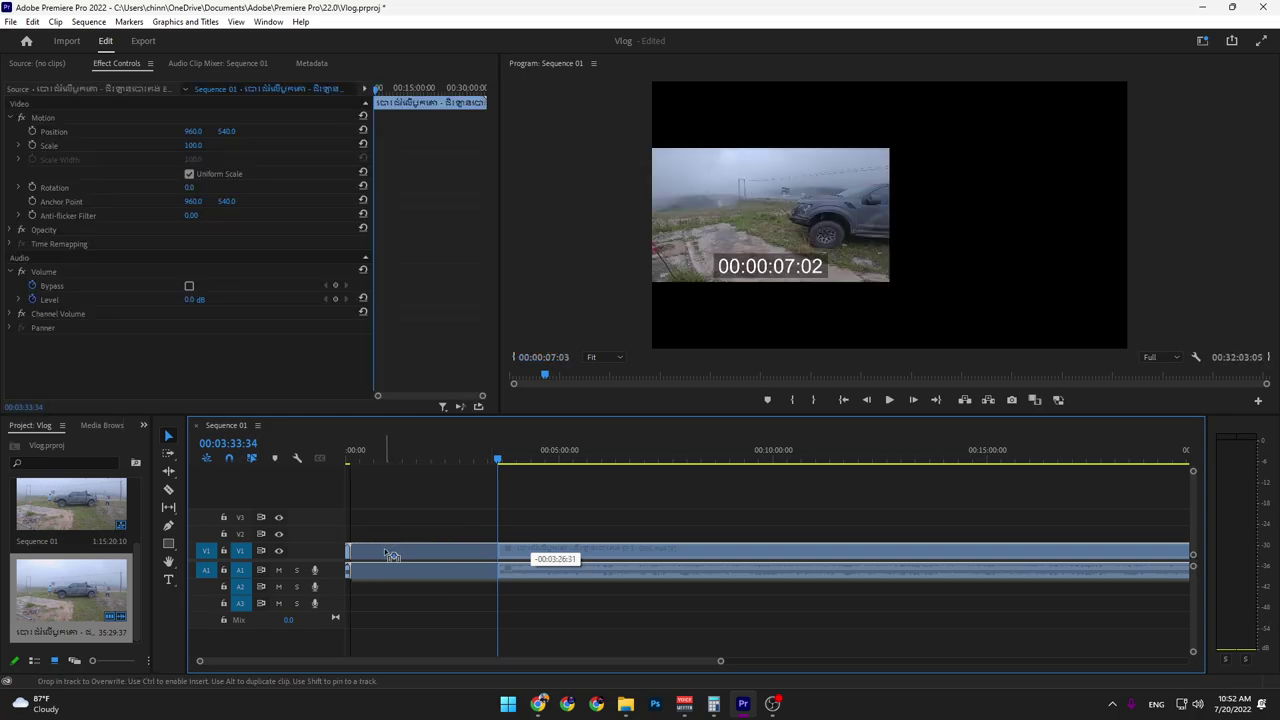
drag(397, 460, 385, 468)
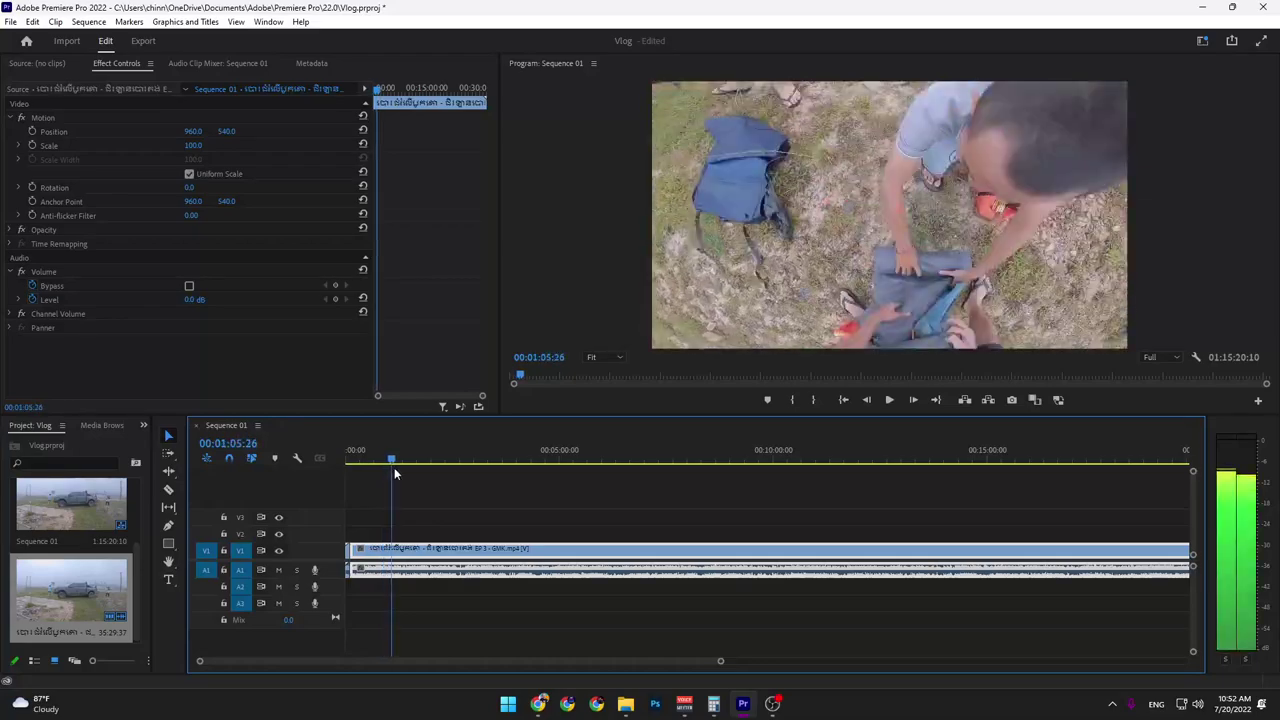
drag(385, 468, 396, 468)
Play through the tent footage and split the clip with Ctrl+K at about 00:01:18:52
key(space)
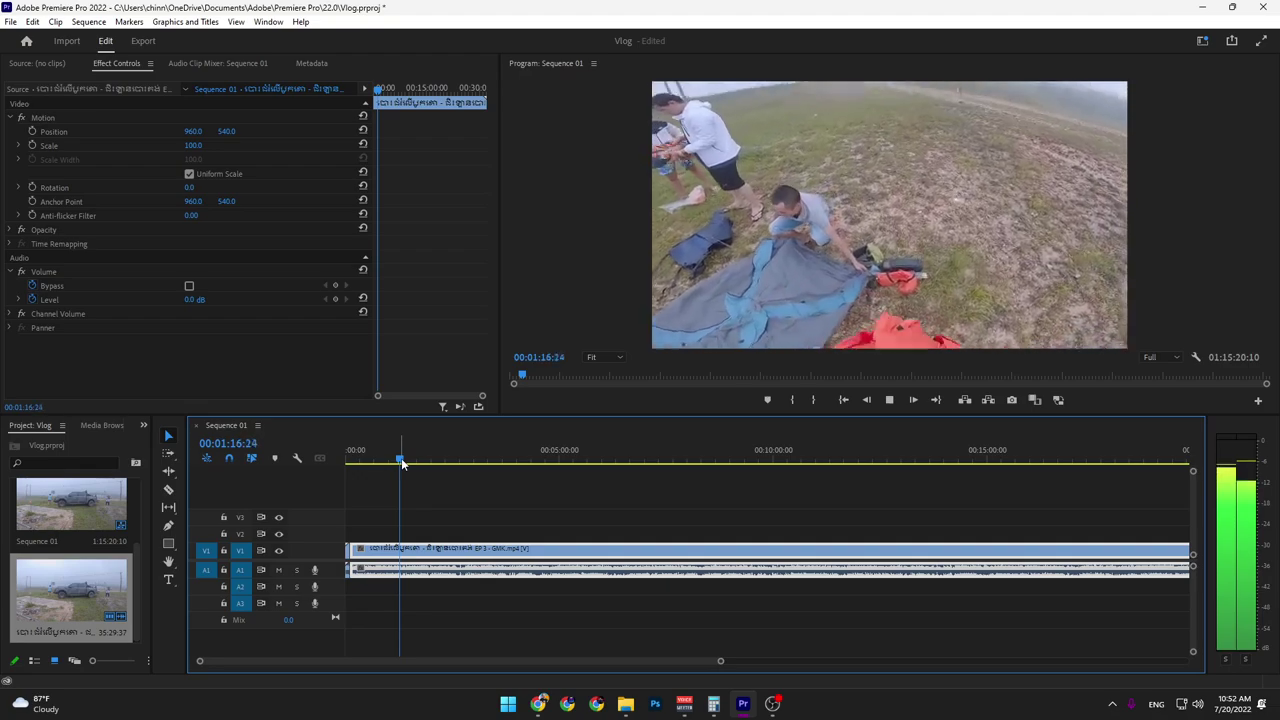
key(space)
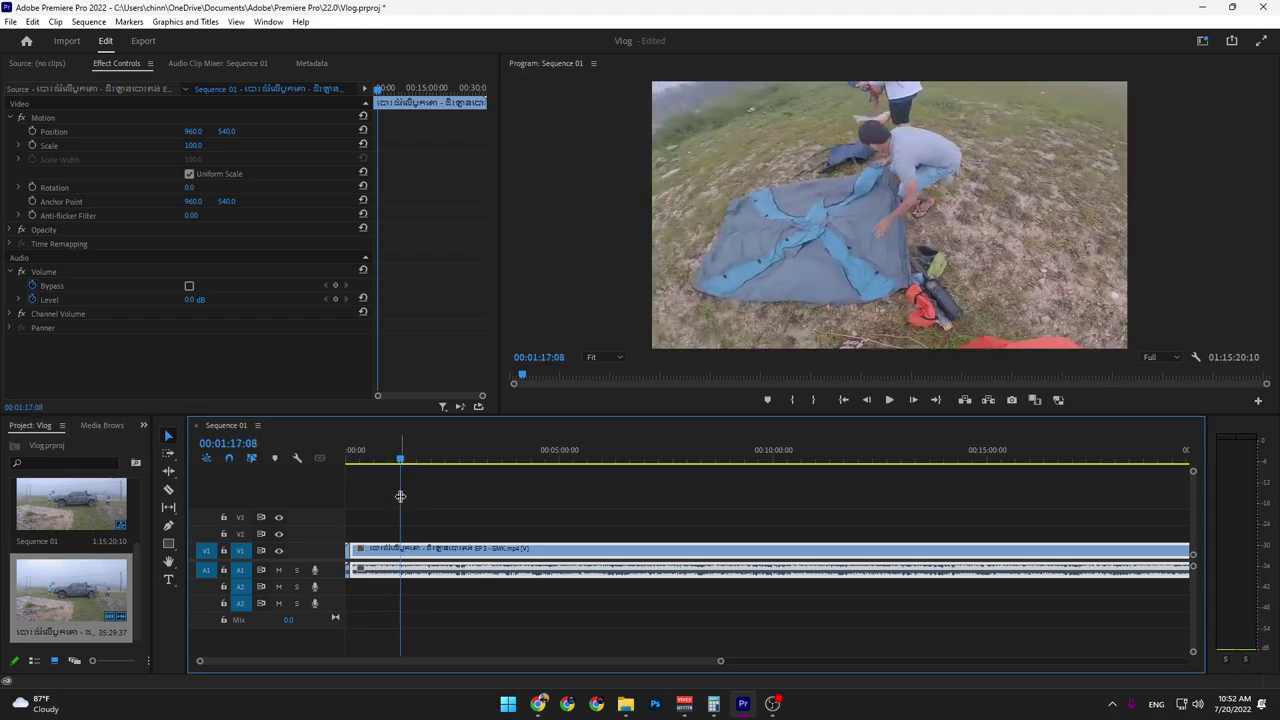
key(space)
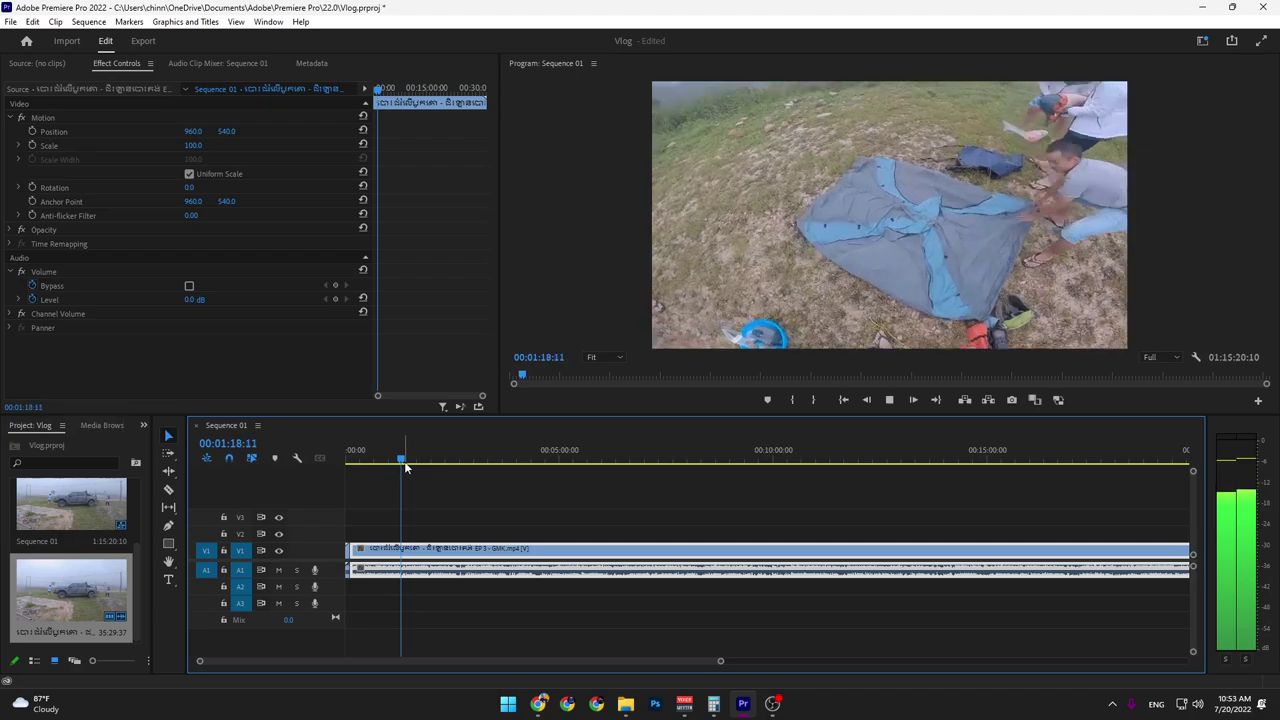
key(space)
key(ctrl+k)
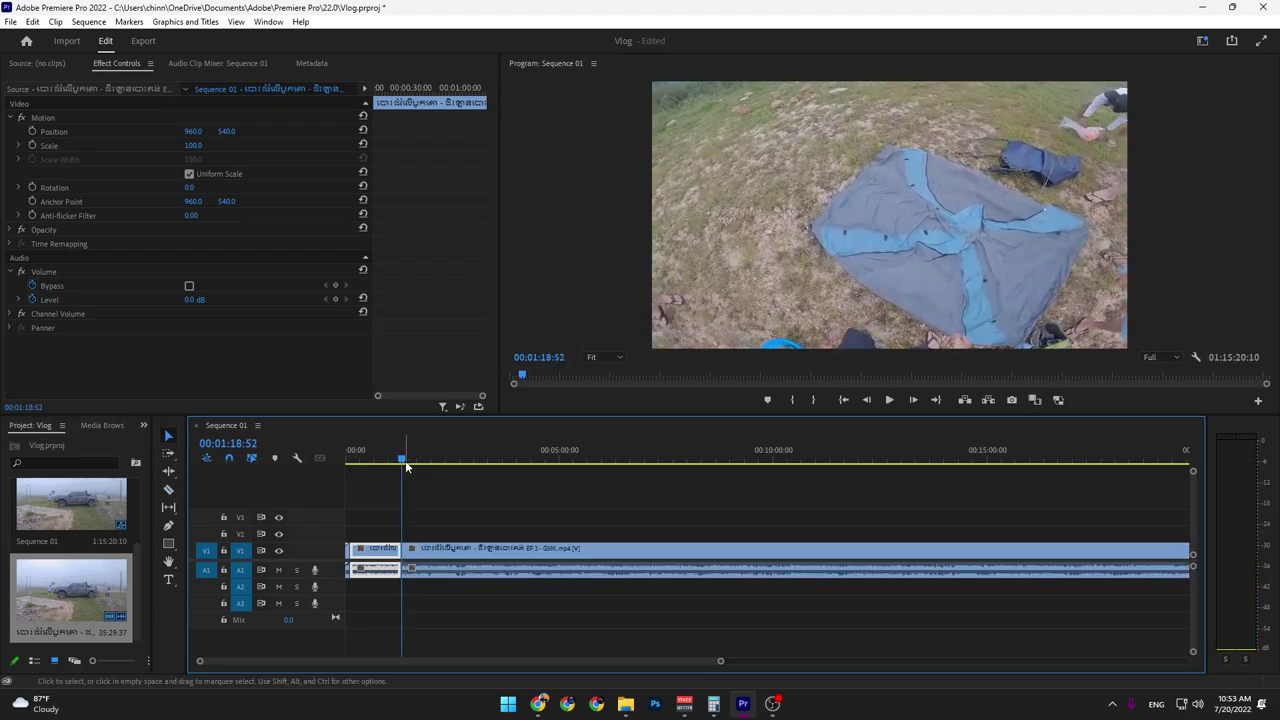
Cut the clip at about 2:06, delete the short segment, and close the gap
drag(416, 467, 437, 483)
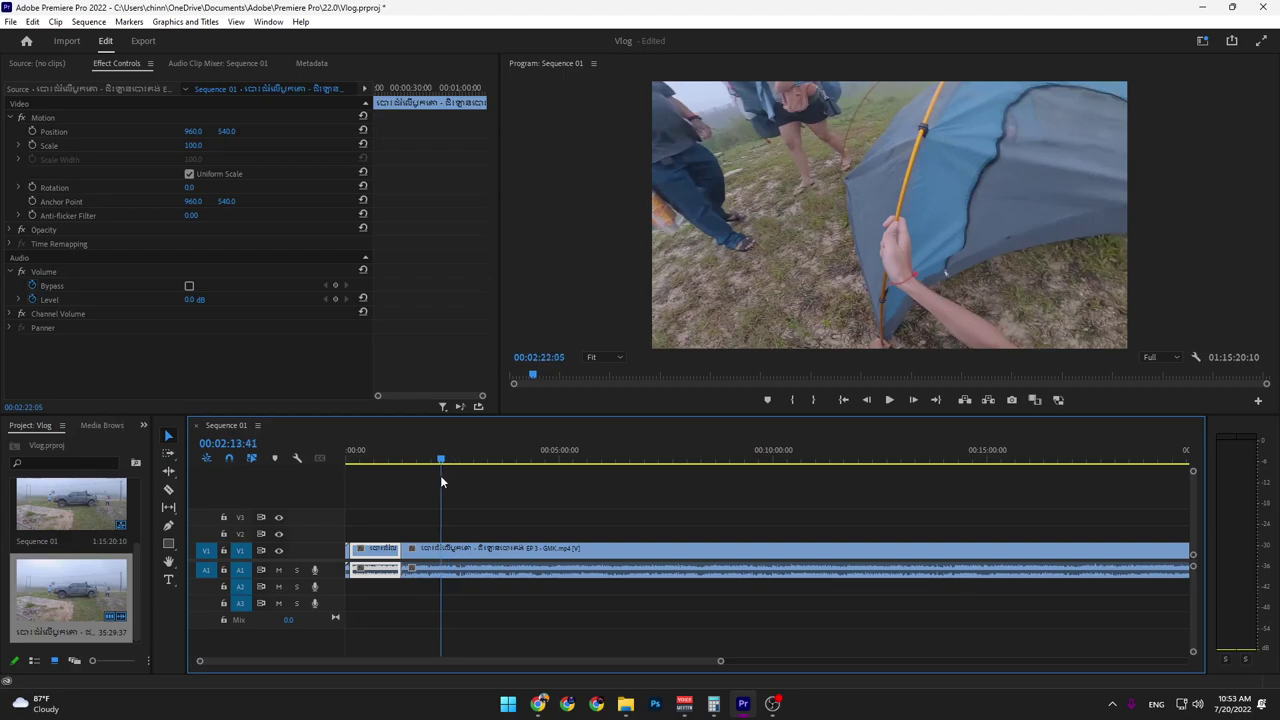
key(ctrl+k)
click(421, 558)
key(Delete)
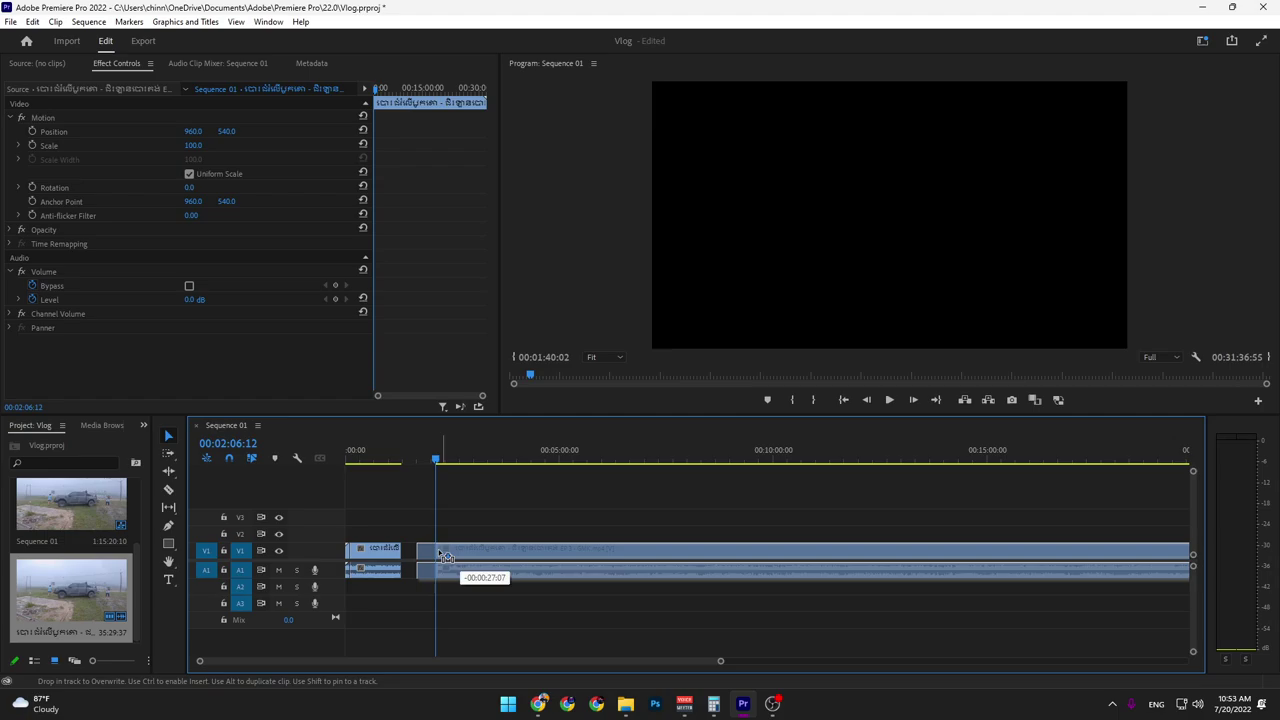
drag(470, 548, 437, 548)
Review the new join and split the tent-pole footage again at 00:02:09:56
click(405, 458)
key(space)
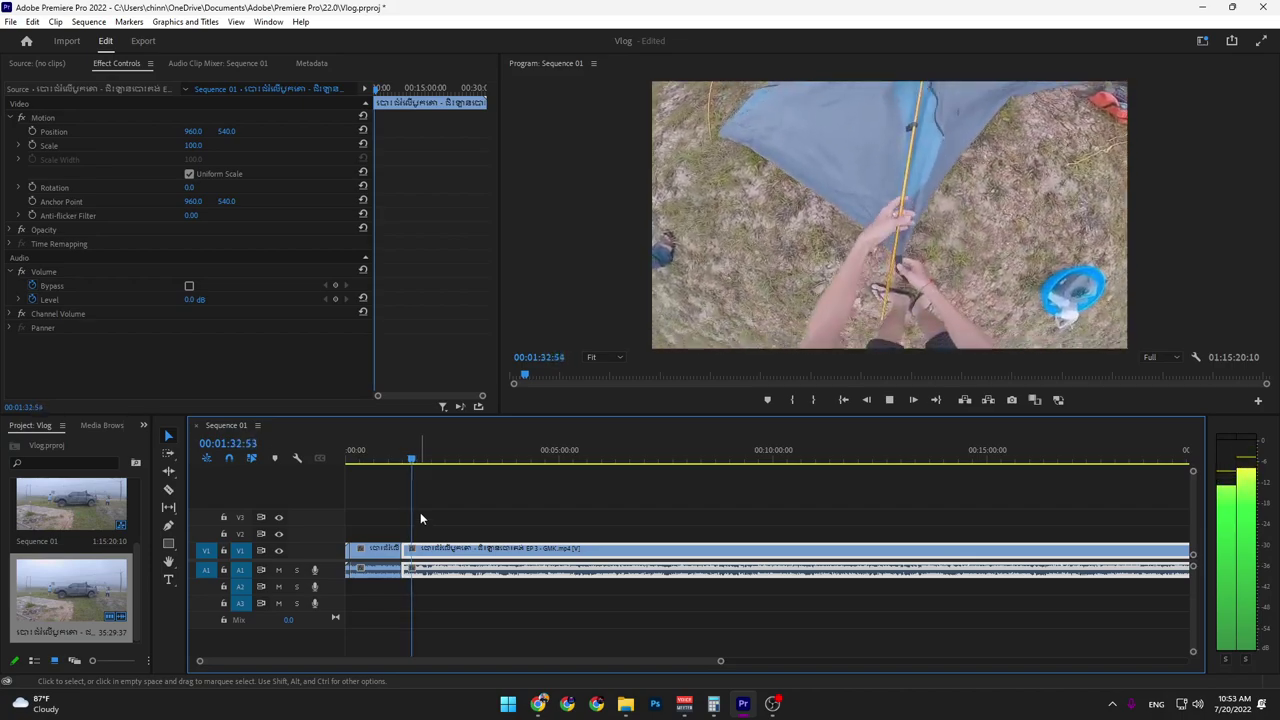
key(space)
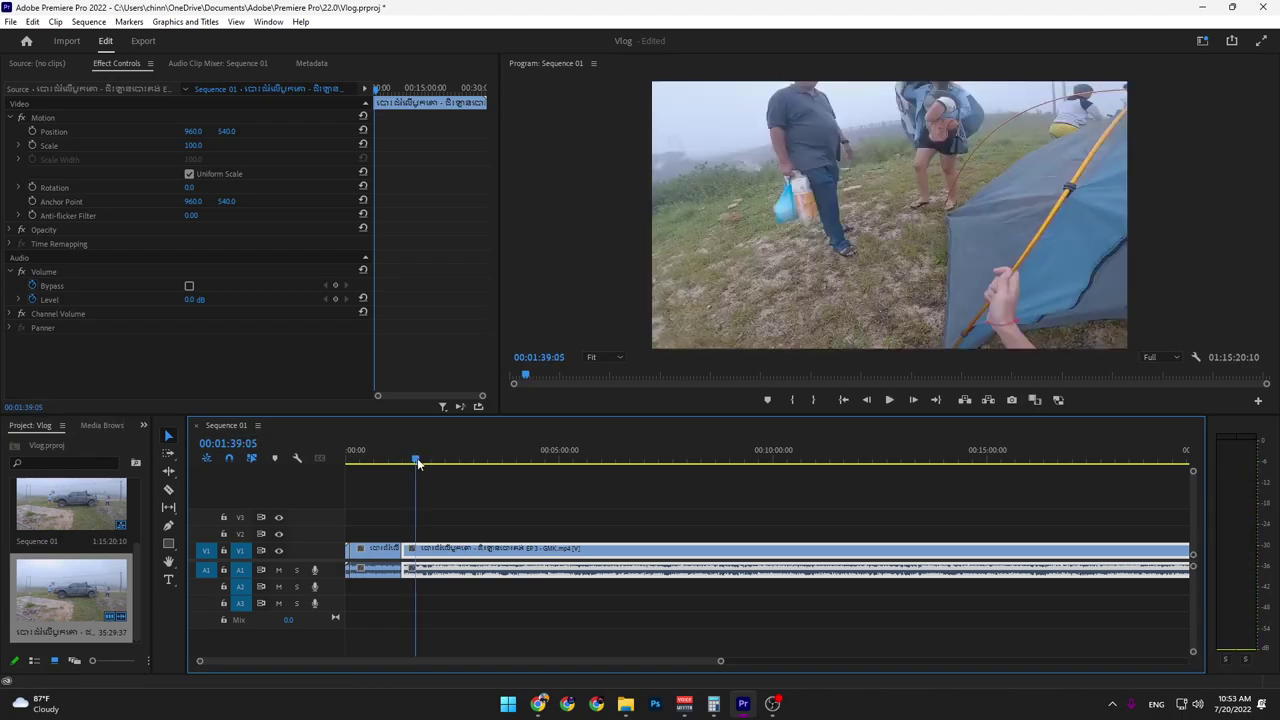
drag(418, 462, 601, 473)
key(c)
click(444, 548)
key(v)
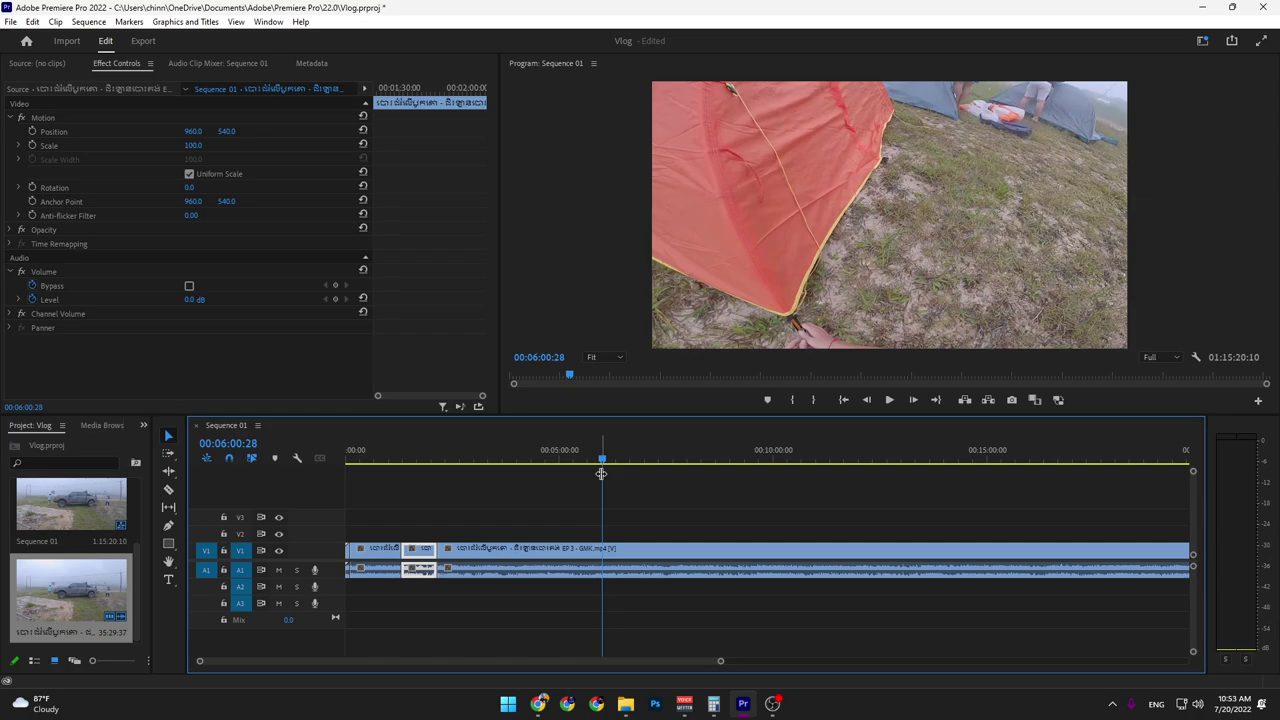
Split at 00:06:23:16, delete the long section, close the gap, and widen the Program Monitor
mouse_move(598, 473)
mouse_down()
mouse_move(604, 462)
mouse_move(619, 474)
mouse_up()
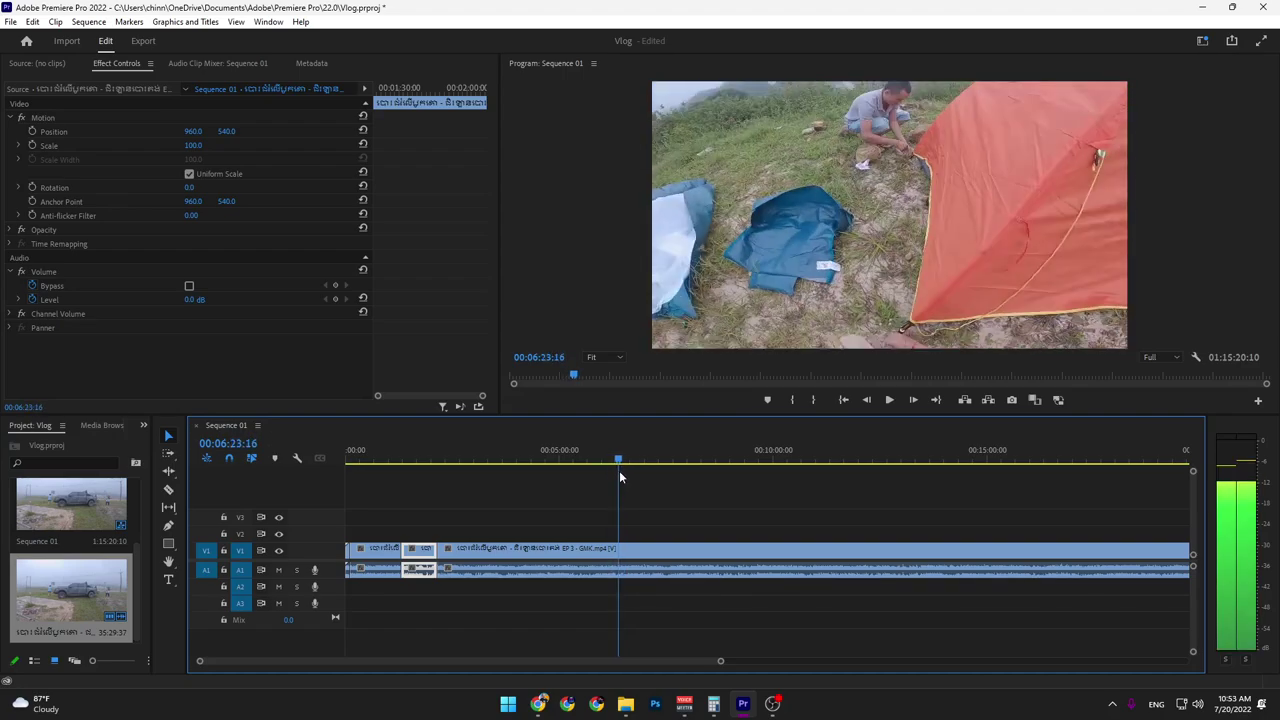
key(c)
click(626, 555)
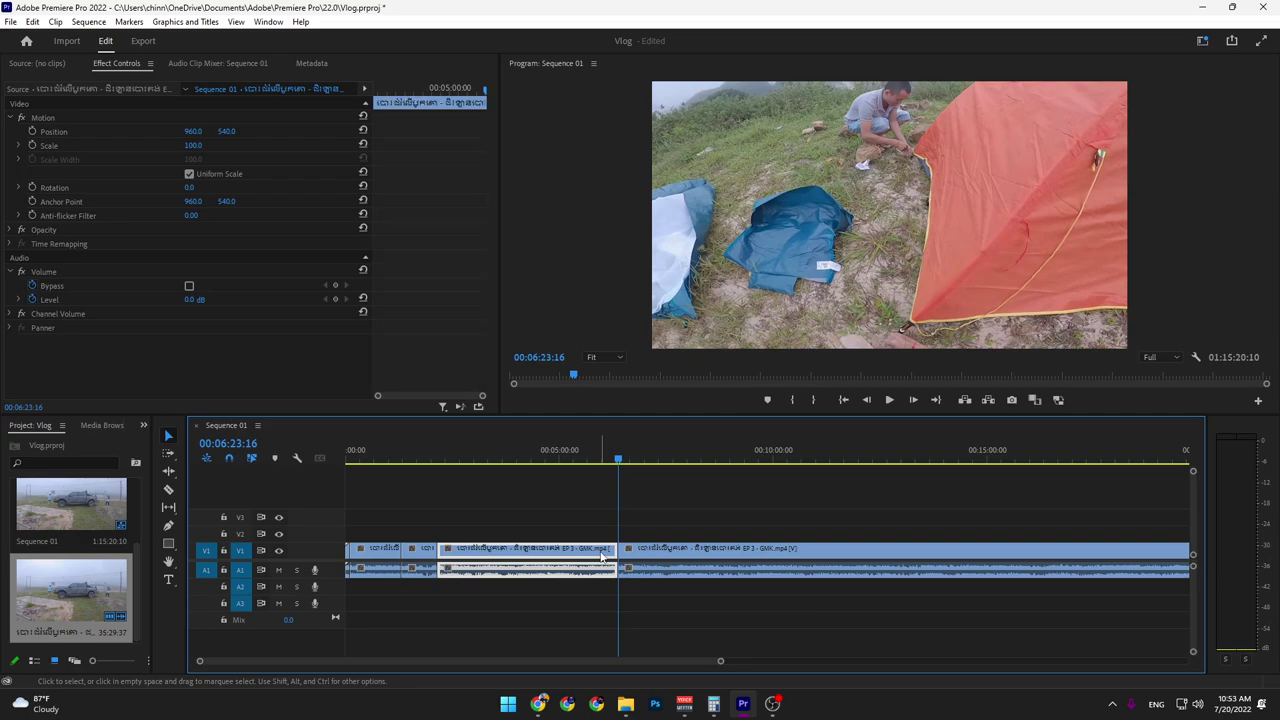
key(Delete)
drag(630, 557, 447, 557)
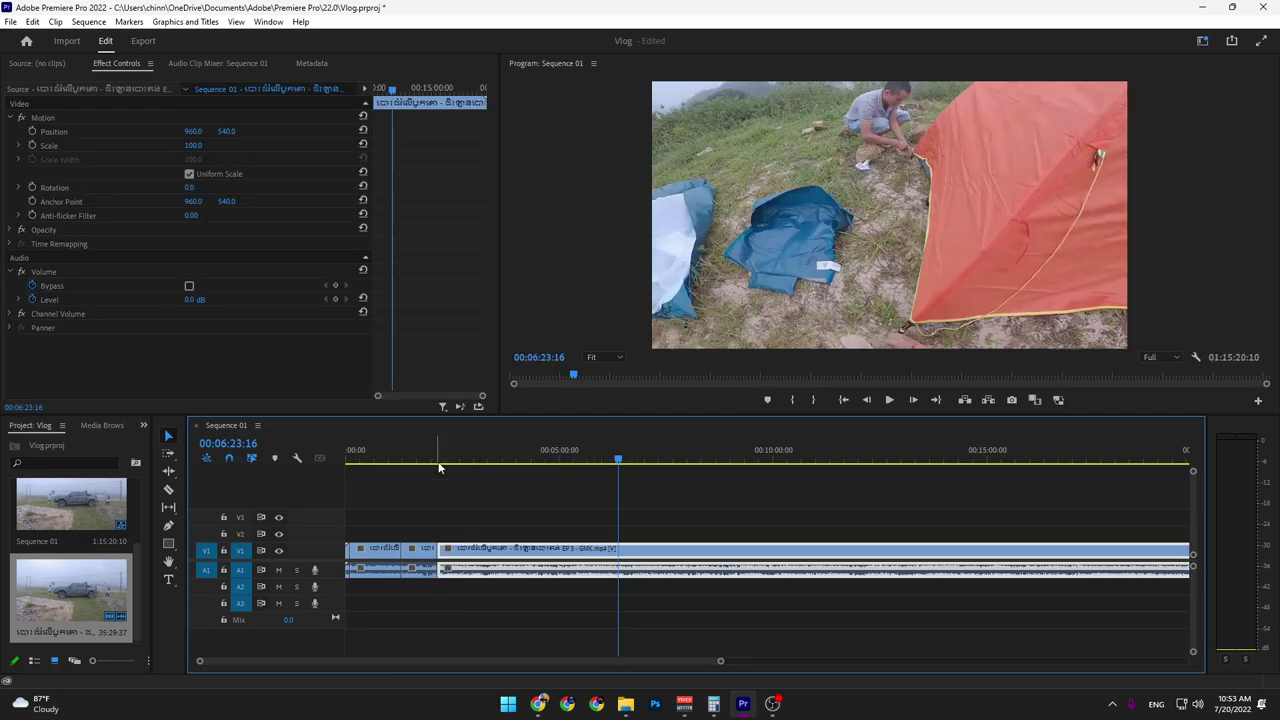
key(space)
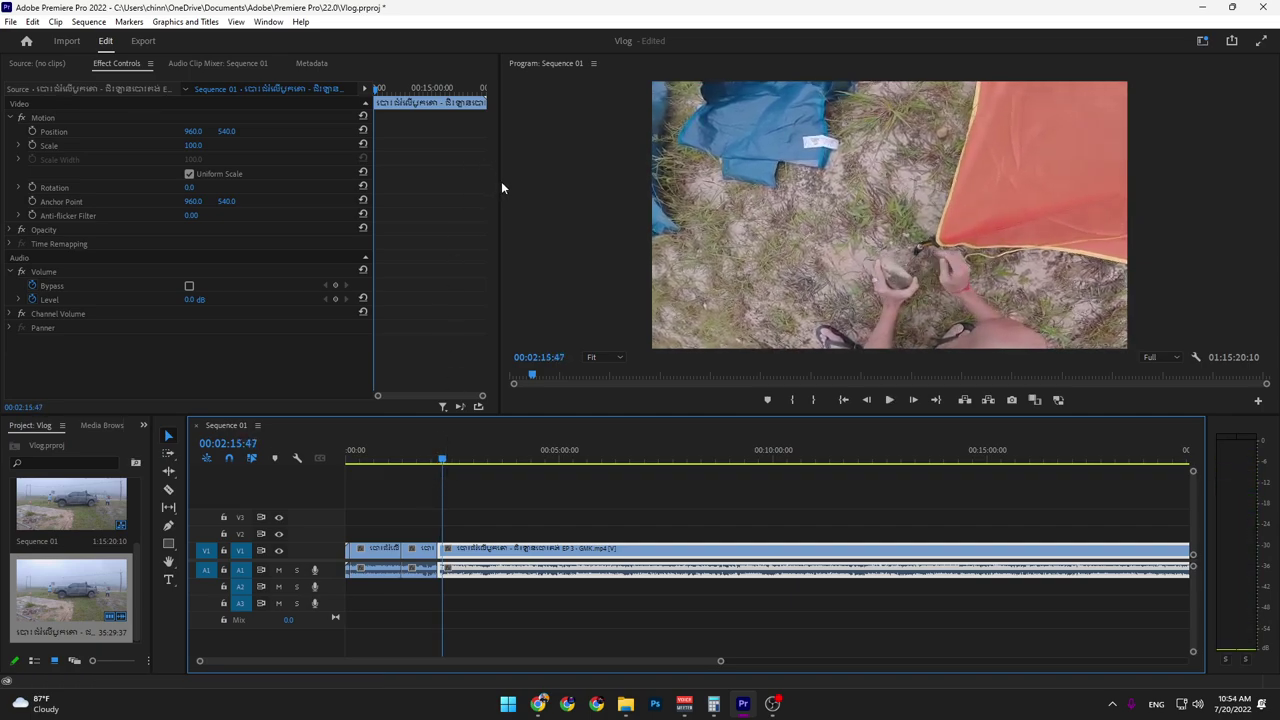
drag(500, 188, 300, 188)
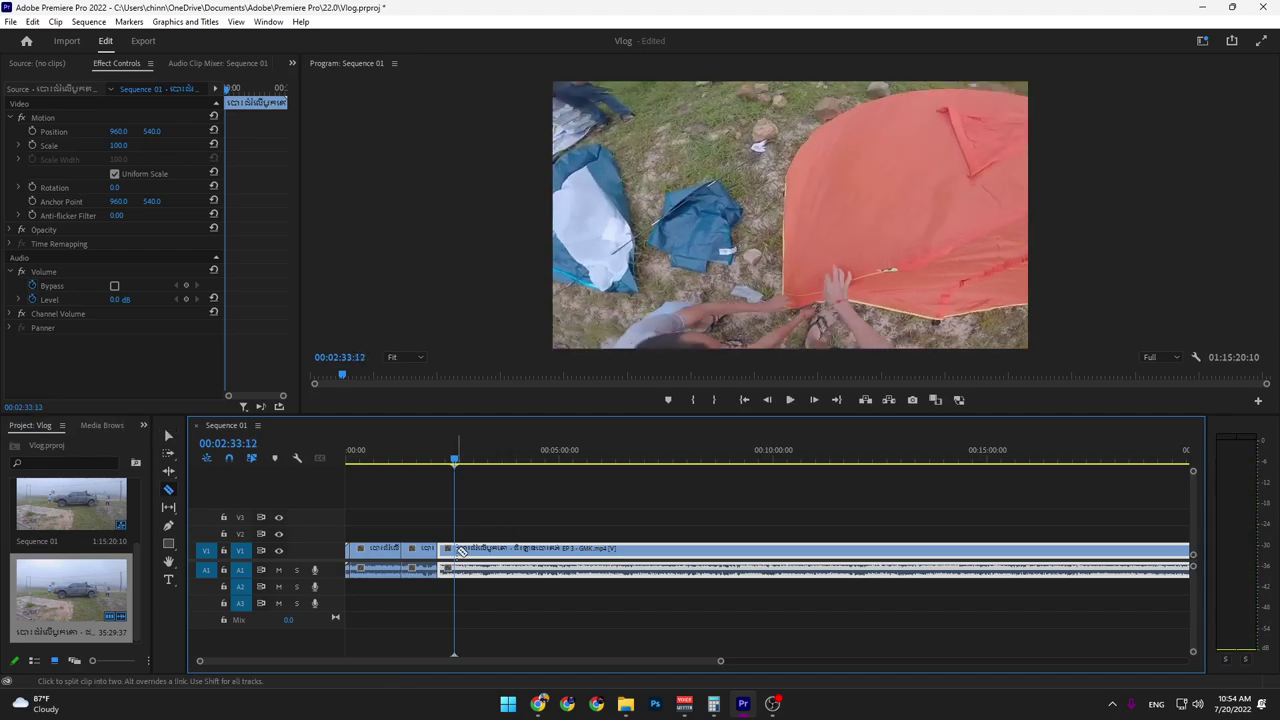
Split the clip at about 2:33 and locate the section's end at 00:11:55:56
click(458, 549)
key(v)
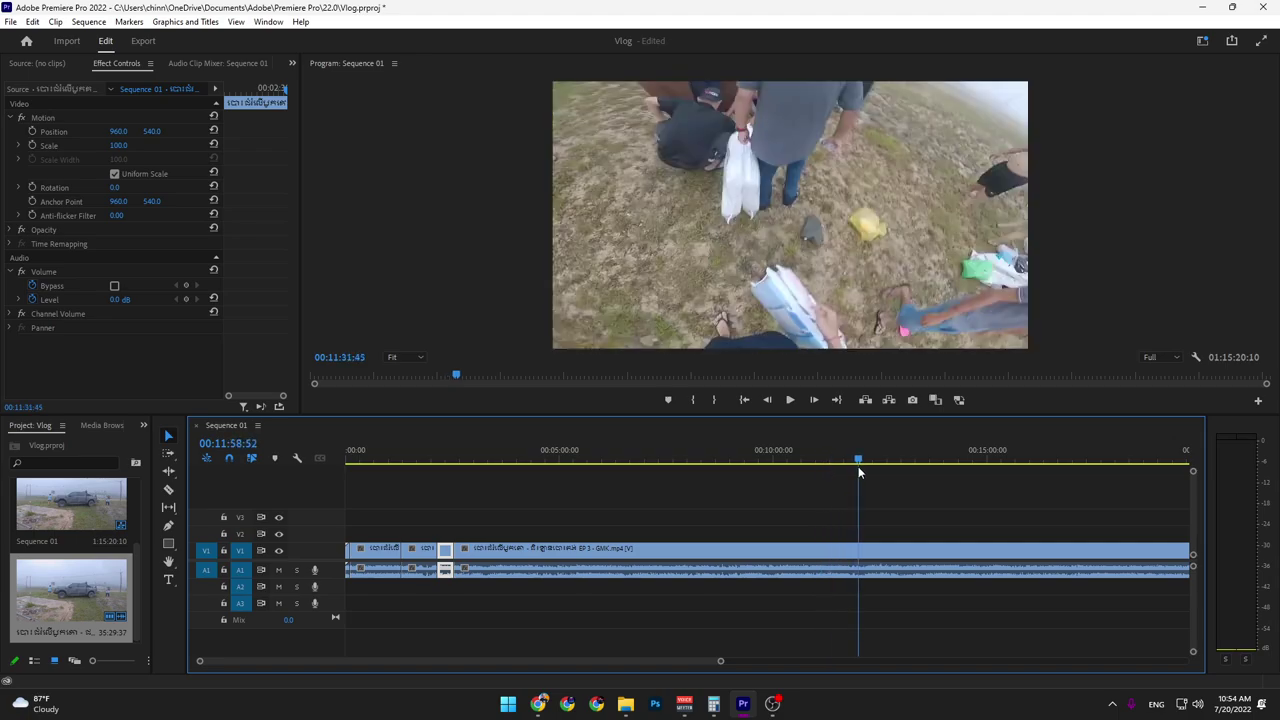
drag(888, 466, 855, 470)
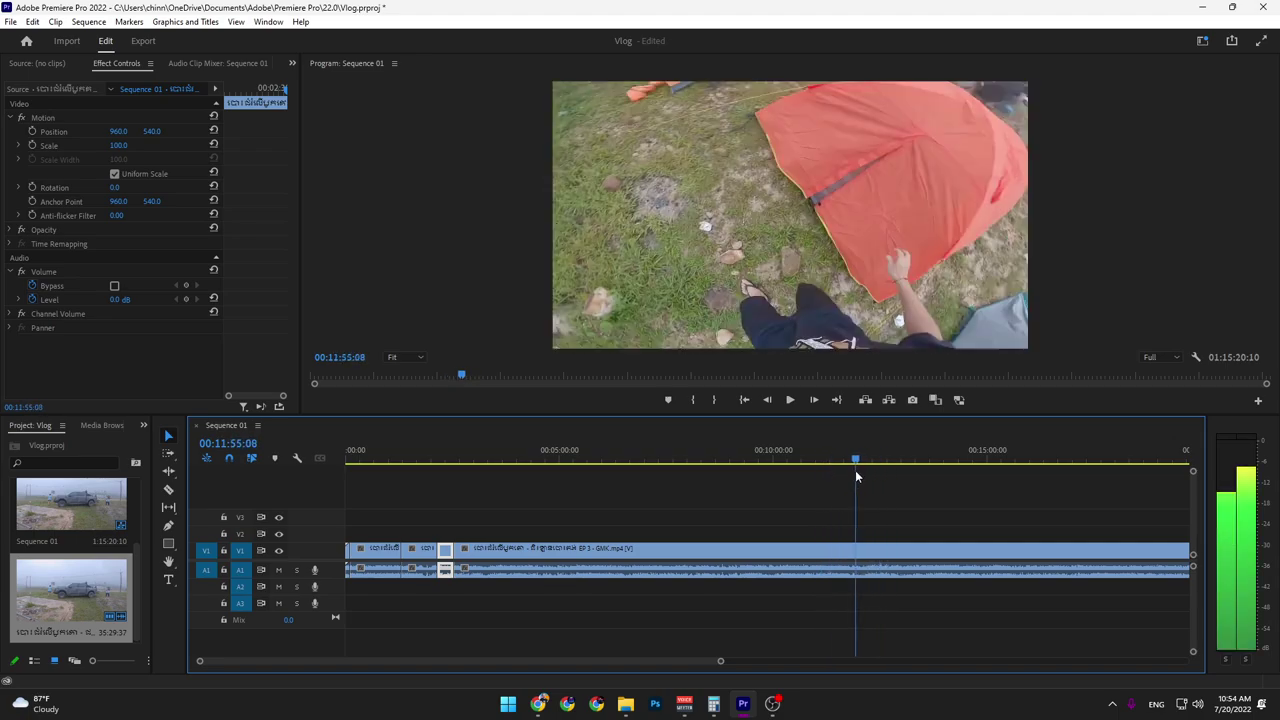
key(space)
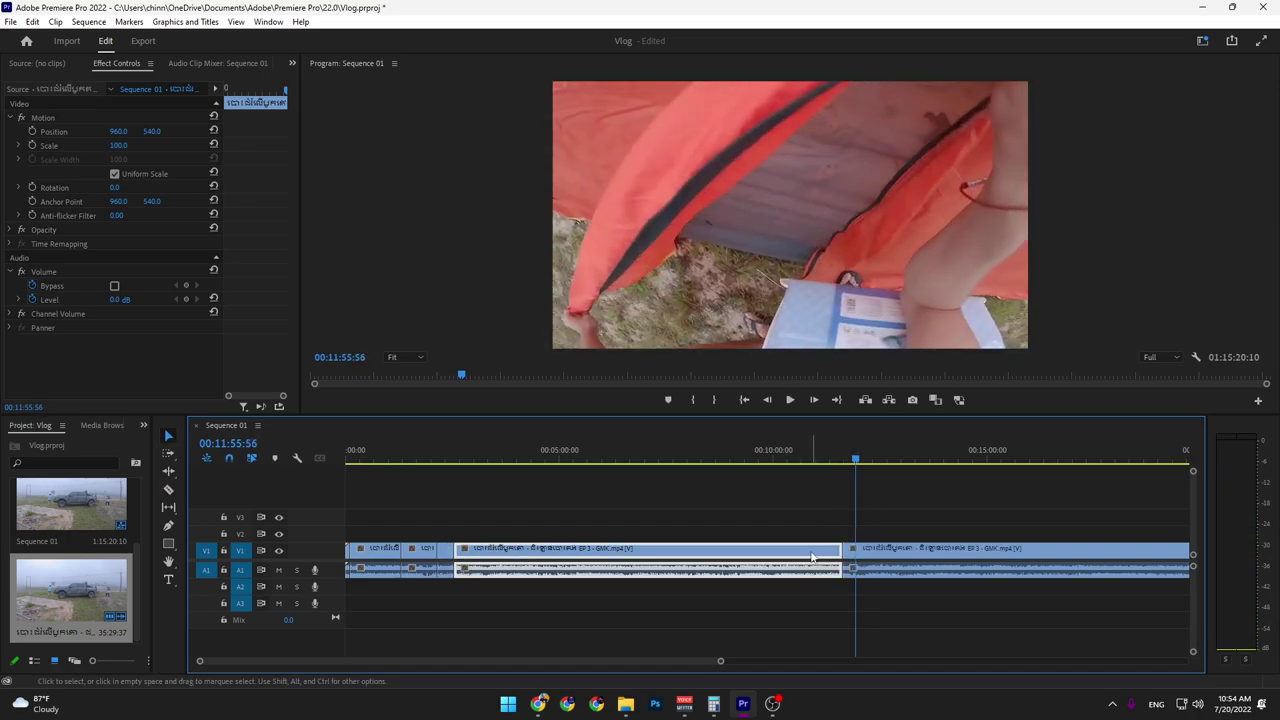
Delete the long middle section and slide the later footage left to close the gap
key(Delete)
drag(853, 551, 465, 551)
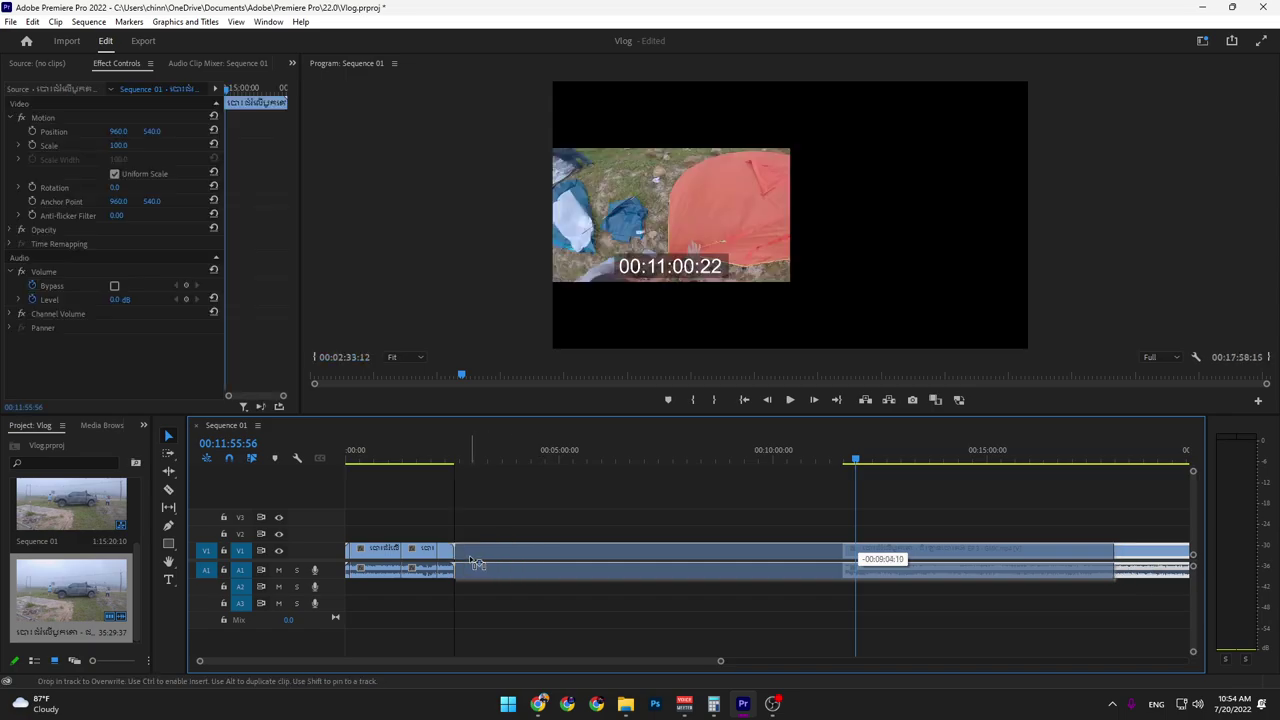
drag(461, 458, 454, 459)
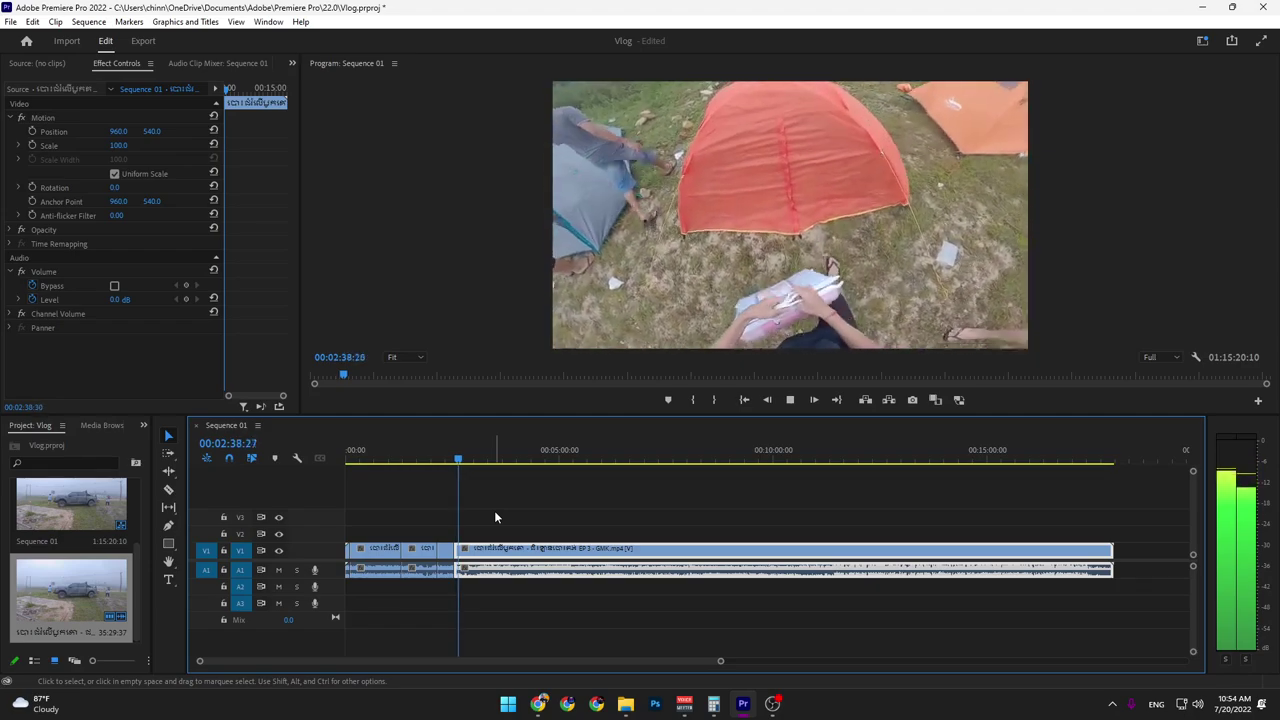
Play back the footage after the latest join to find where the unwanted section starts
key(space)
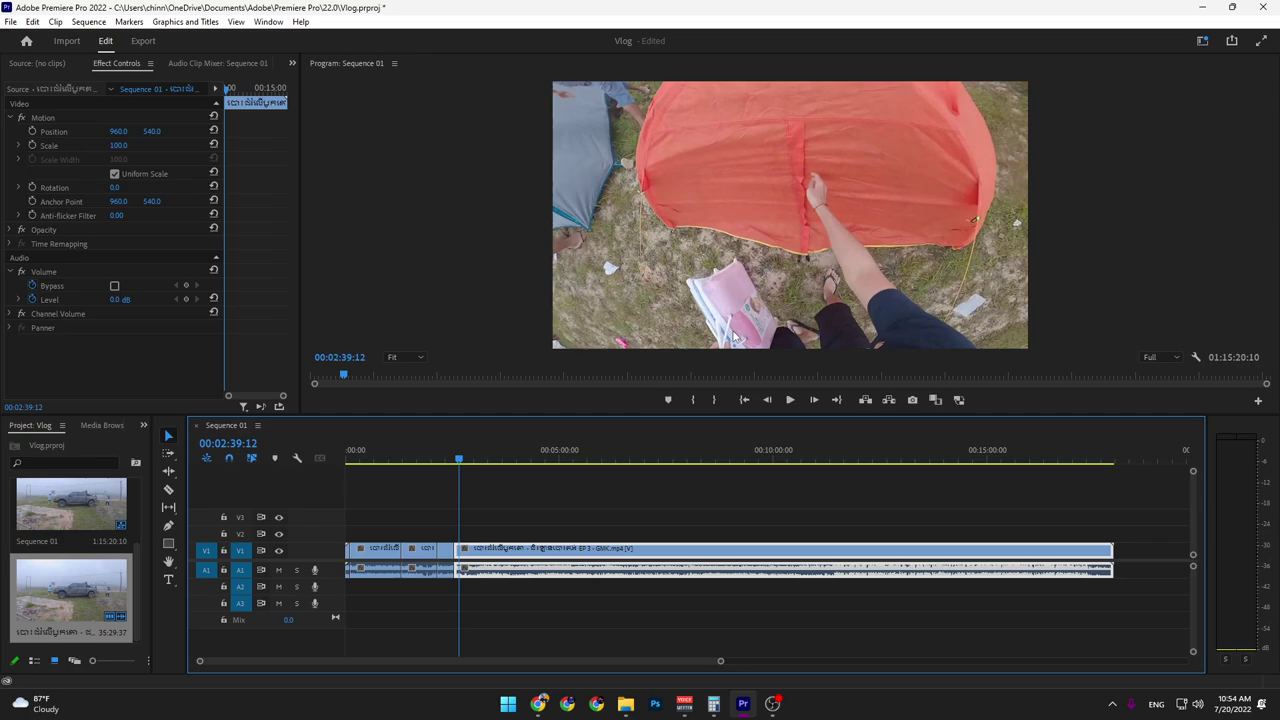
key(space)
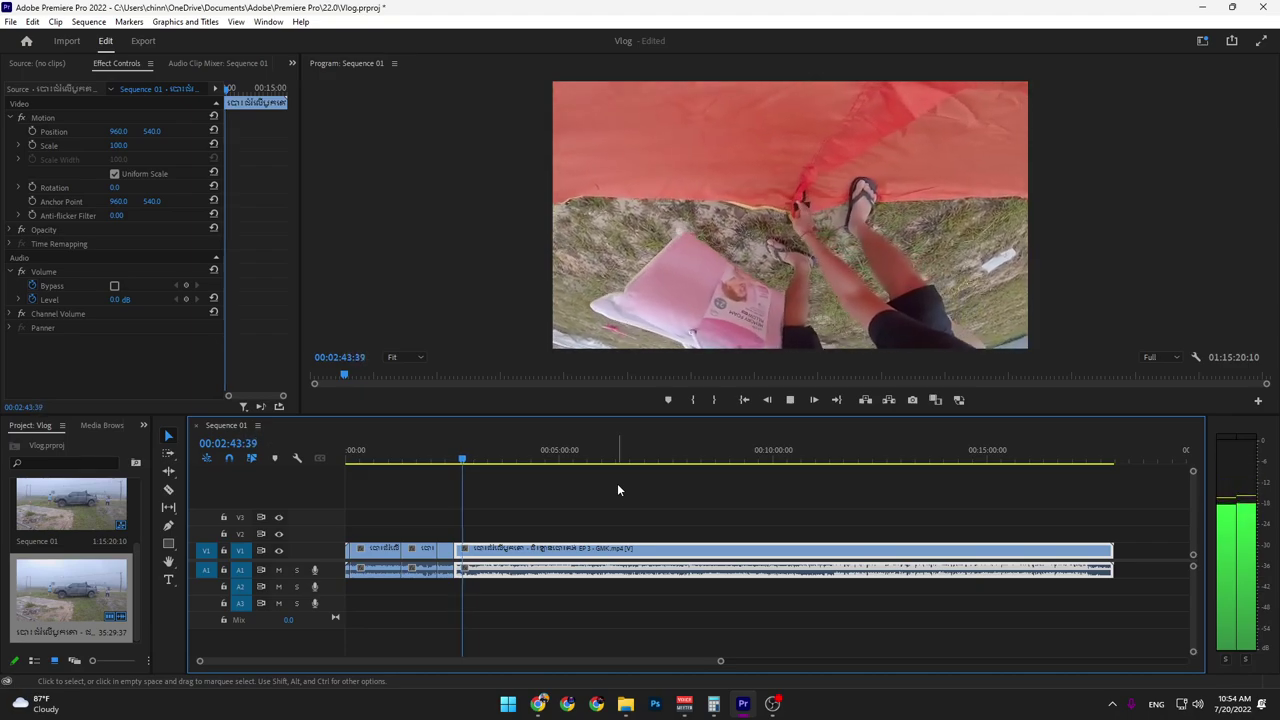
key(space)
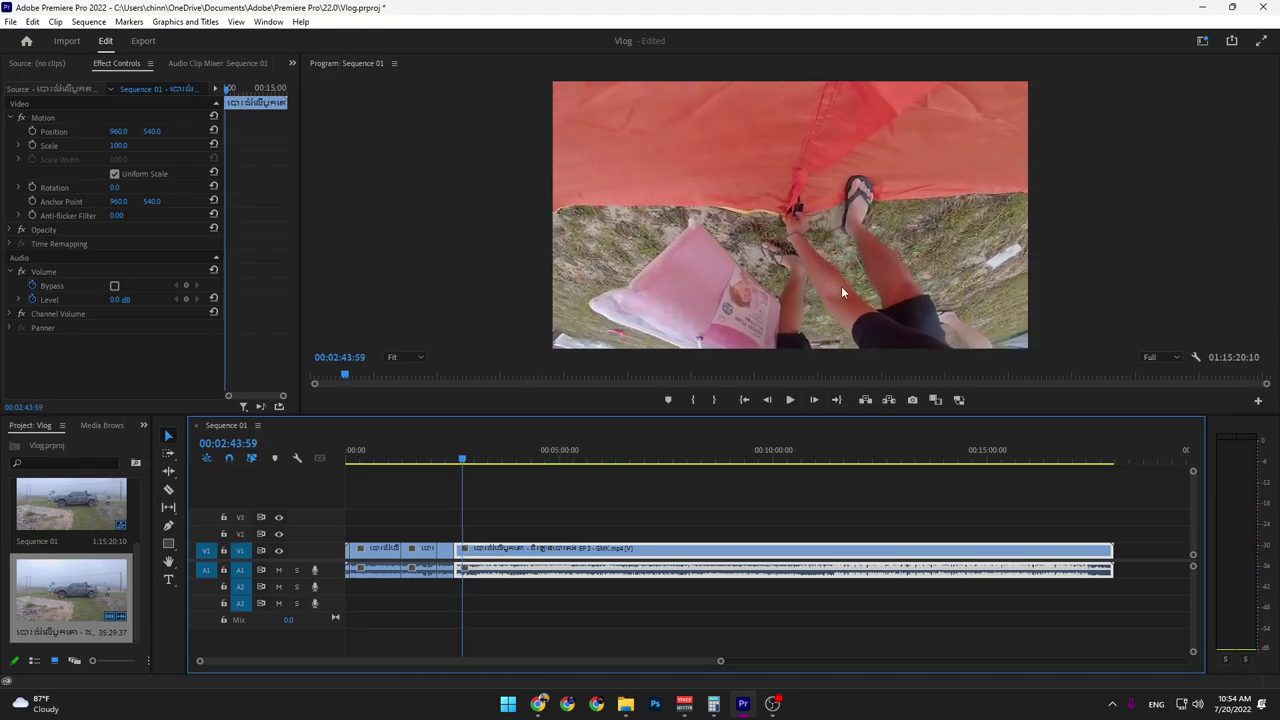
key(space)
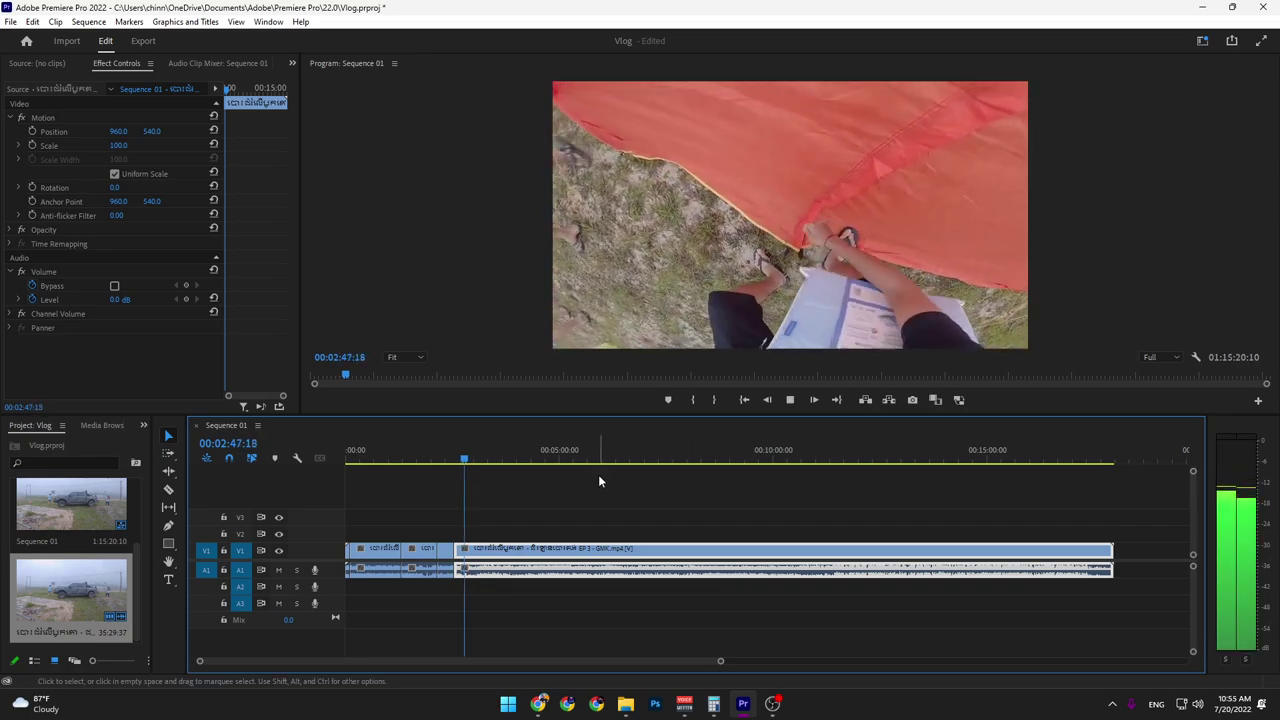
key(space)
drag(720, 663, 485, 661)
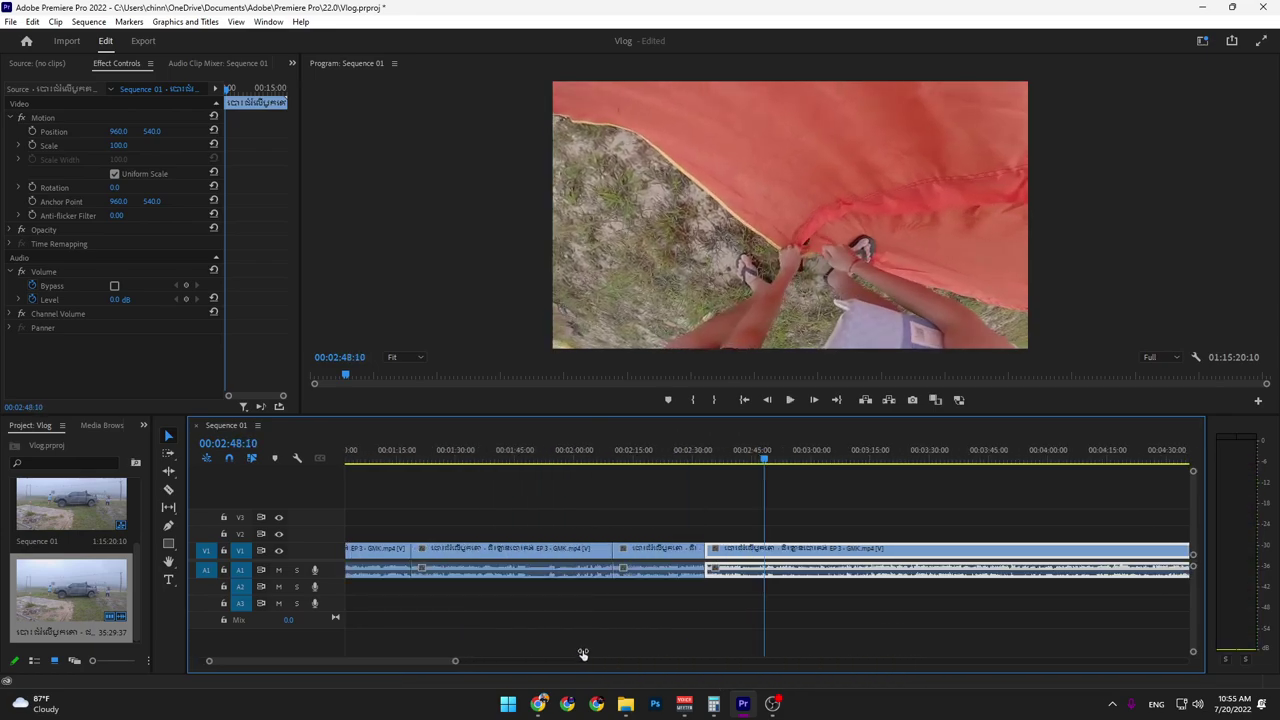
key(space)
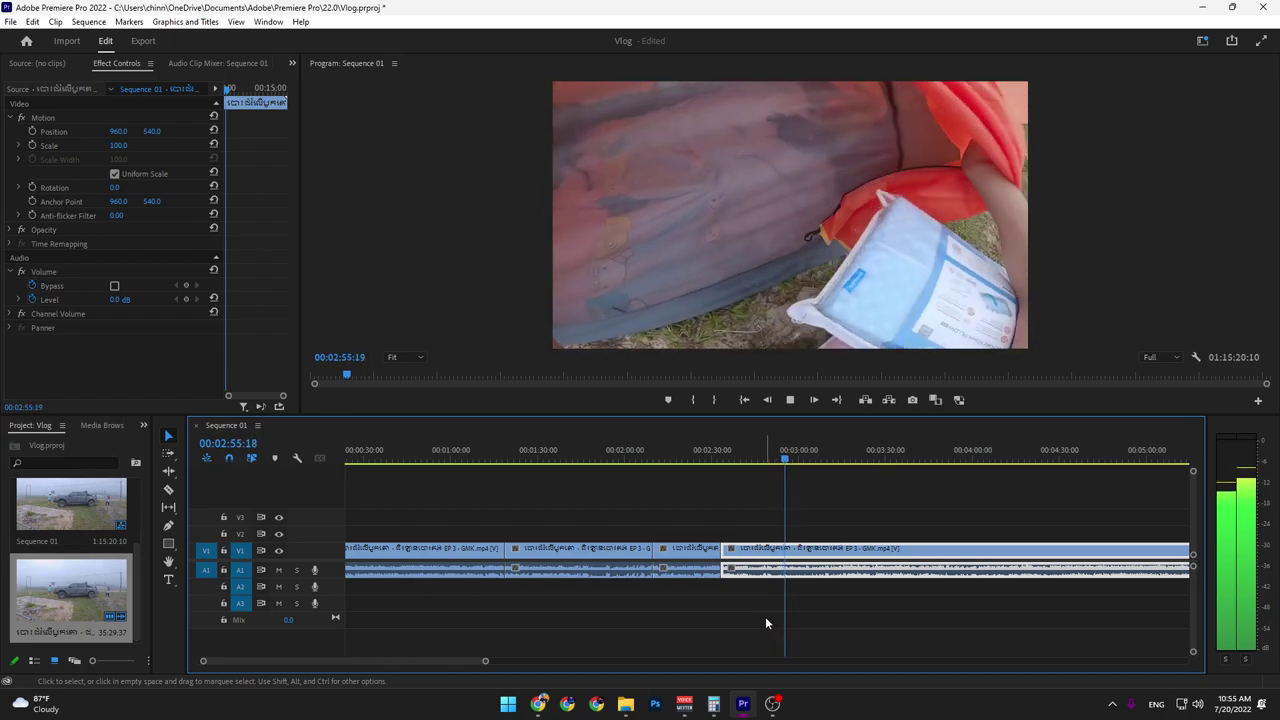
key(space)
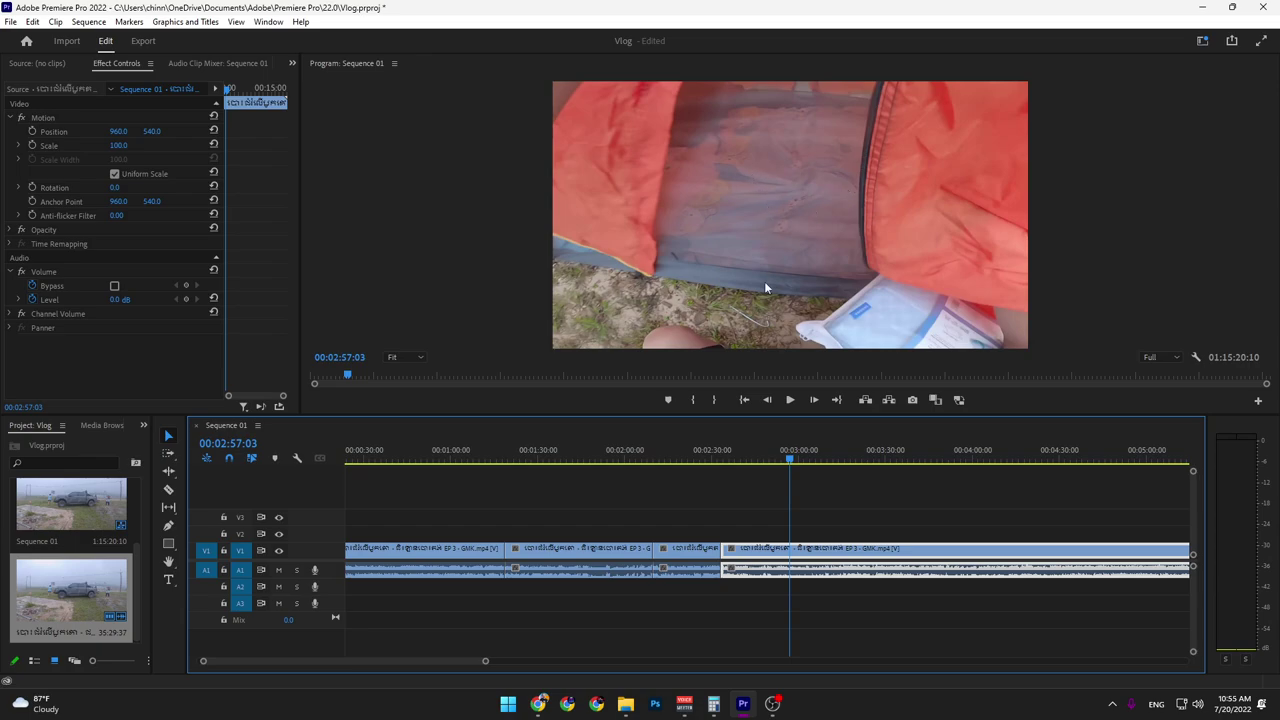
key(space)
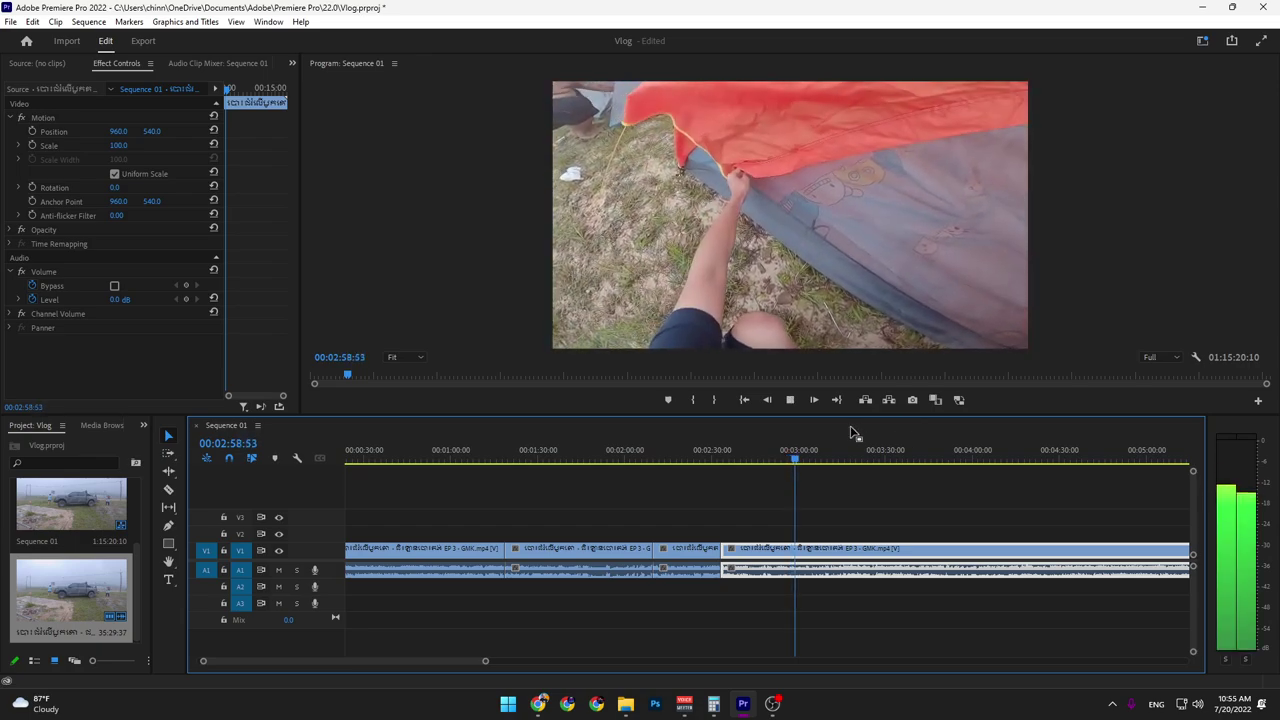
scroll(800, 505, down, 3)
scroll(789, 505, down, 4)
scroll(789, 505, down, 1)
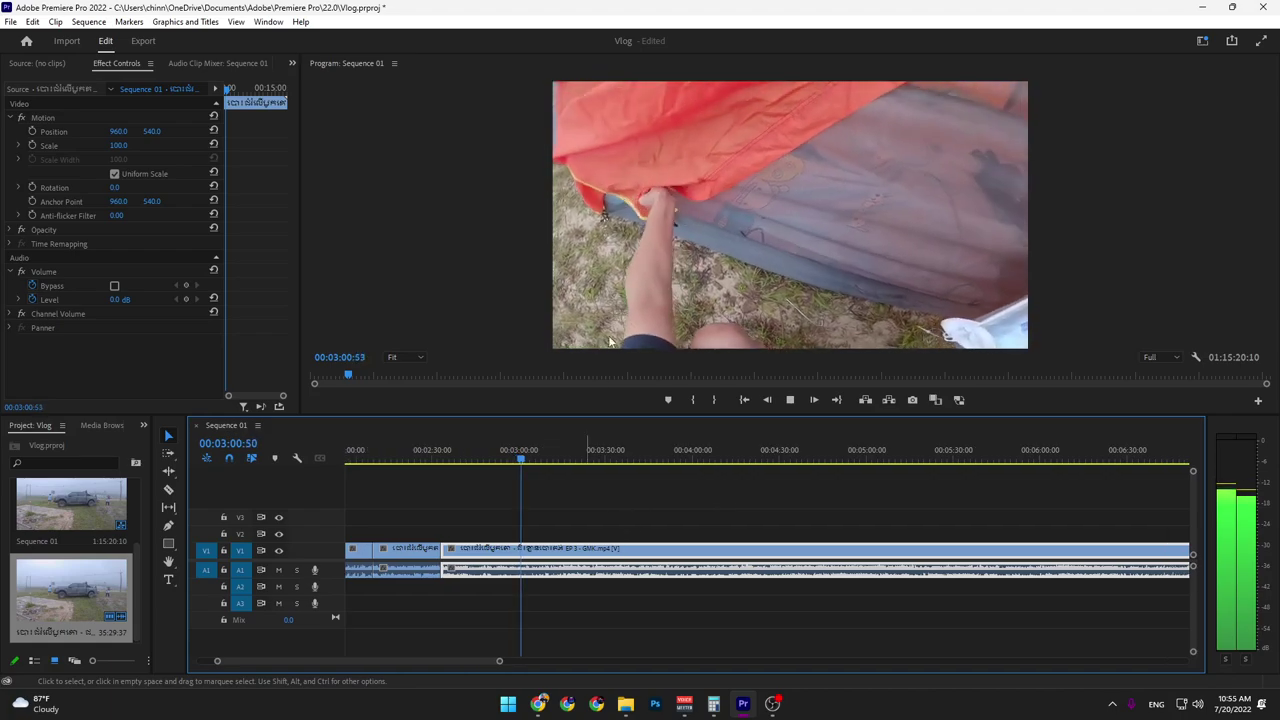
key(space)
Split the footage at 00:03:03:35 and scrub ahead to find where the unwanted part ends
click(537, 467)
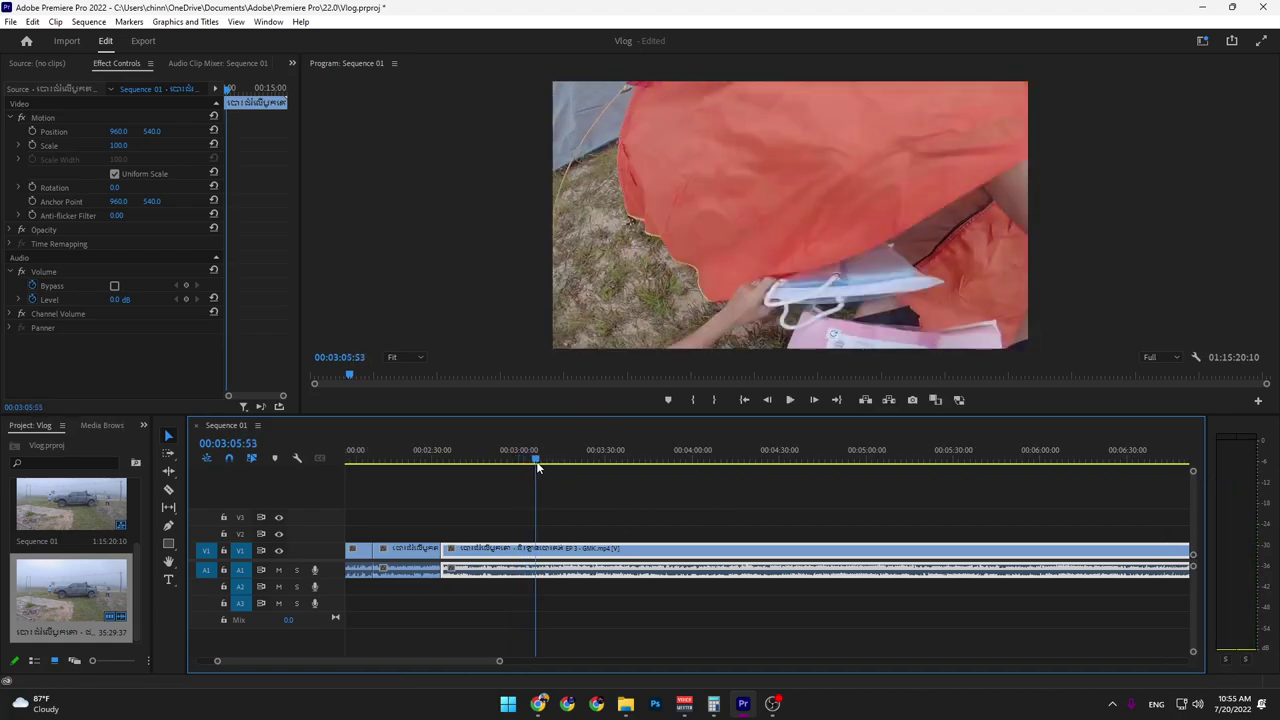
drag(537, 467, 530, 477)
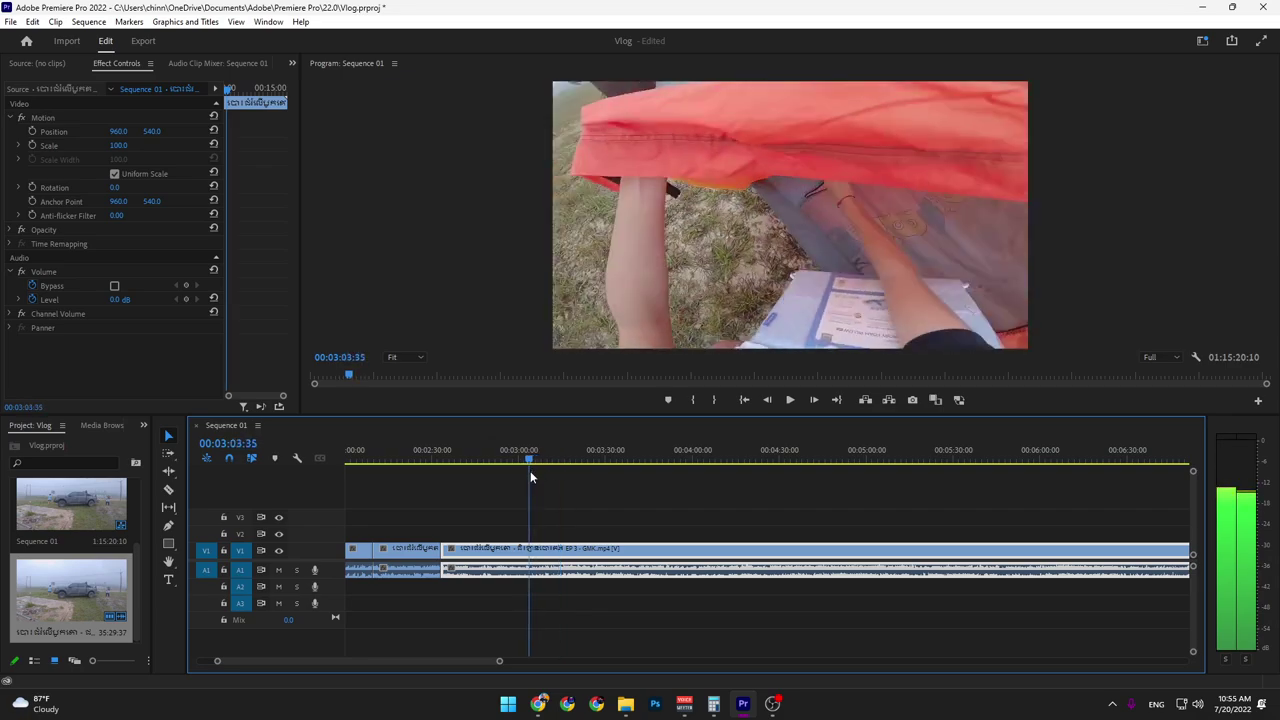
key(c)
click(535, 551)
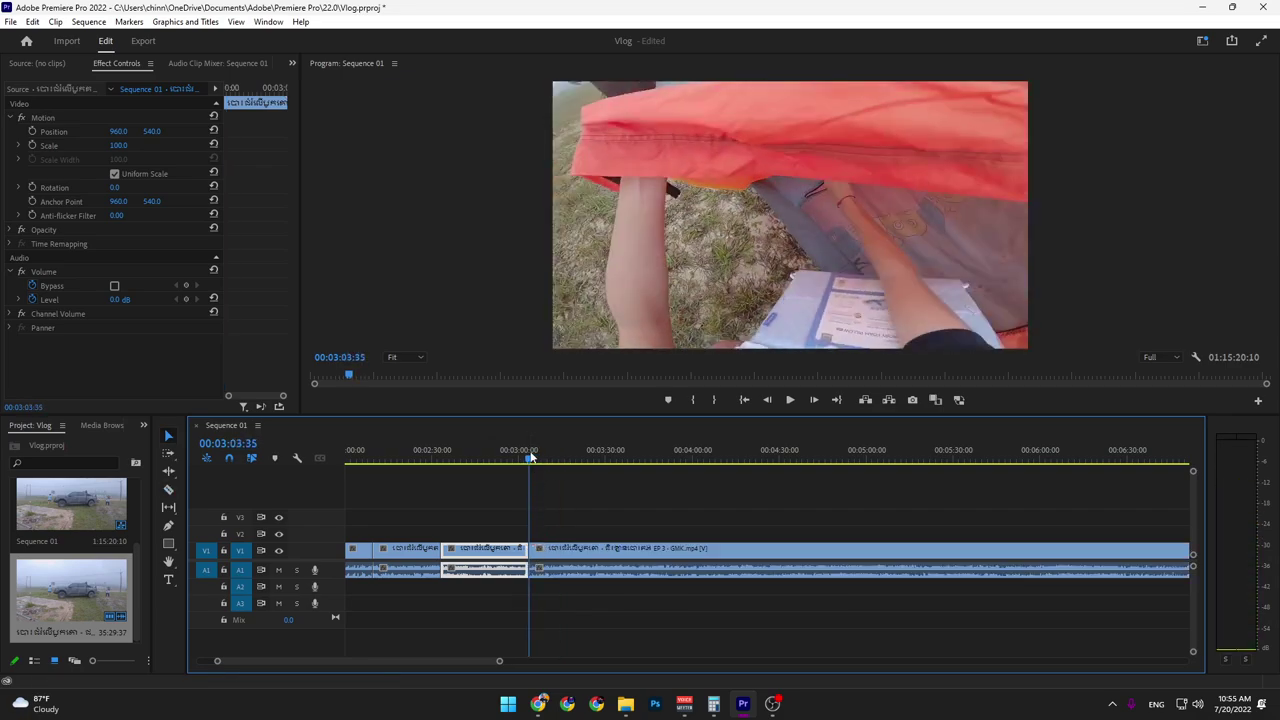
drag(530, 457, 839, 470)
scroll(844, 494, right, 3)
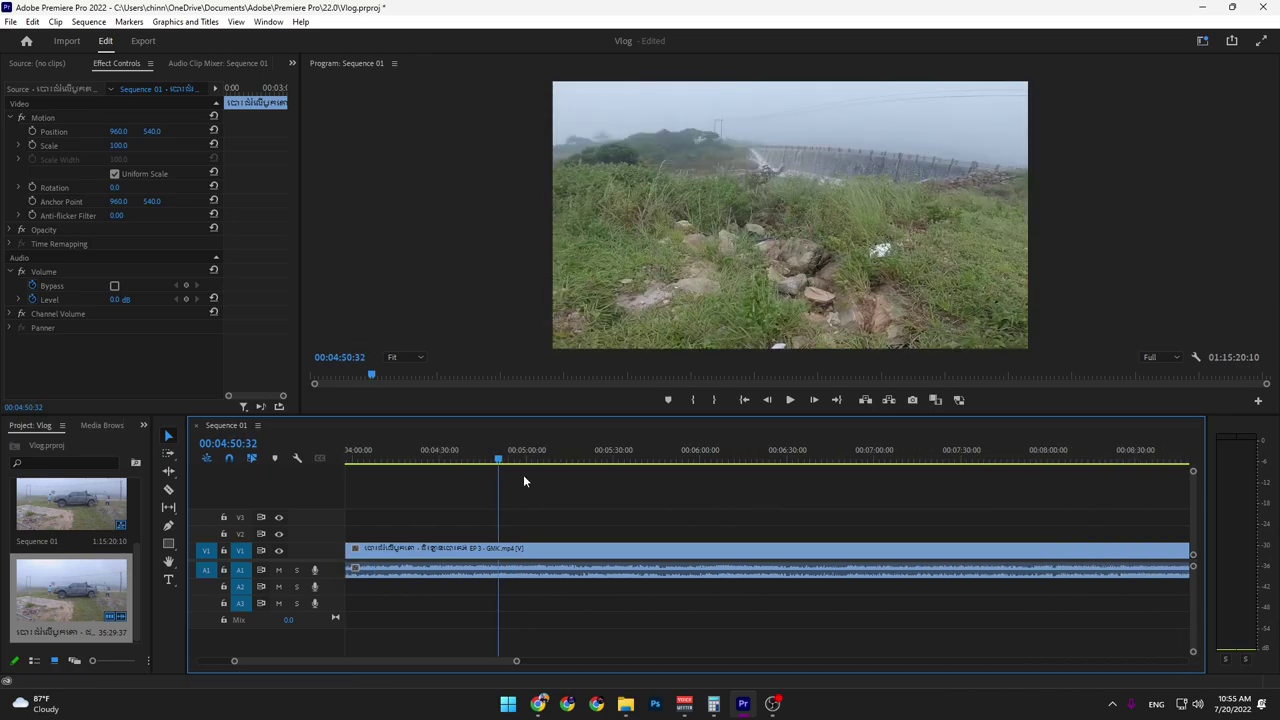
Cut at 00:04:52:59, delete the unwanted stretch, and slide the later clip left to 03:01
key(space)
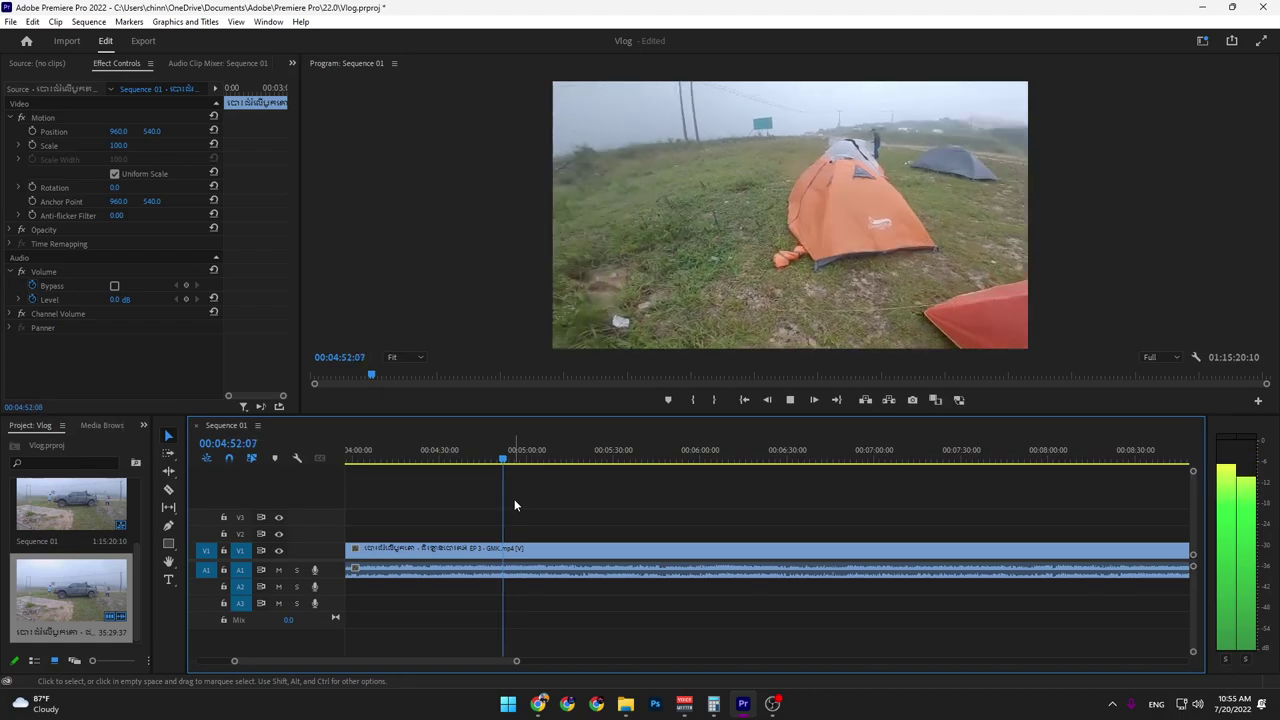
key(space)
key(c)
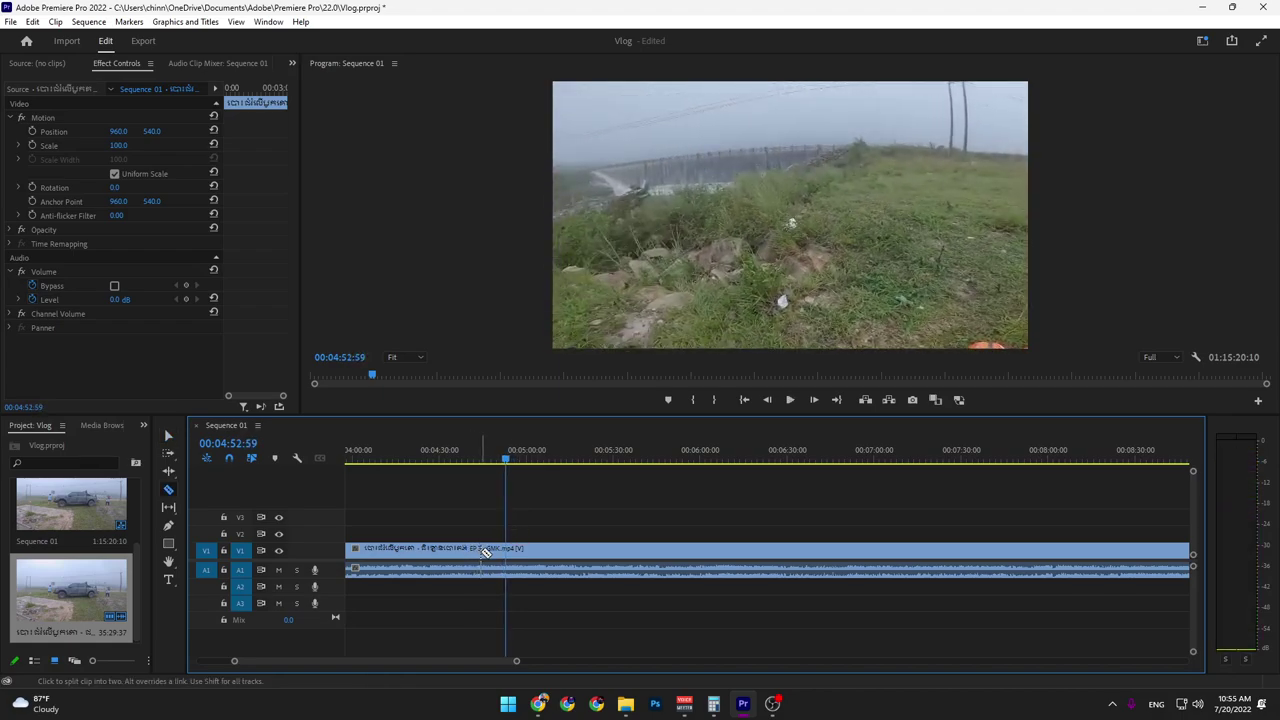
key(Delete)
scroll(499, 511, left, 1)
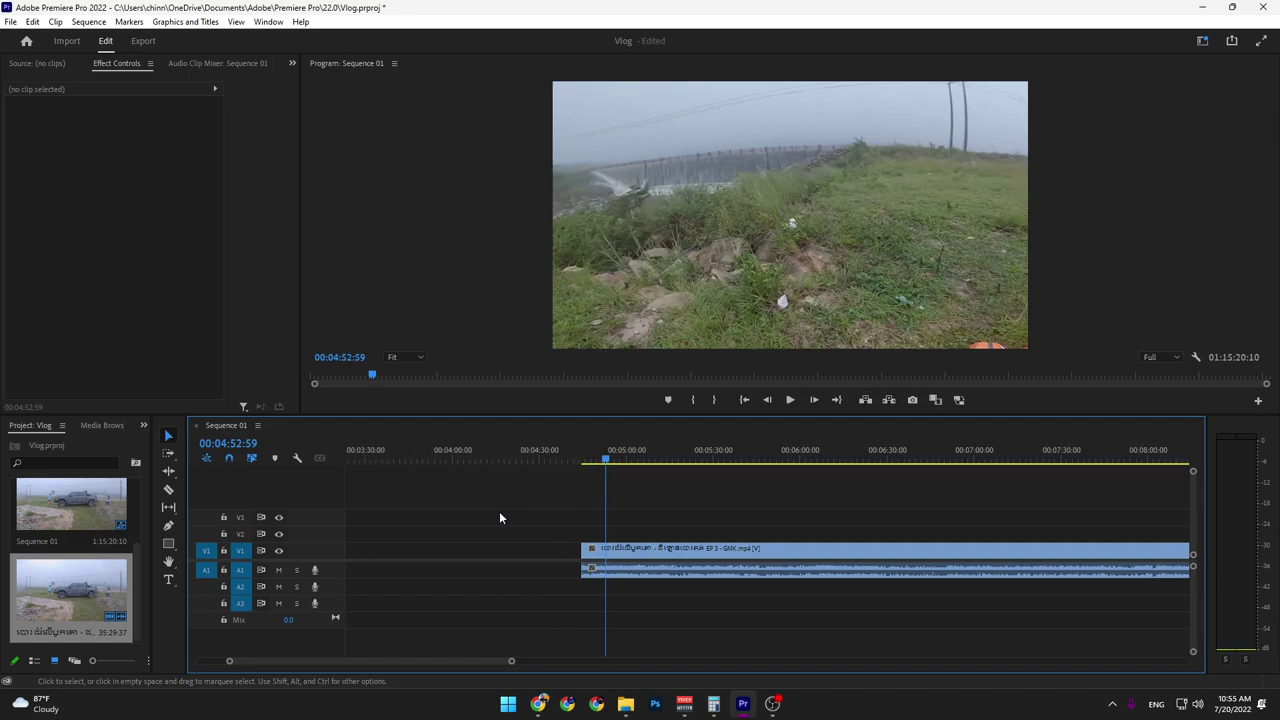
scroll(502, 512, left, 3)
scroll(560, 520, left, 2)
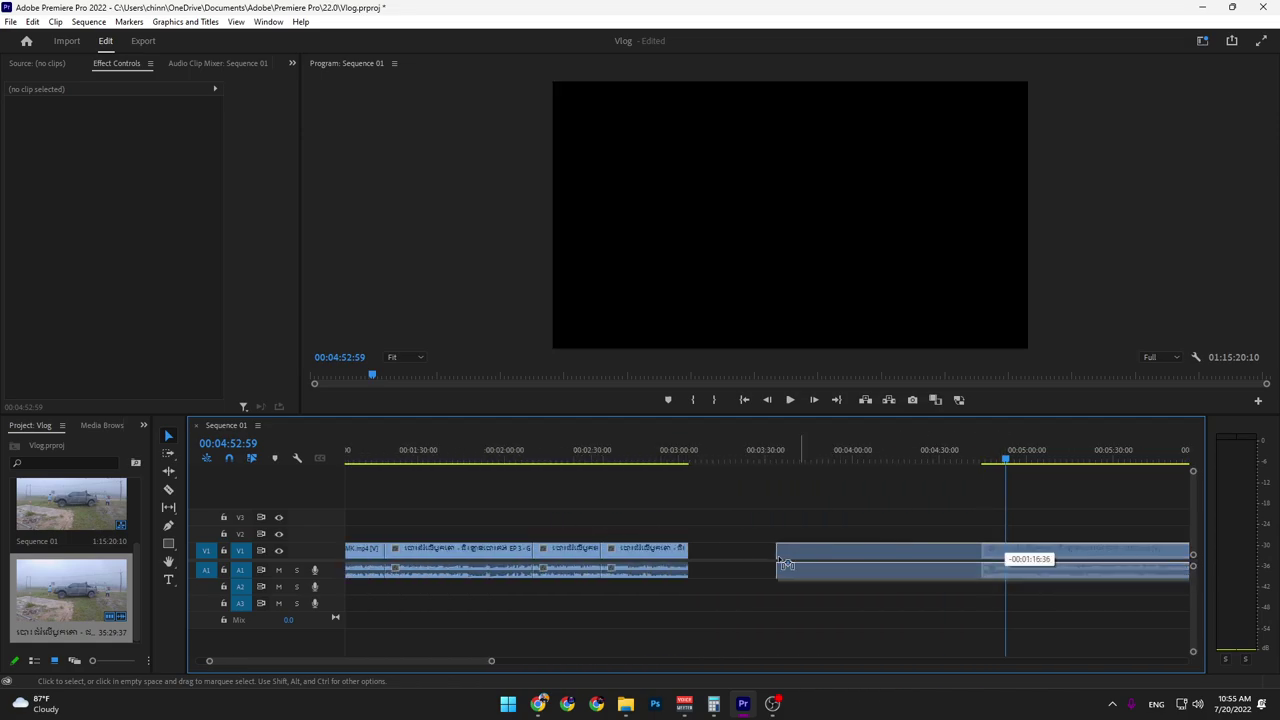
drag(1006, 557, 712, 557)
Play back across the new join to check the edit
click(686, 453)
key(space)
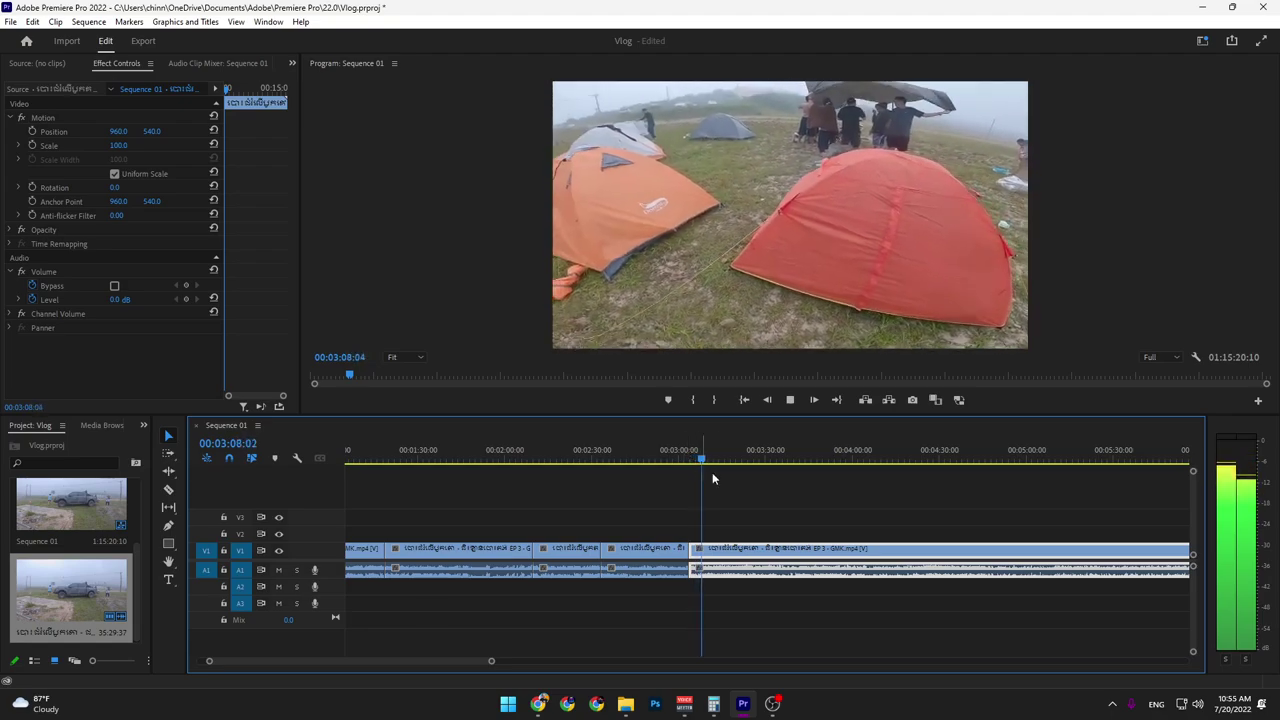
key(space)
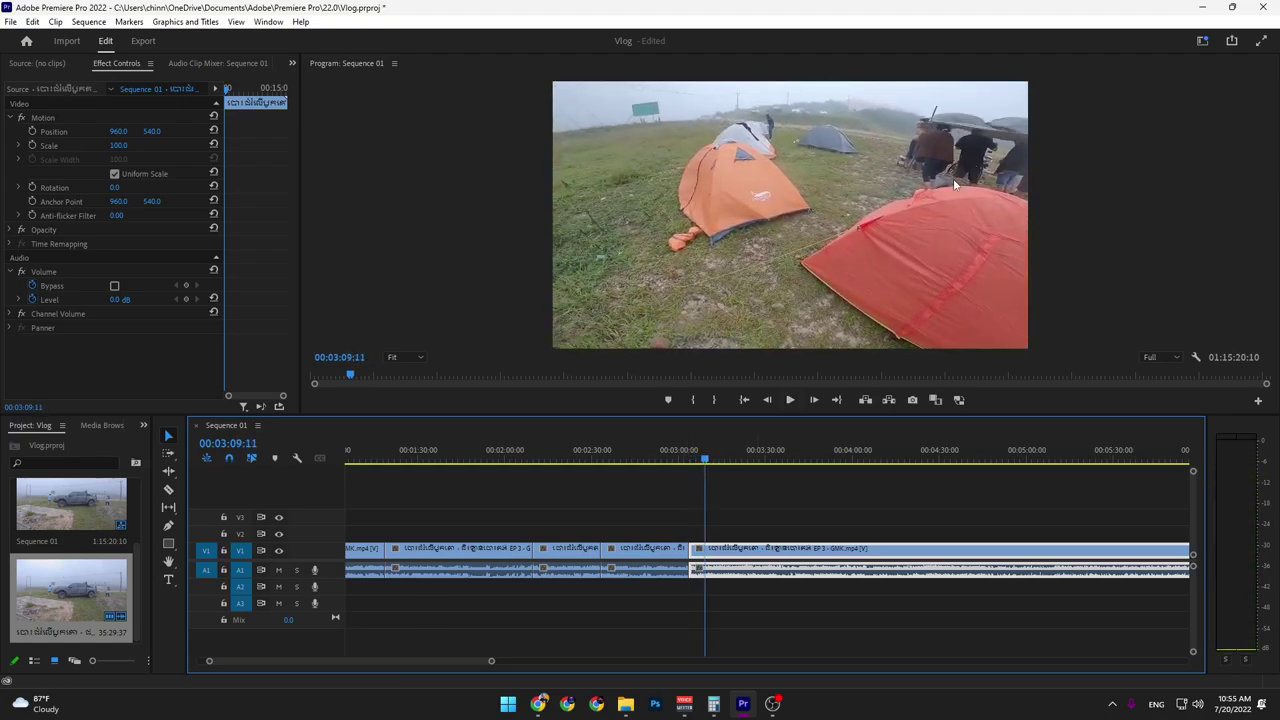
scroll(718, 509, up, 1)
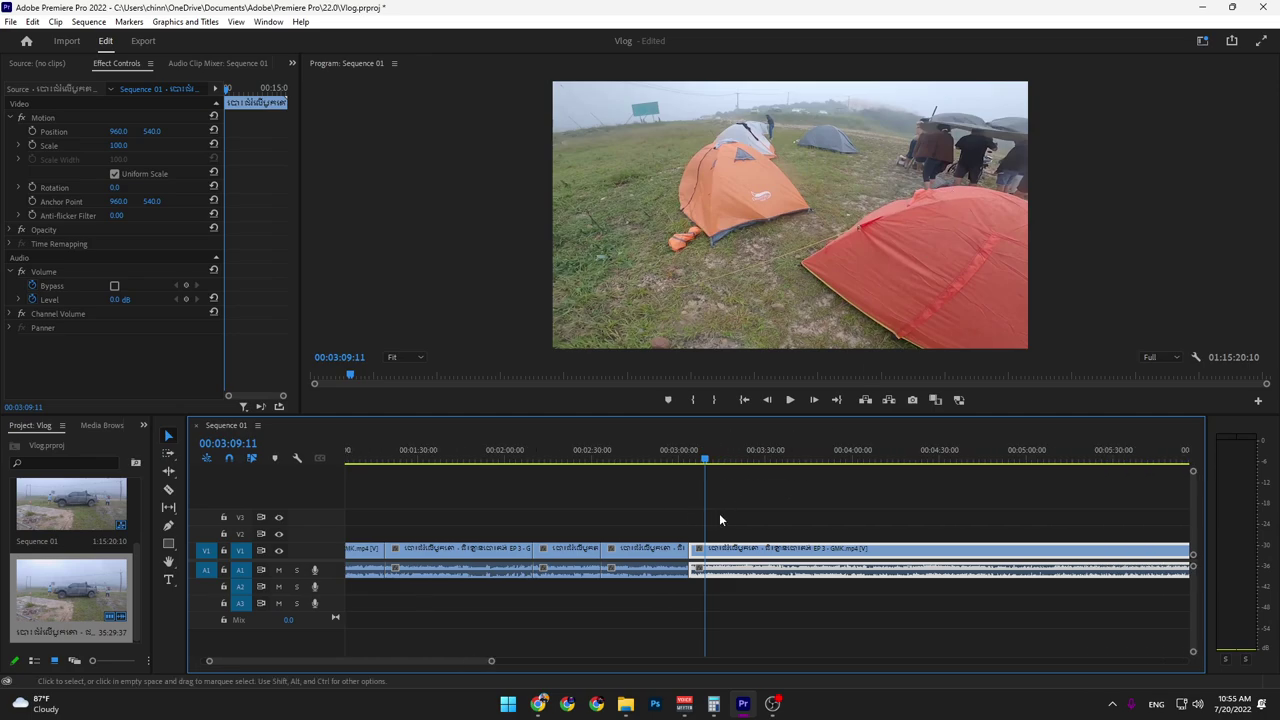
scroll(719, 513, down, 4)
Review the tent footage from about 3:11 and split the clip at 00:03:41:08
key(space)
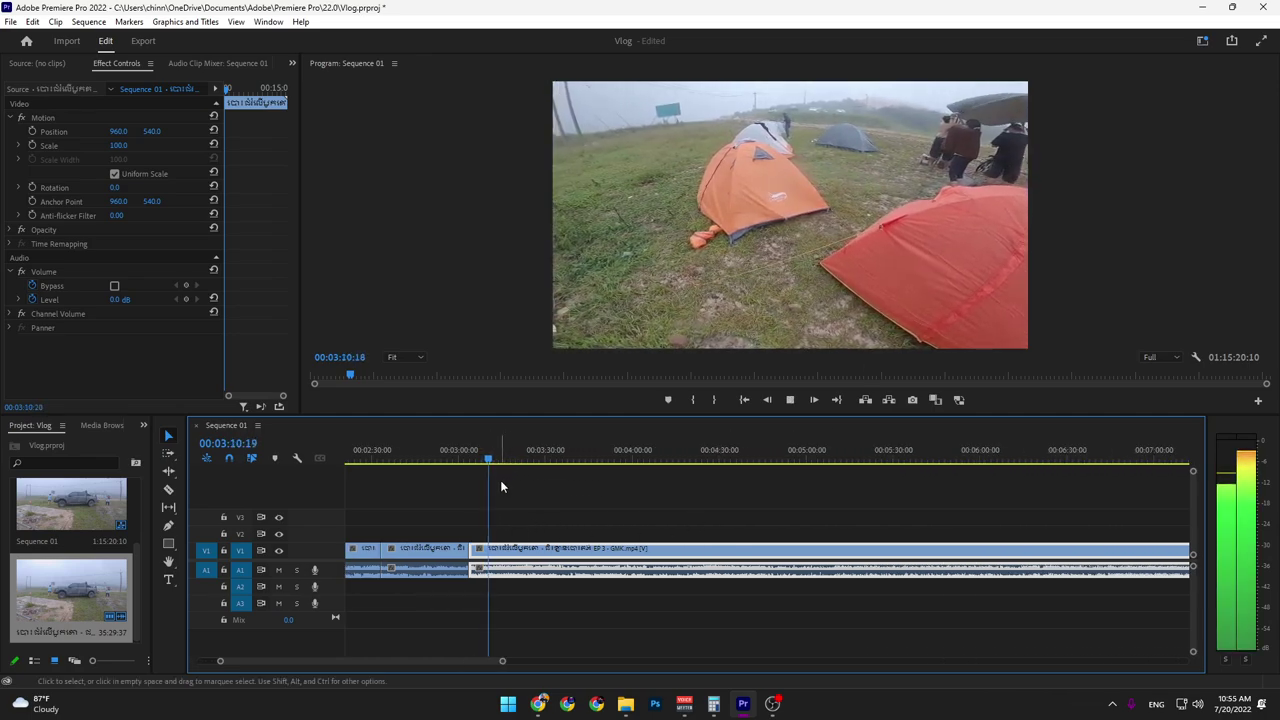
click(490, 464)
drag(490, 464, 539, 477)
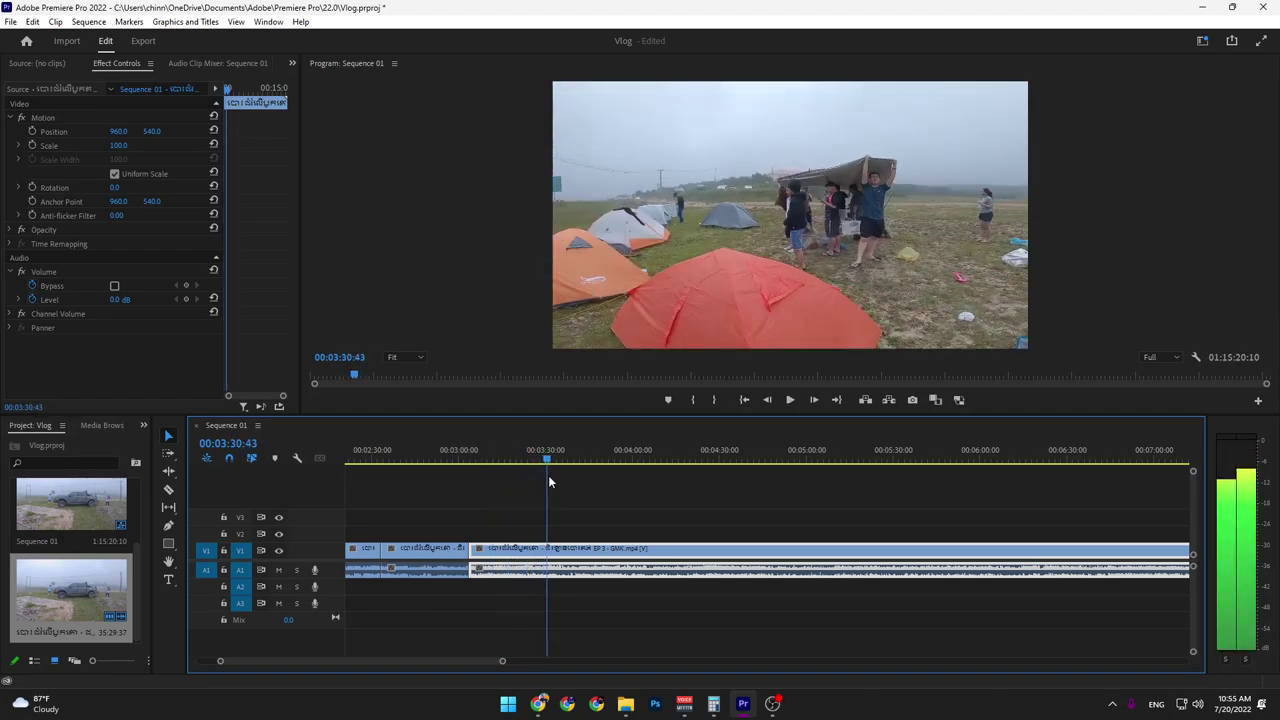
drag(539, 477, 552, 478)
key(space)
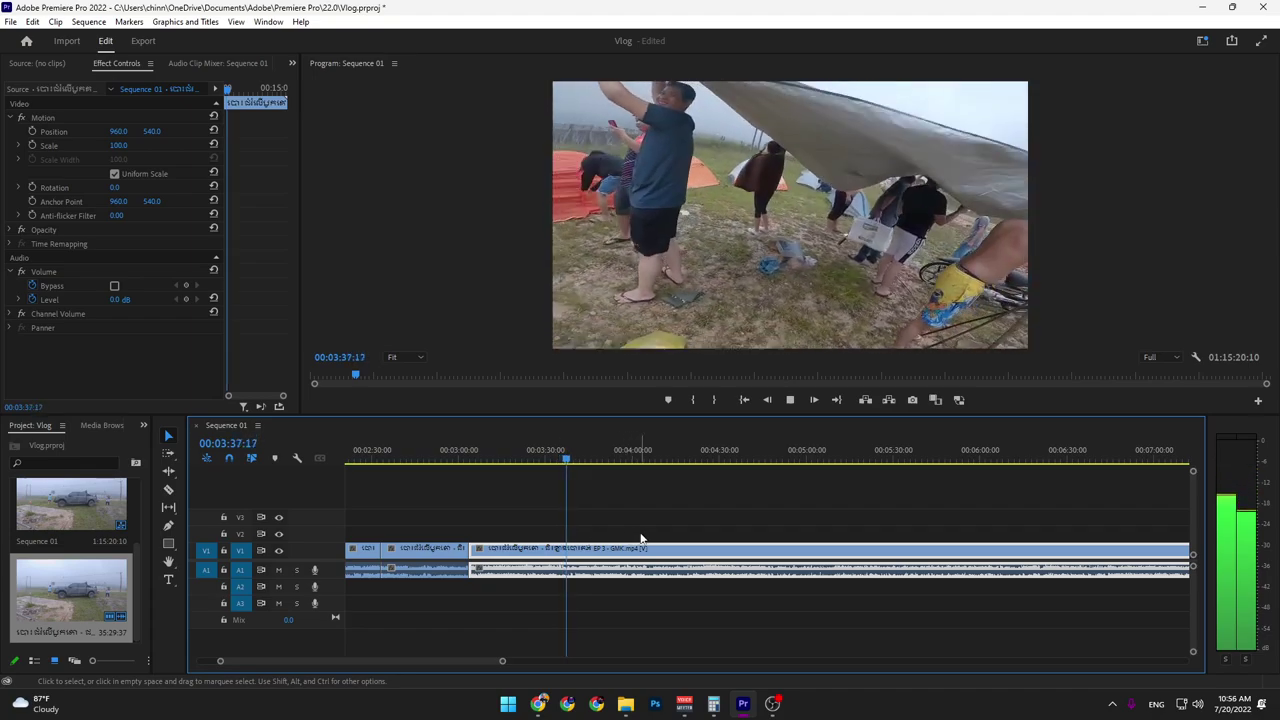
key(space)
key(space)
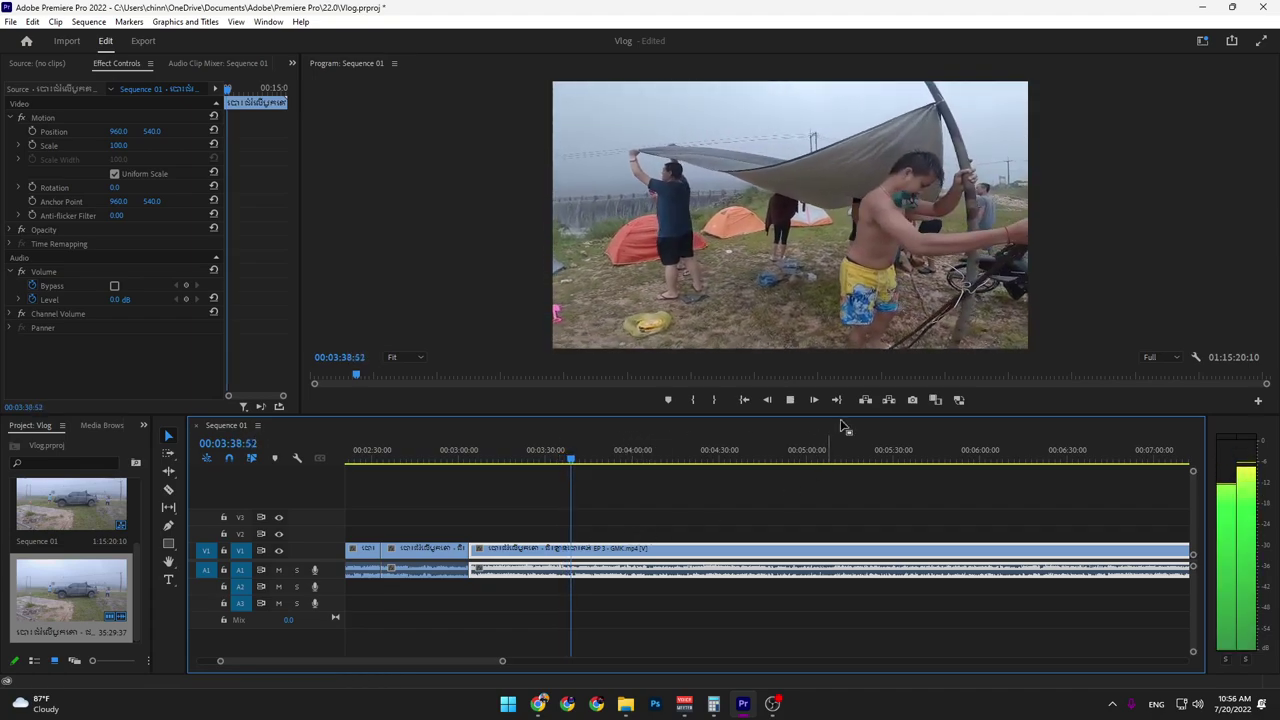
key(space)
key(space)
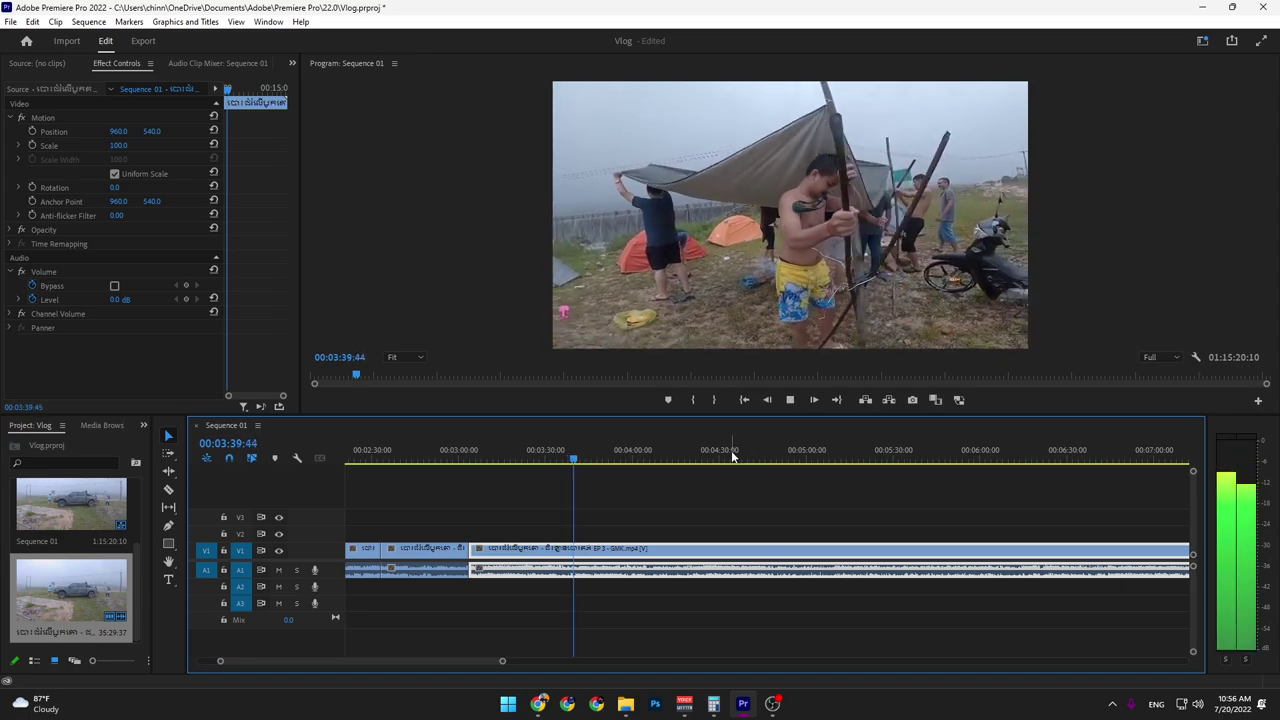
key(space)
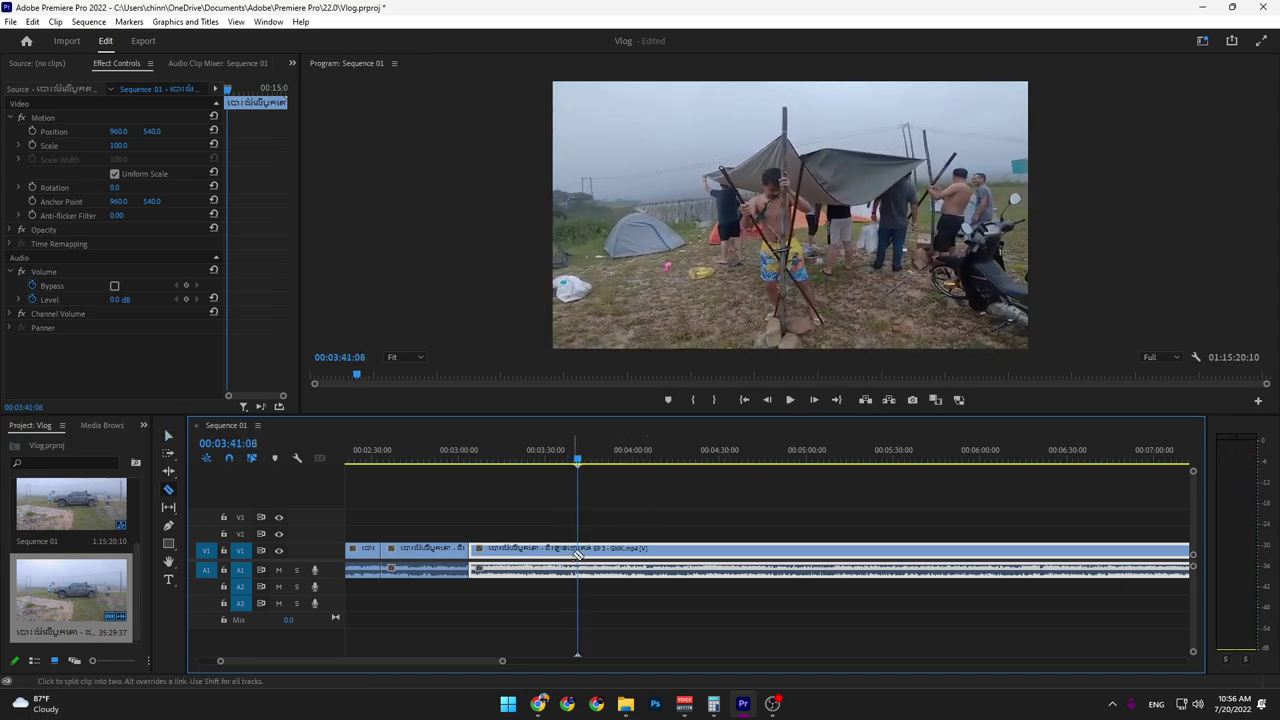
click(577, 552)
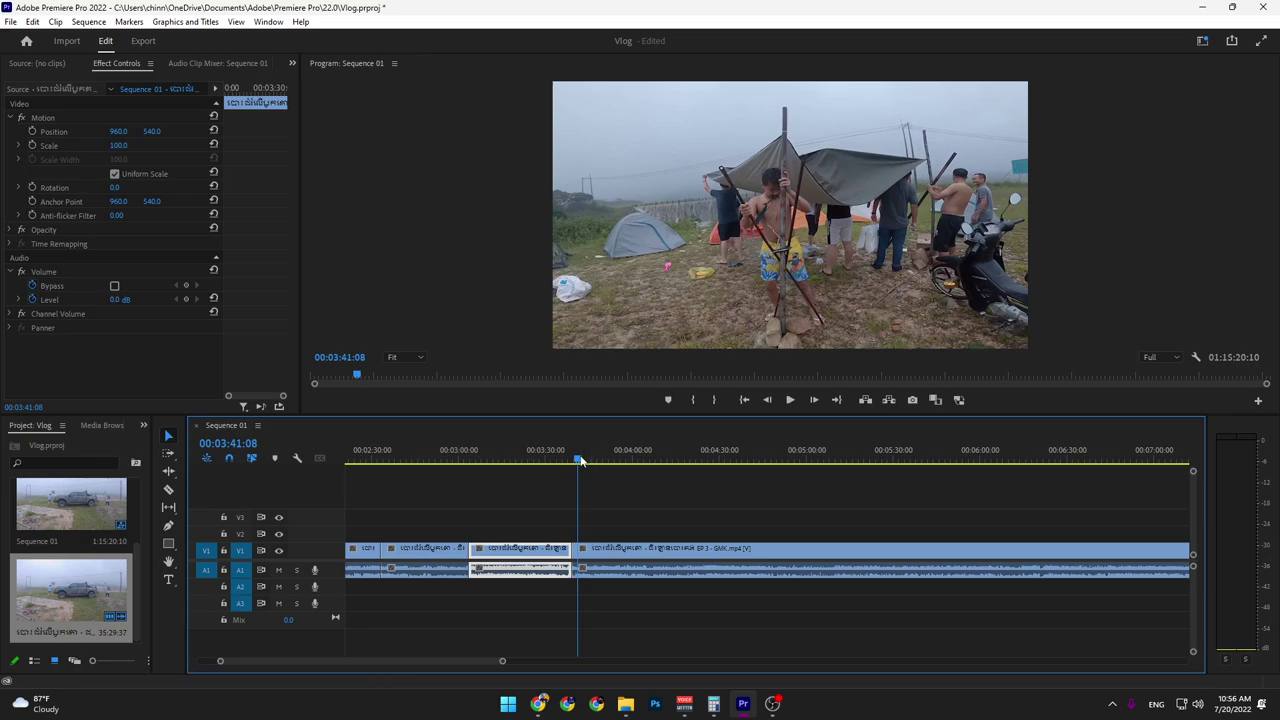
drag(581, 461, 920, 461)
Locate the tent scene at about 8:25, the end of the unwanted stretch after 3:41
scroll(914, 489, down, 5)
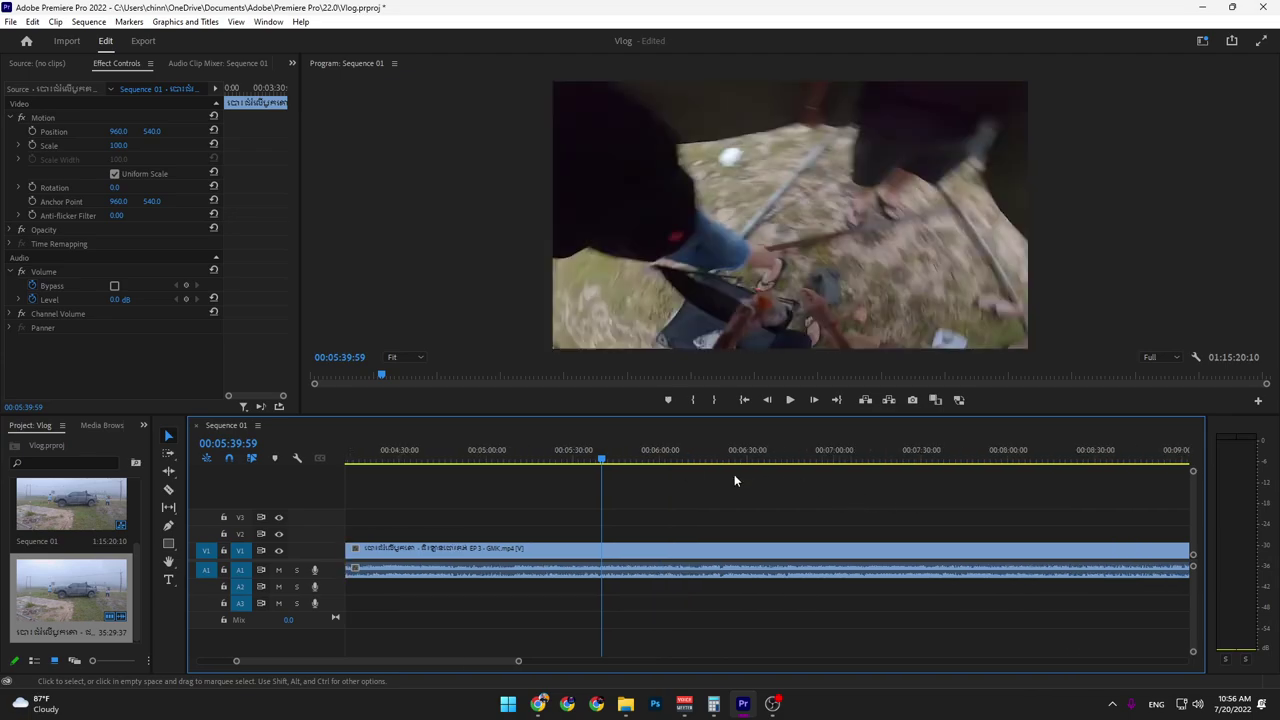
drag(601, 460, 818, 461)
scroll(836, 496, down, 2)
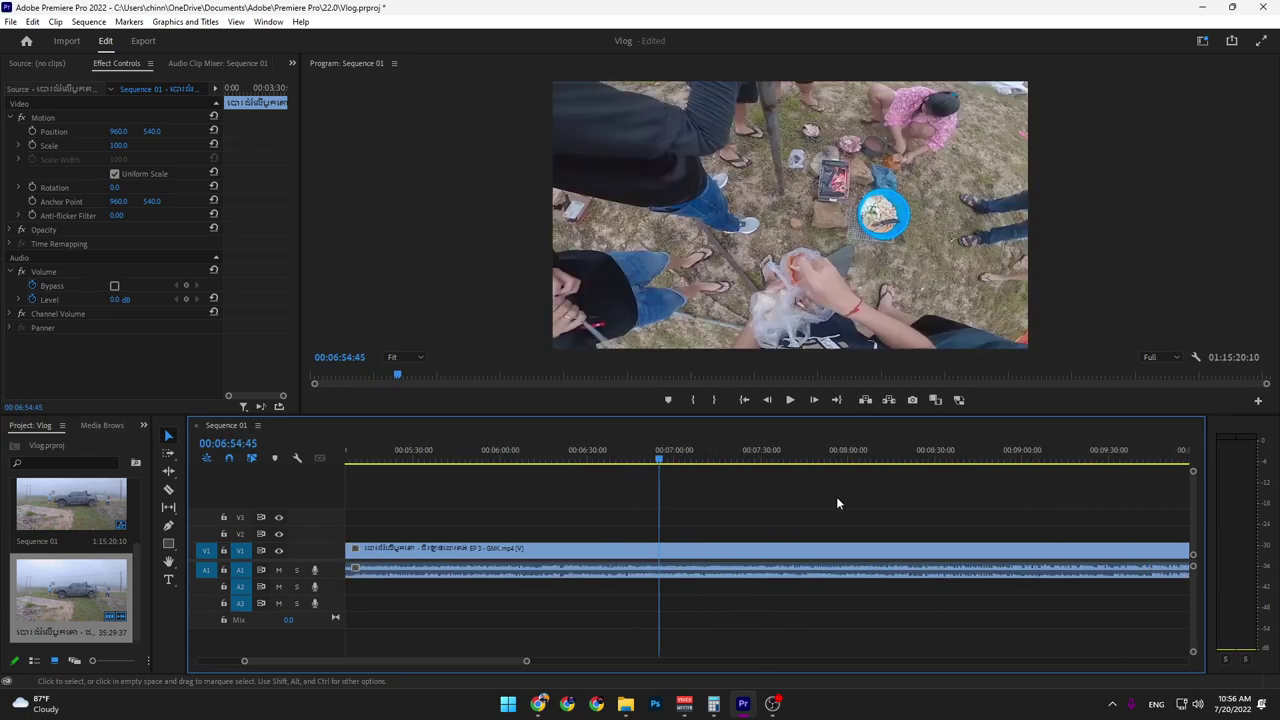
scroll(836, 496, down, 3)
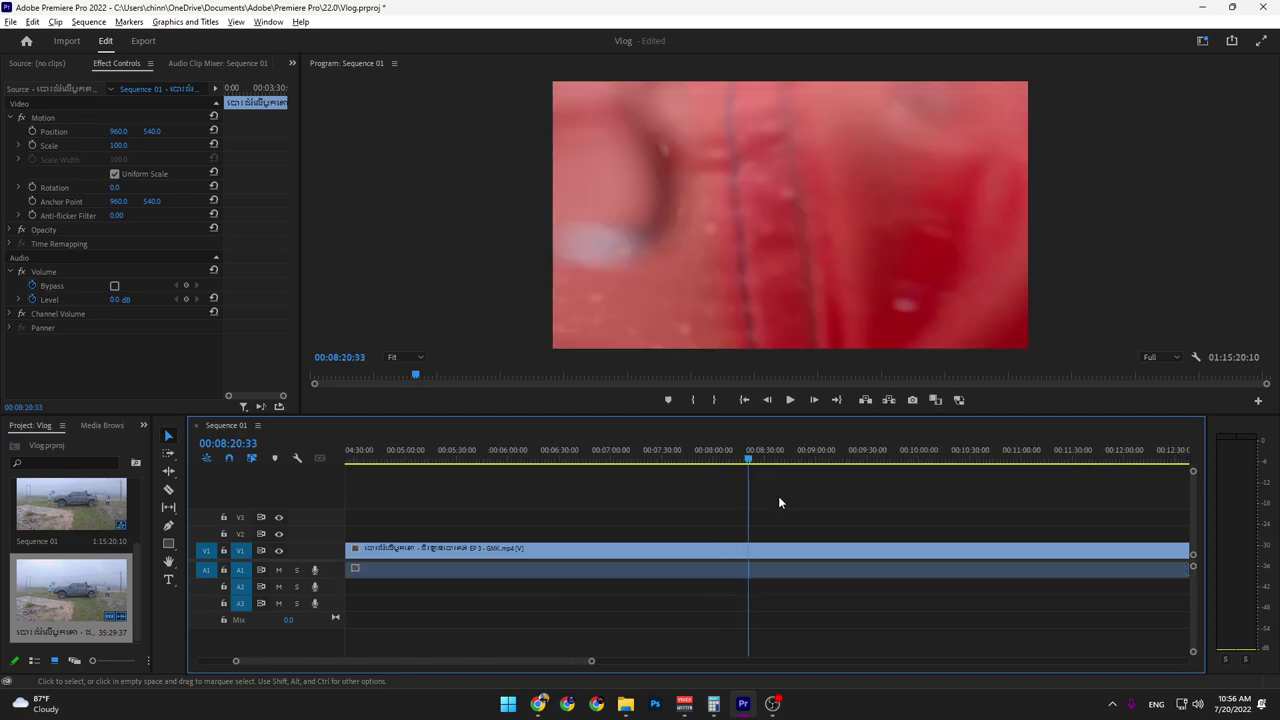
scroll(778, 496, down, 3)
click(747, 460)
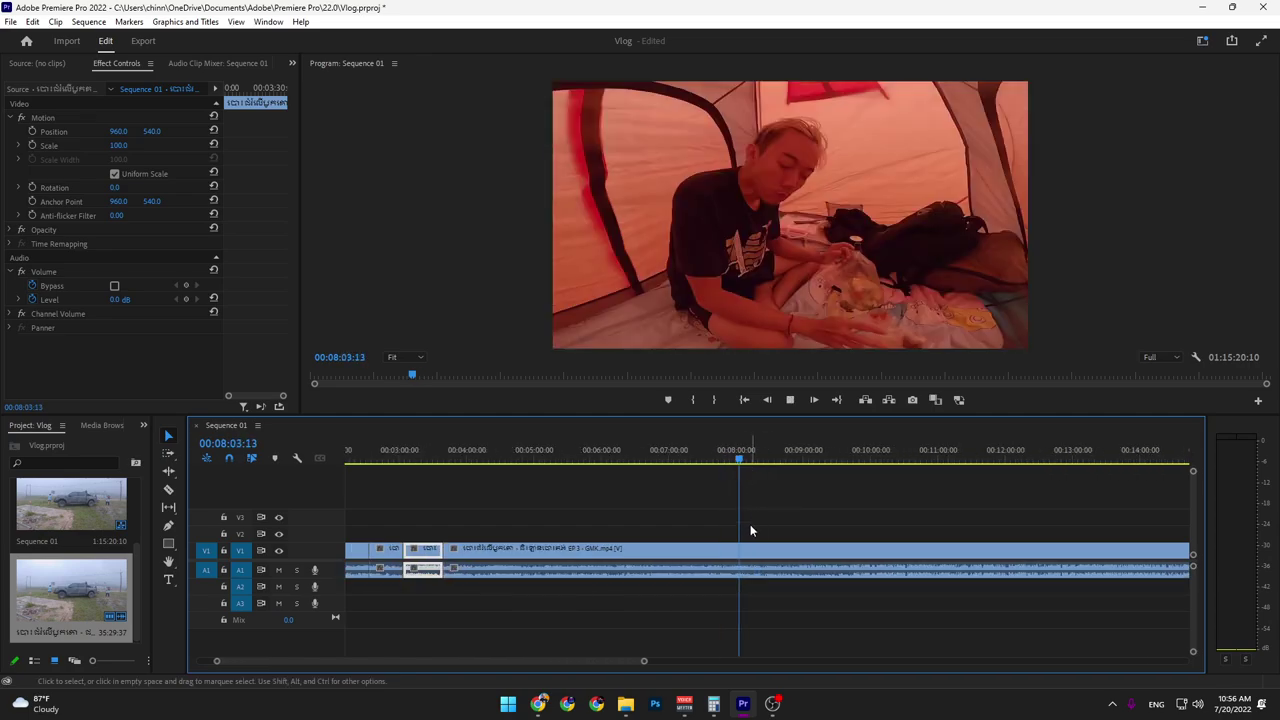
scroll(766, 517, up, 2)
scroll(826, 522, up, 1)
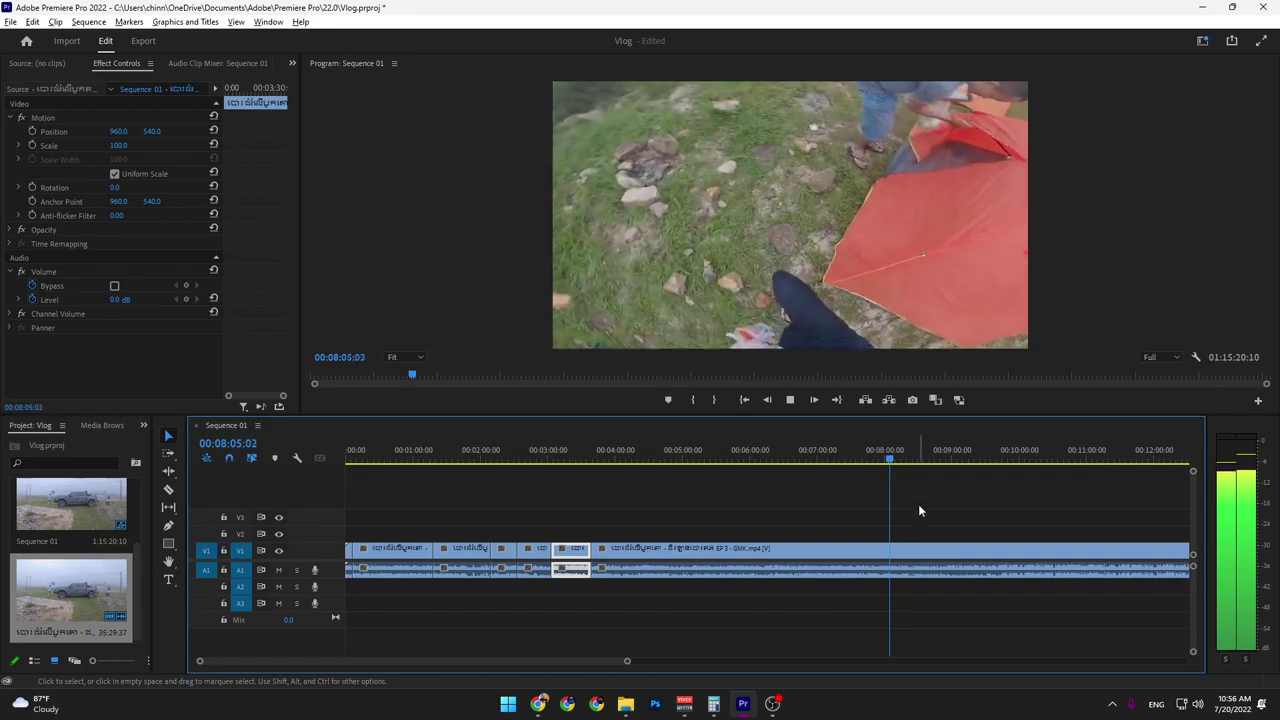
scroll(906, 510, up, 3)
scroll(894, 517, up, 2)
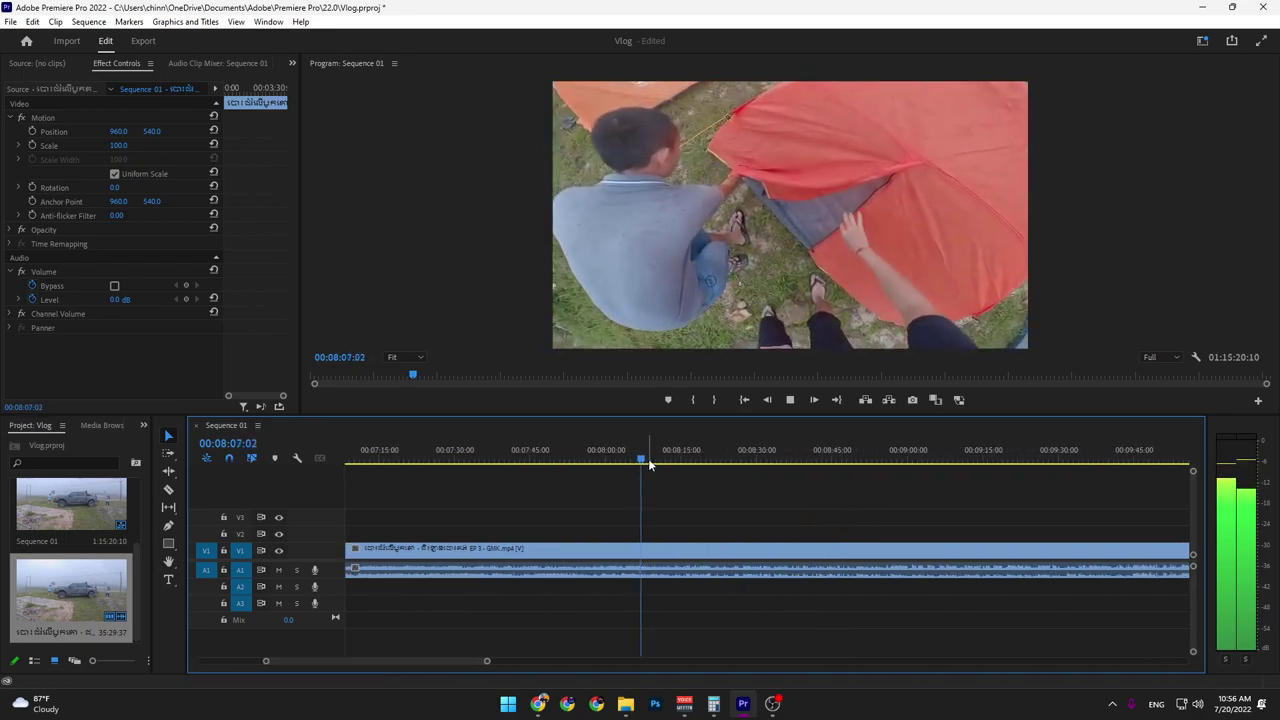
drag(648, 461, 735, 466)
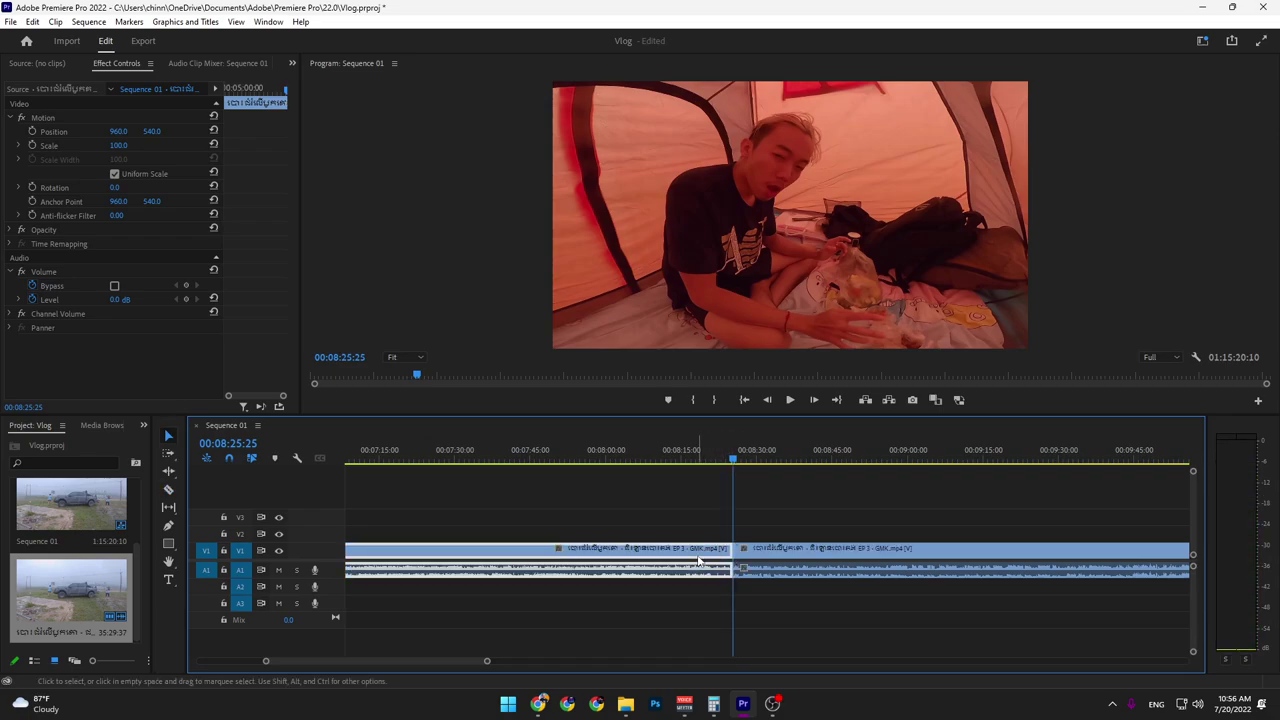
Delete the footage before the tent scene and butt the remaining clip against the previous one
key(Delete)
drag(748, 550, 447, 552)
scroll(487, 552, up, 1)
scroll(643, 575, up, 2)
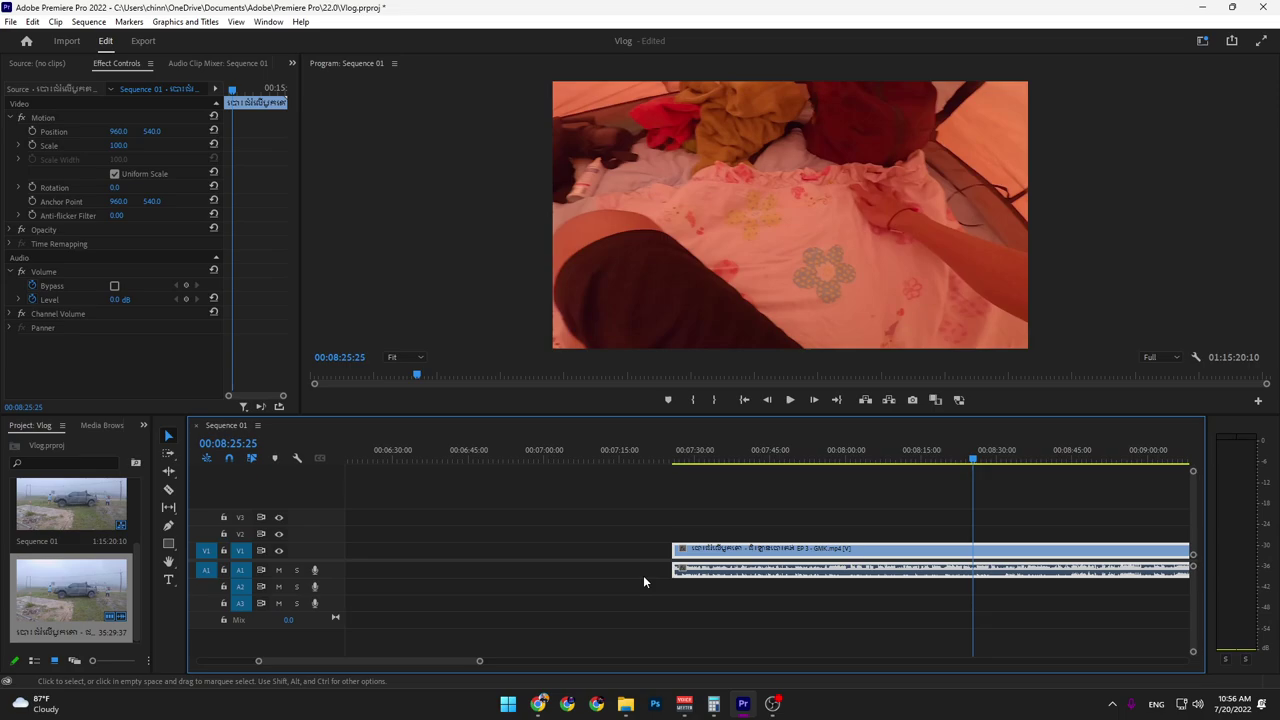
scroll(643, 575, up, 2)
drag(840, 548, 584, 579)
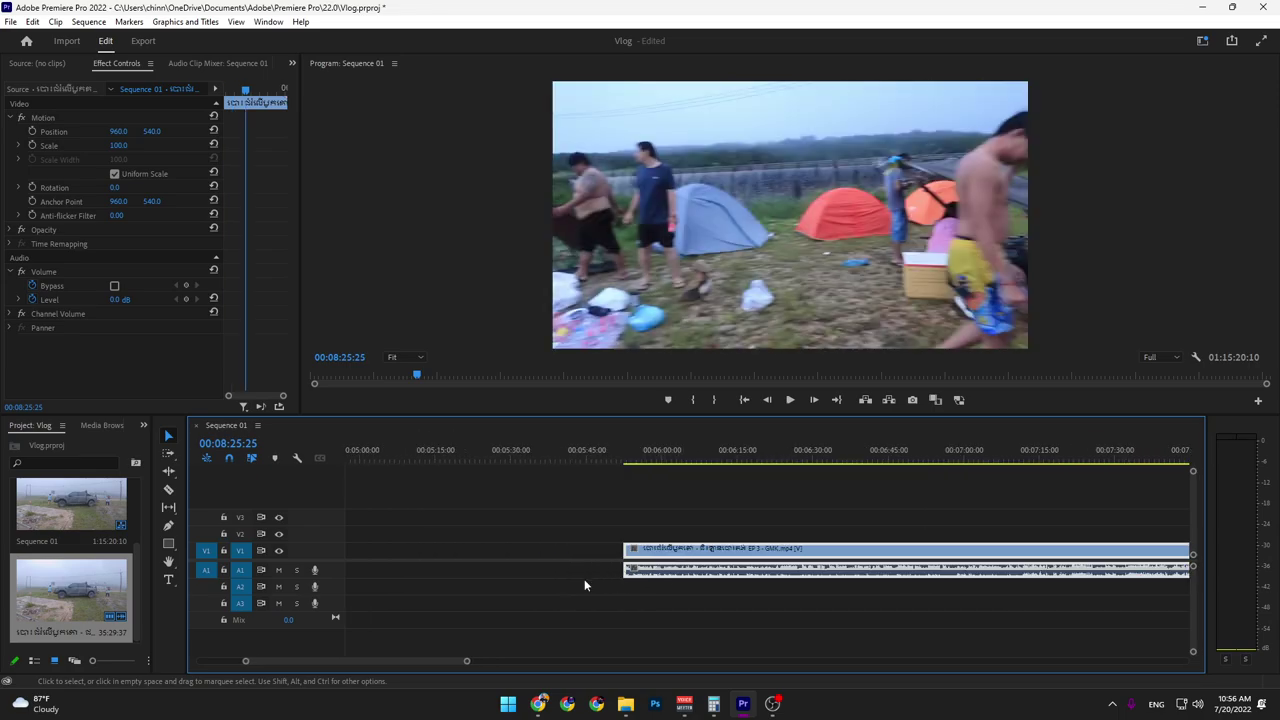
scroll(584, 579, up, 2)
drag(409, 656, 384, 658)
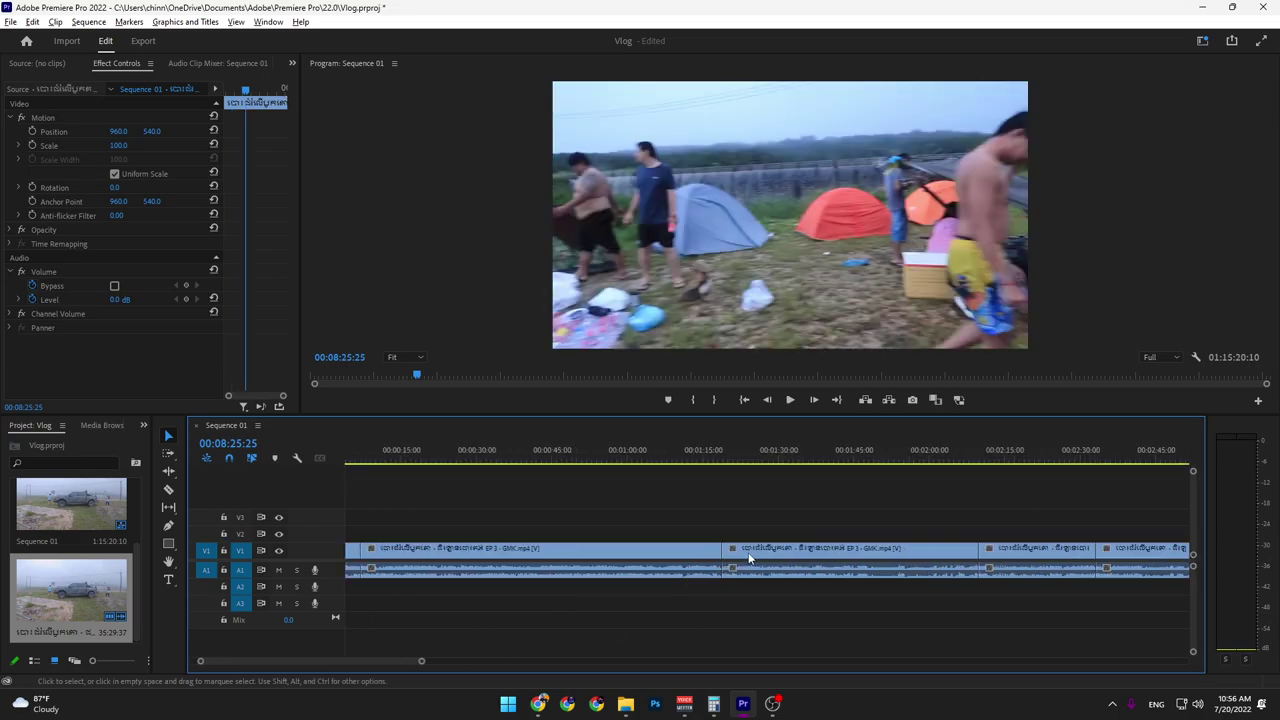
scroll(750, 555, down, 3)
drag(838, 550, 672, 562)
click(643, 452)
Review the join with the timeline zoomed in and split the clip at 00:03:47:18
key(space)
key(equal)
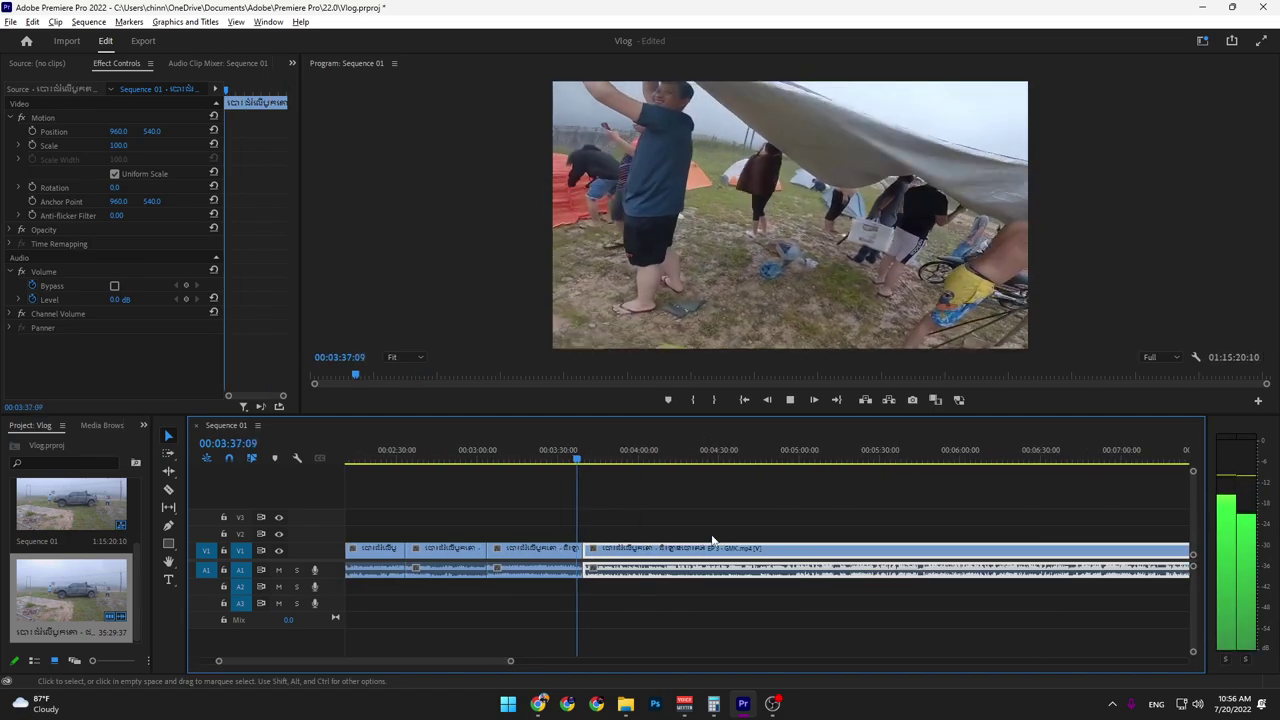
key(equal)
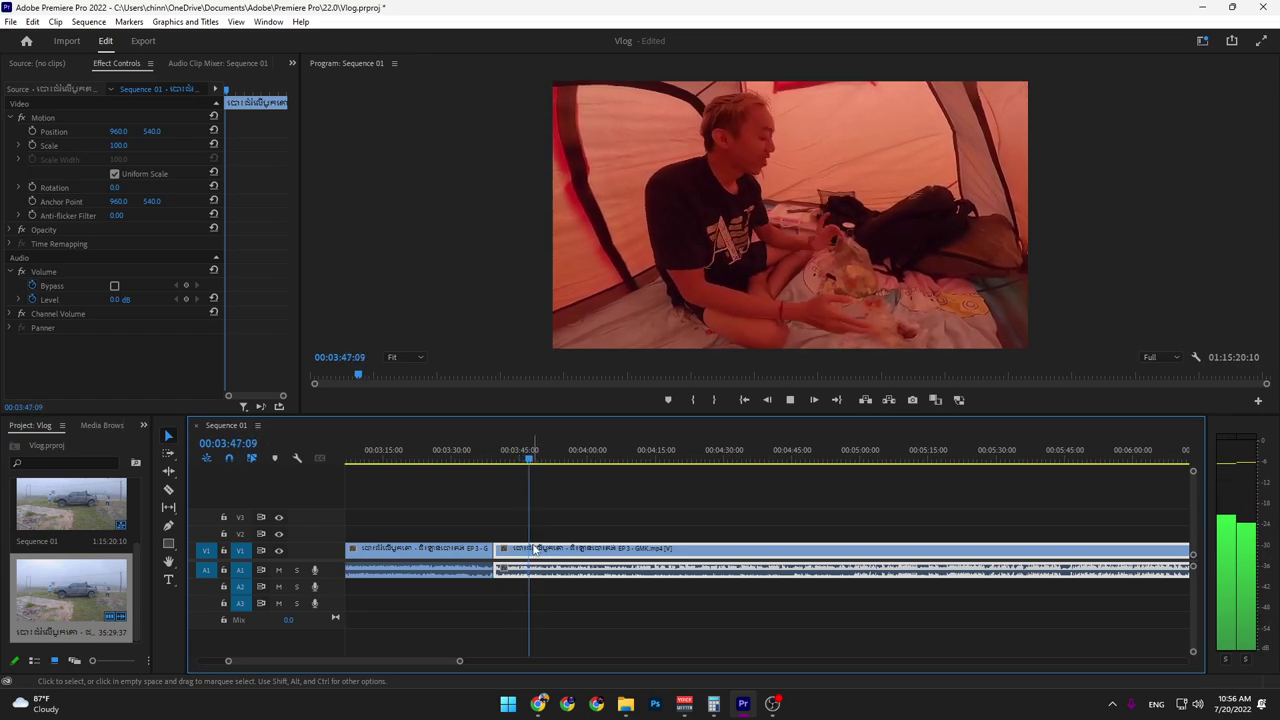
key(space)
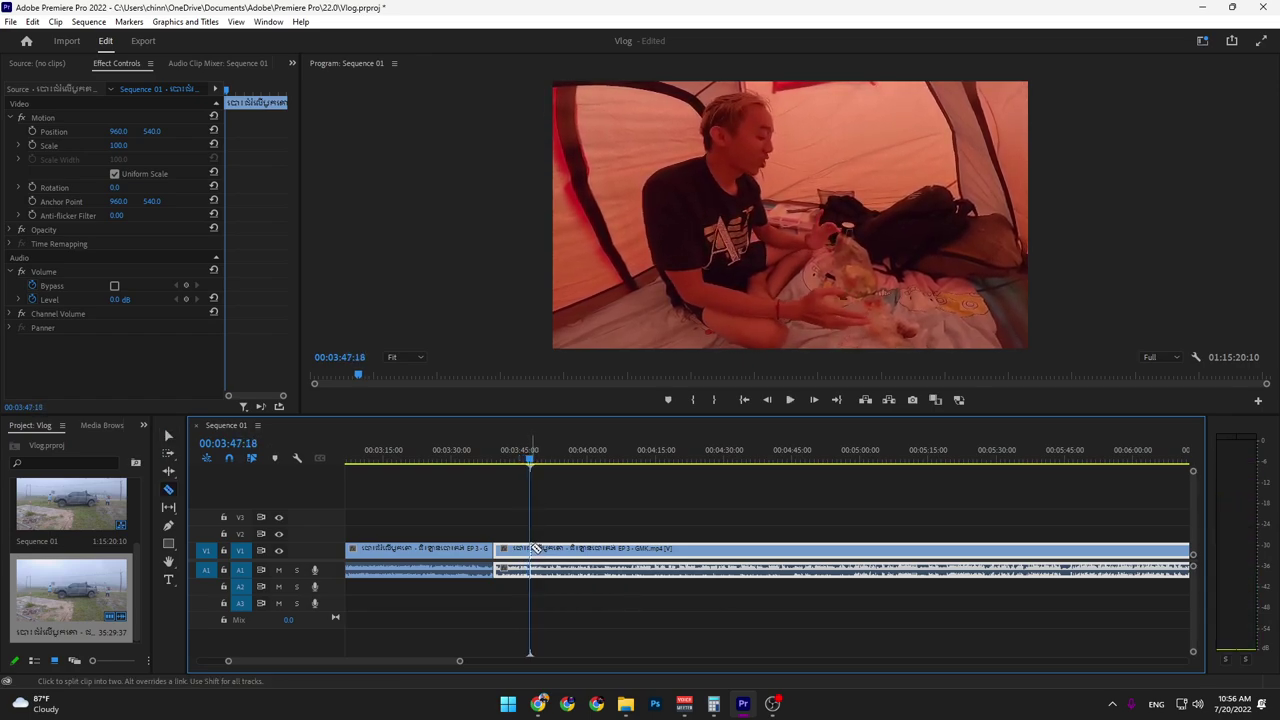
click(536, 549)
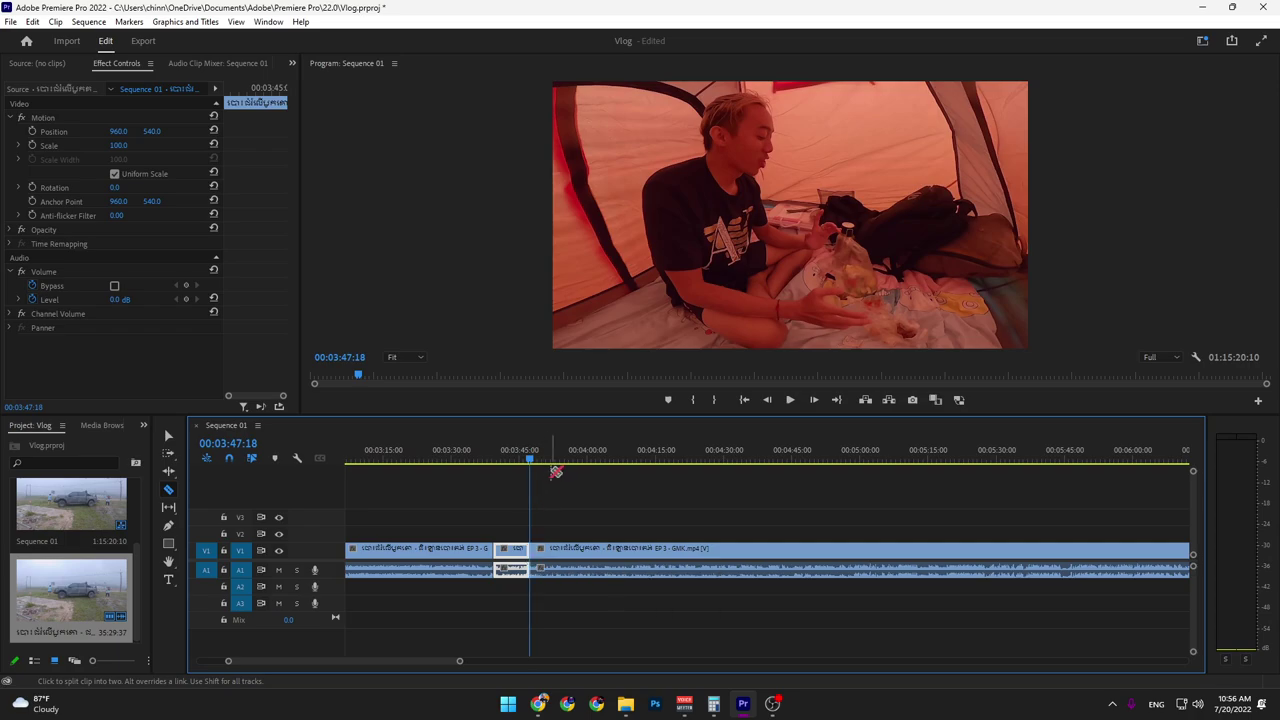
drag(540, 463, 766, 460)
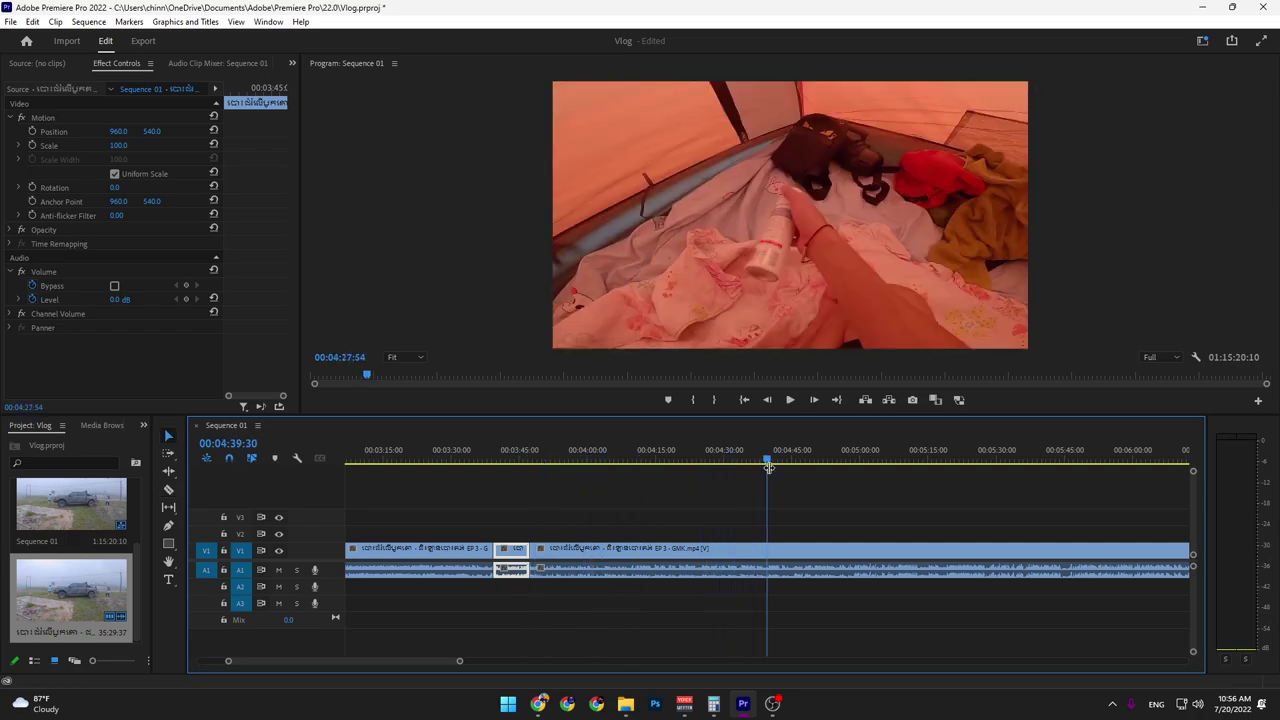
Delete the long clip after the cut
scroll(786, 548, down, 1)
click(709, 566)
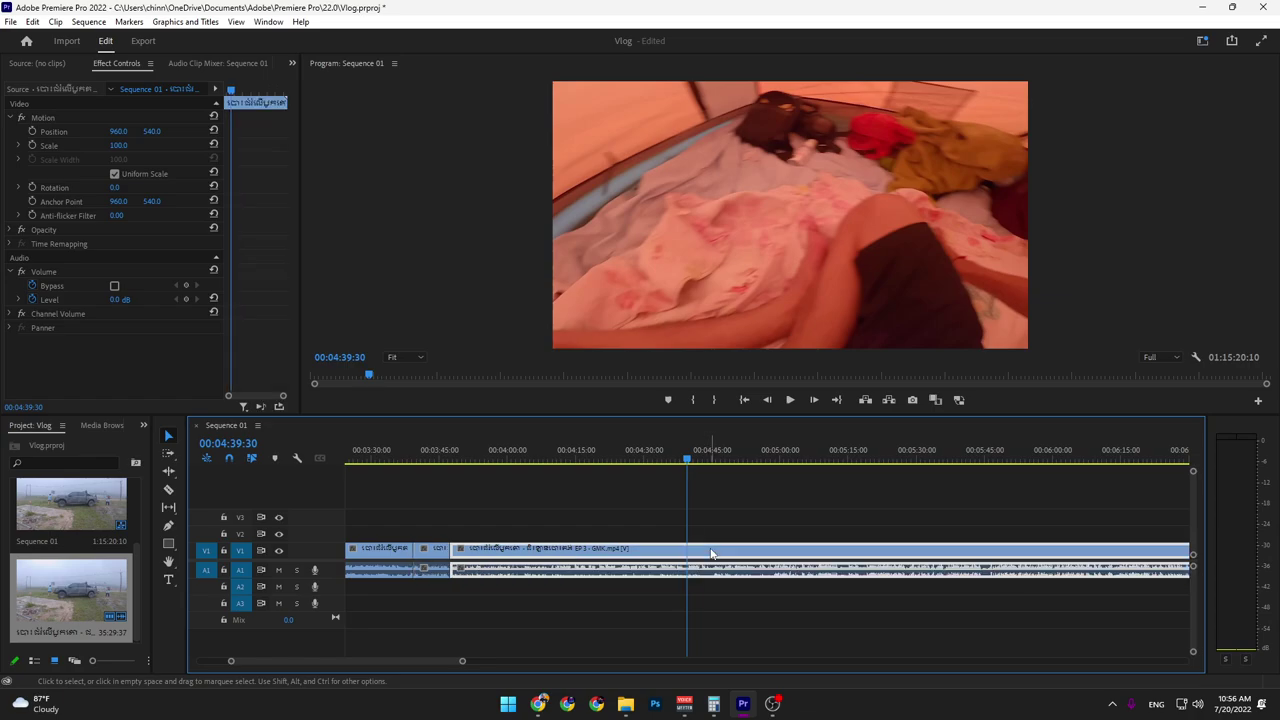
key(Delete)
Move the far-off EP 4 vlog clip back to about 7 minutes, next to the earlier clips
scroll(662, 556, down, 2)
scroll(656, 545, down, 3)
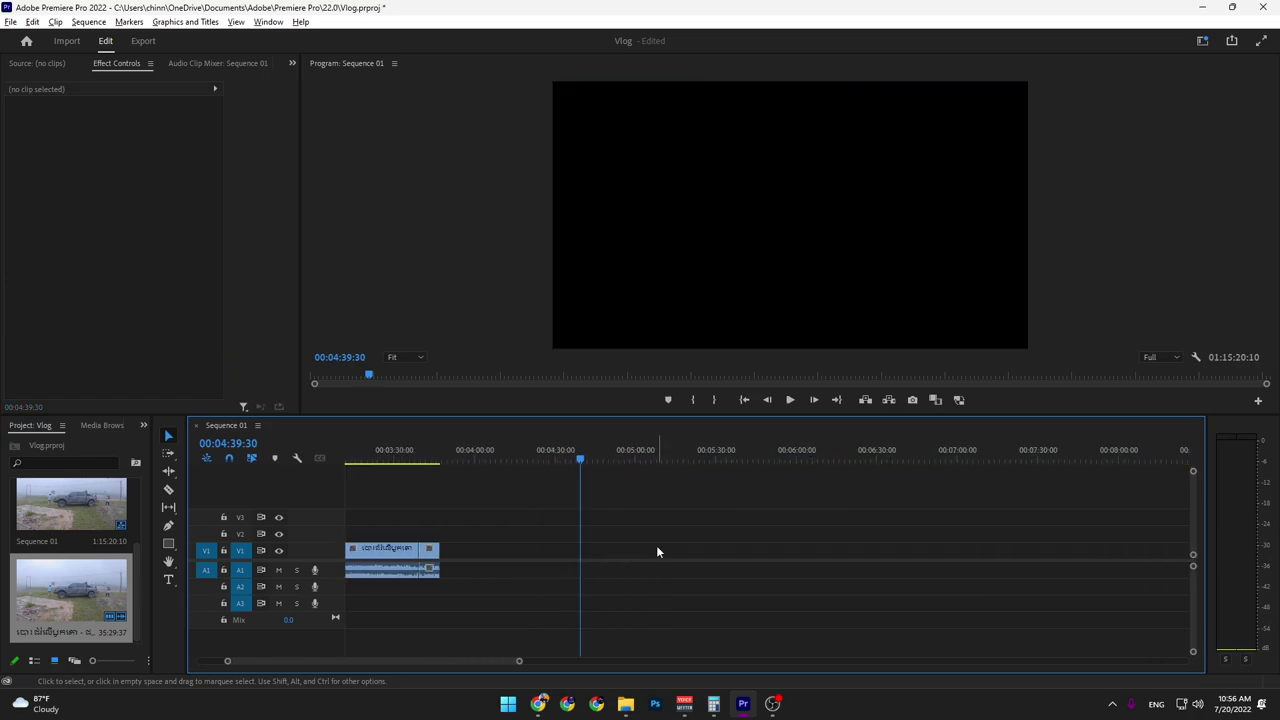
scroll(835, 582, down, 3)
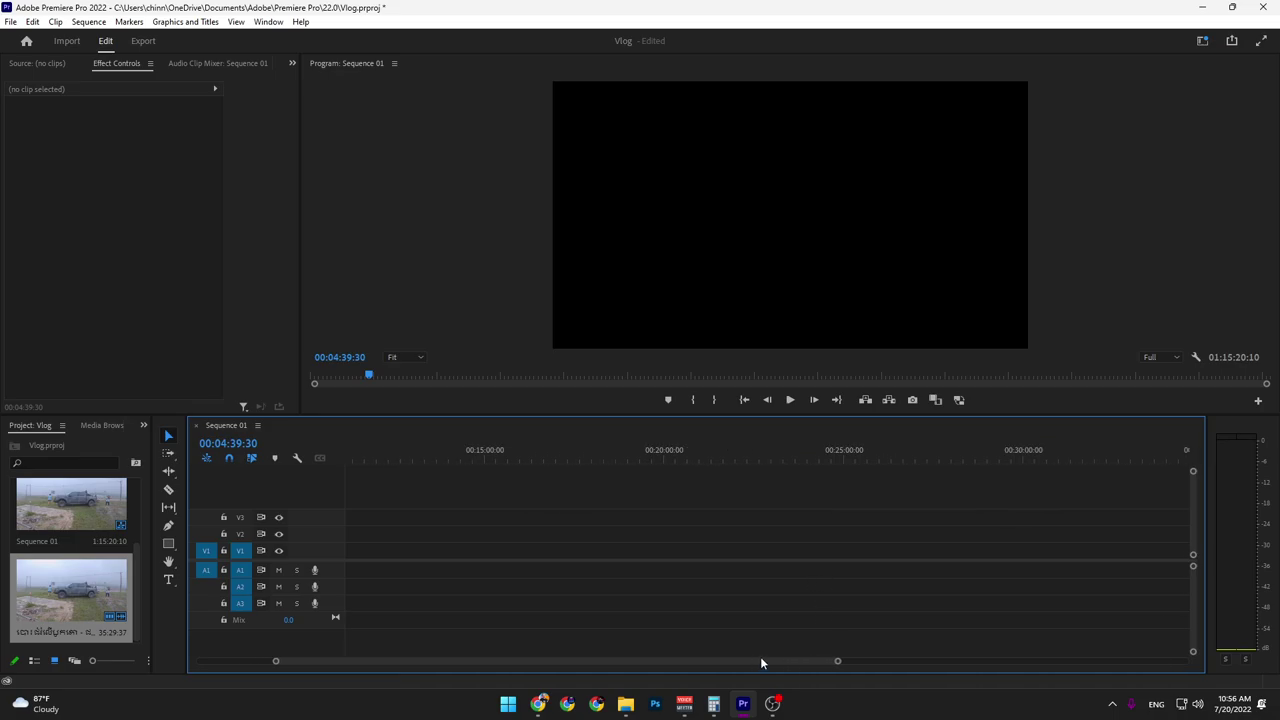
scroll(914, 636, down, 6)
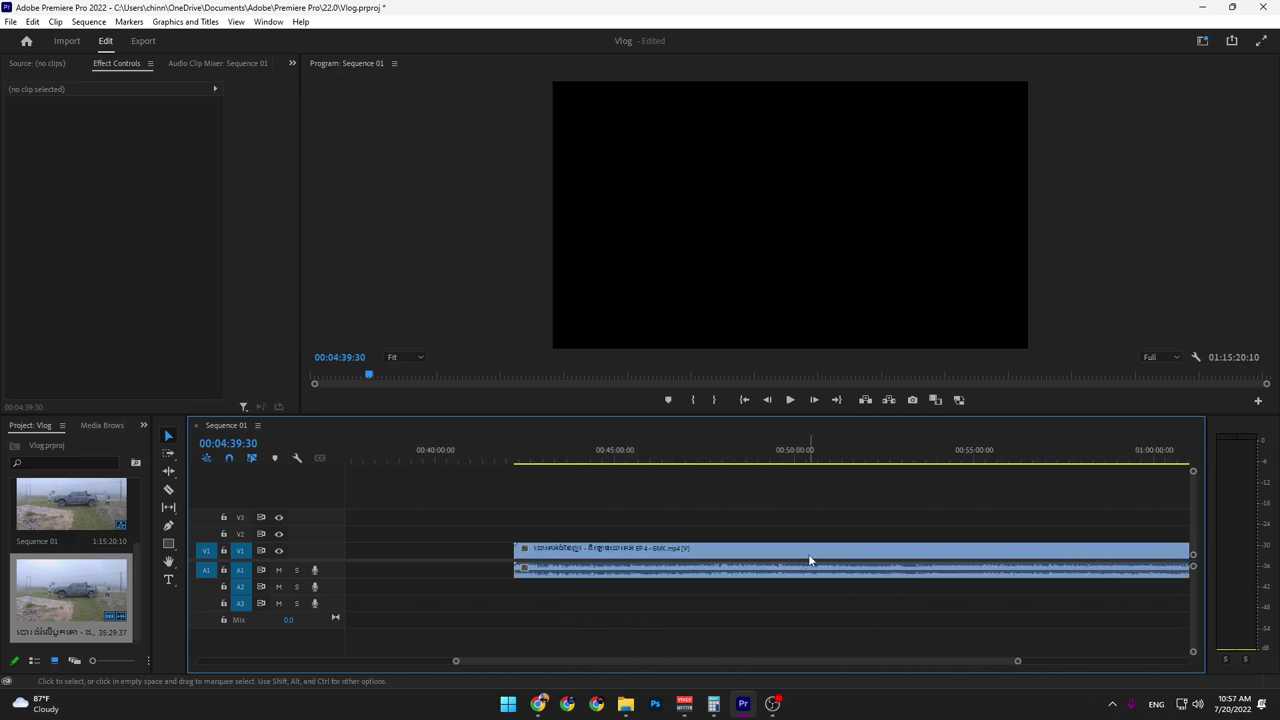
key(backslash)
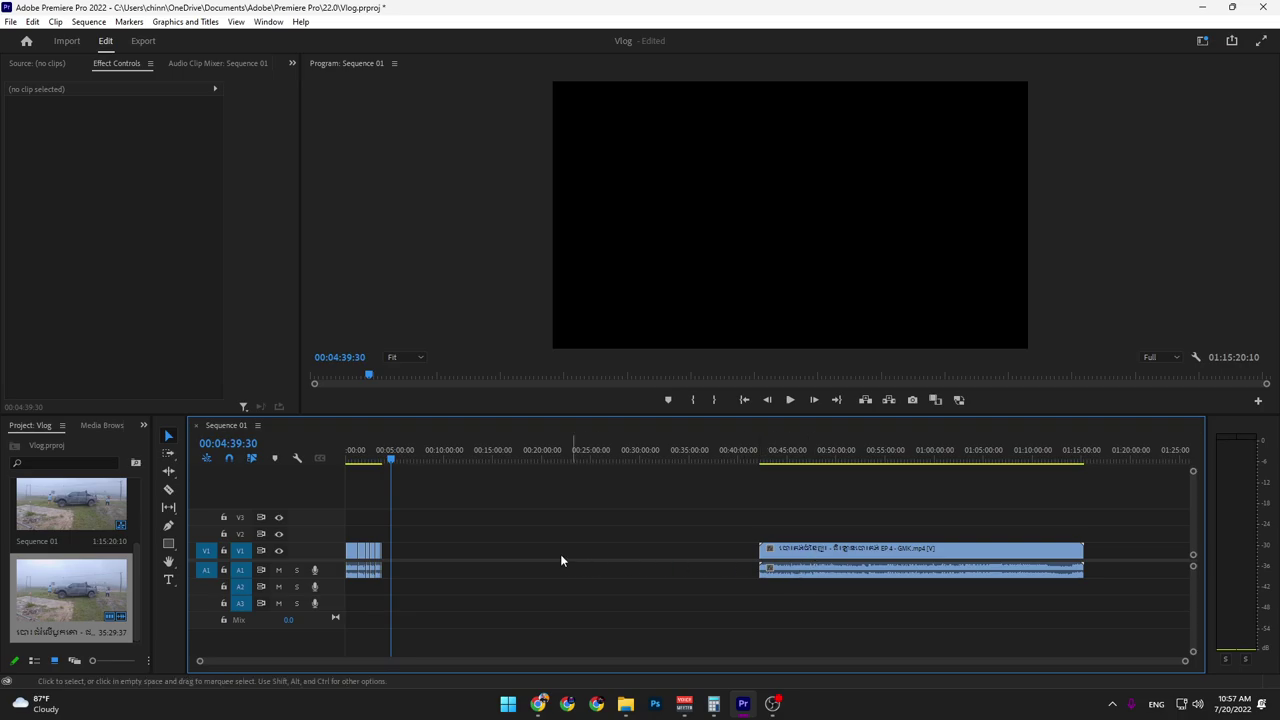
drag(766, 552, 424, 555)
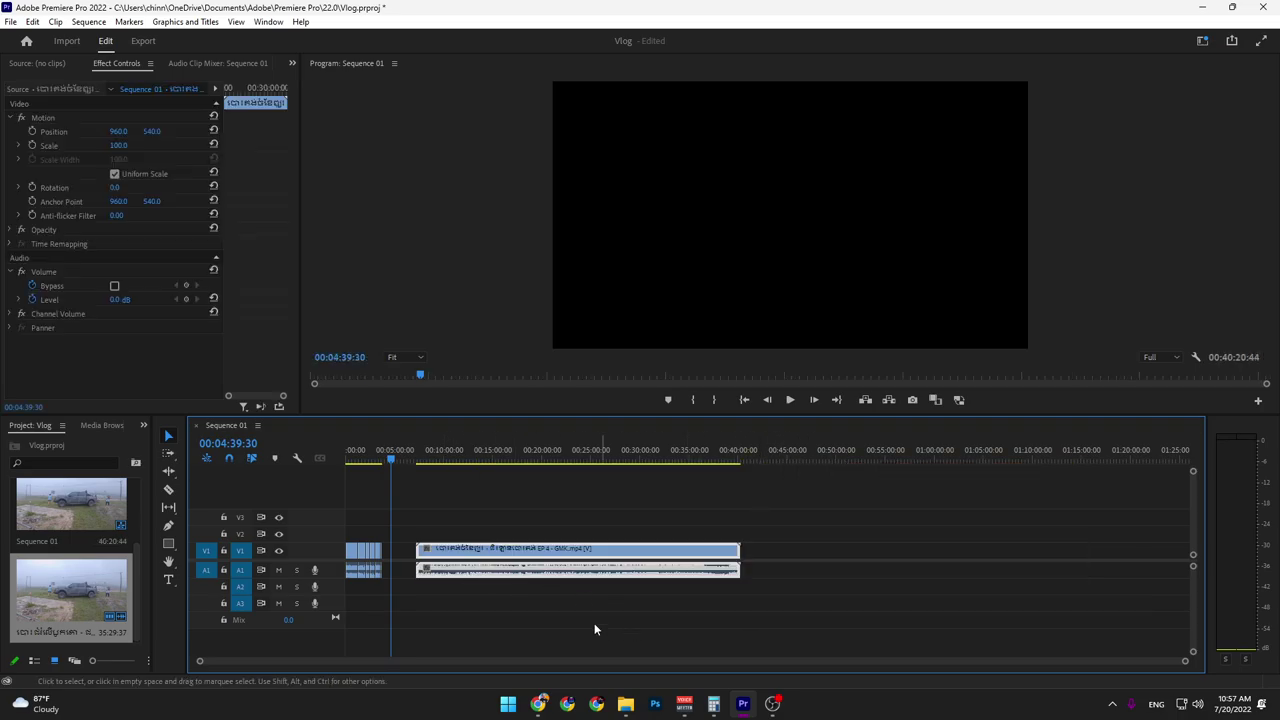
key(equal)
scroll(466, 584, up, 4)
scroll(482, 572, up, 5)
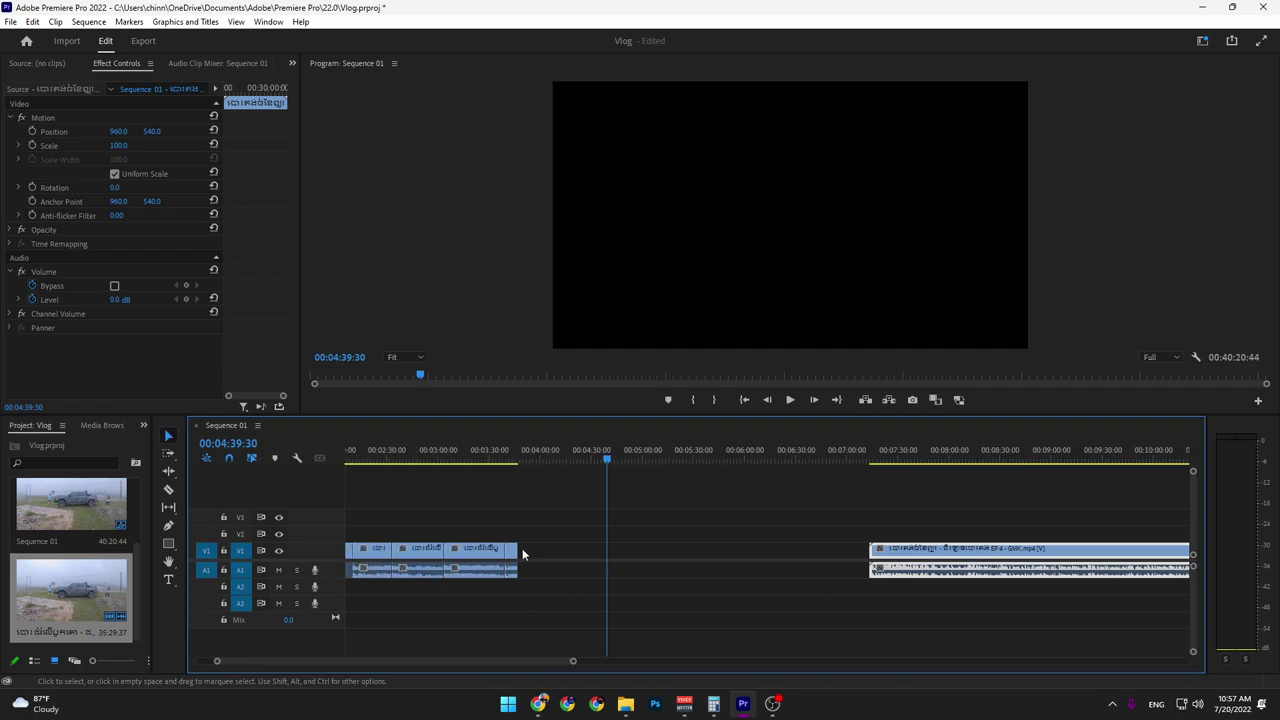
drag(1089, 561, 780, 561)
Search YouTube for 'a few moments later no copyright'
click(541, 707)
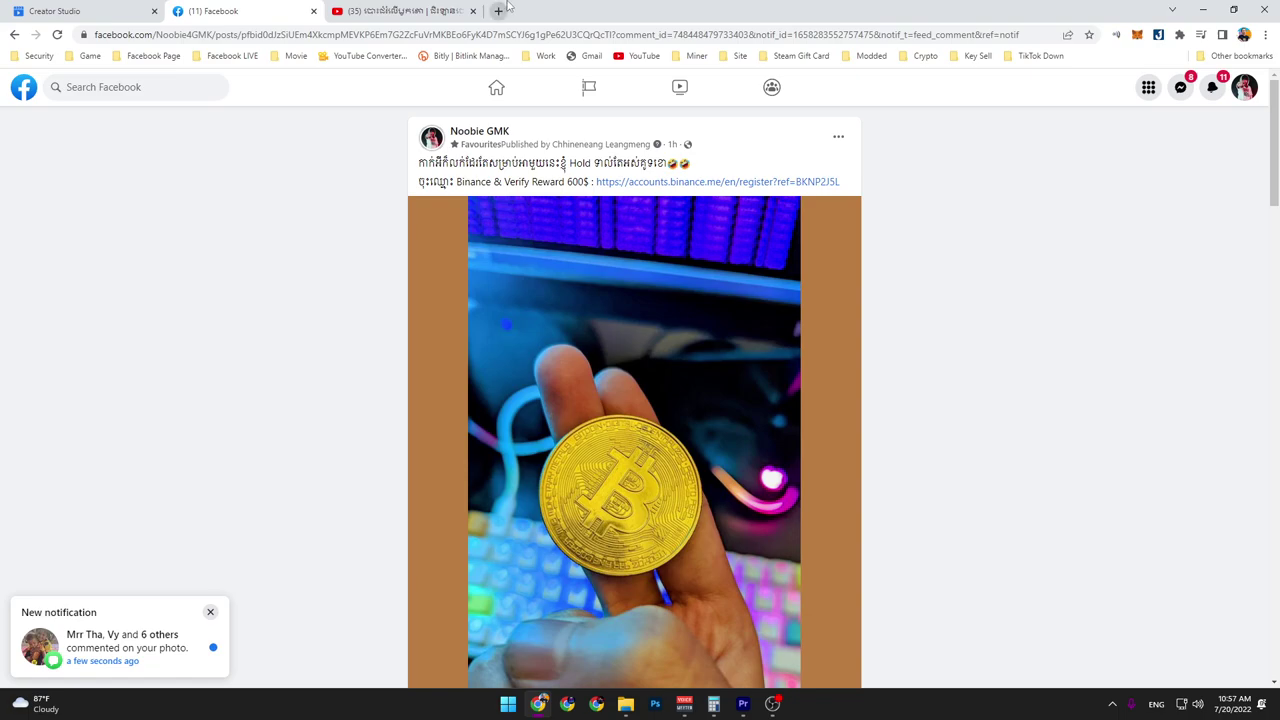
click(498, 11)
text(y)
key(Return)
click(605, 84)
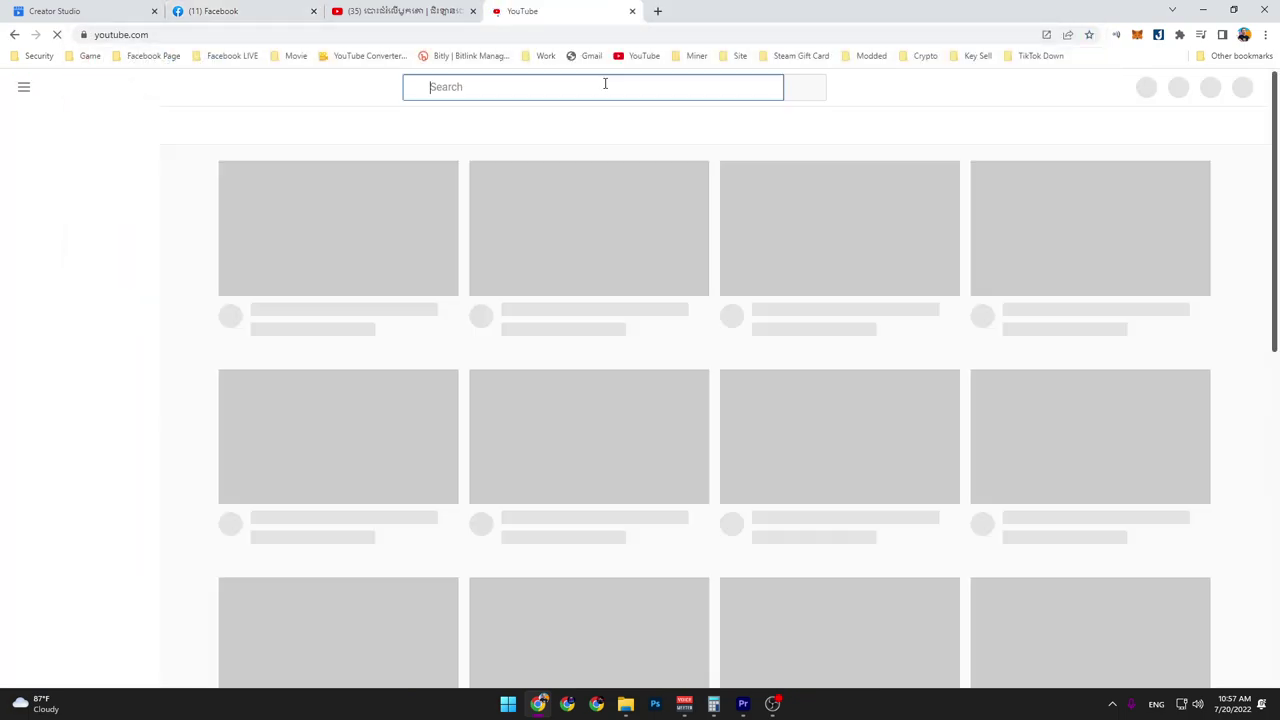
text(a few mo)
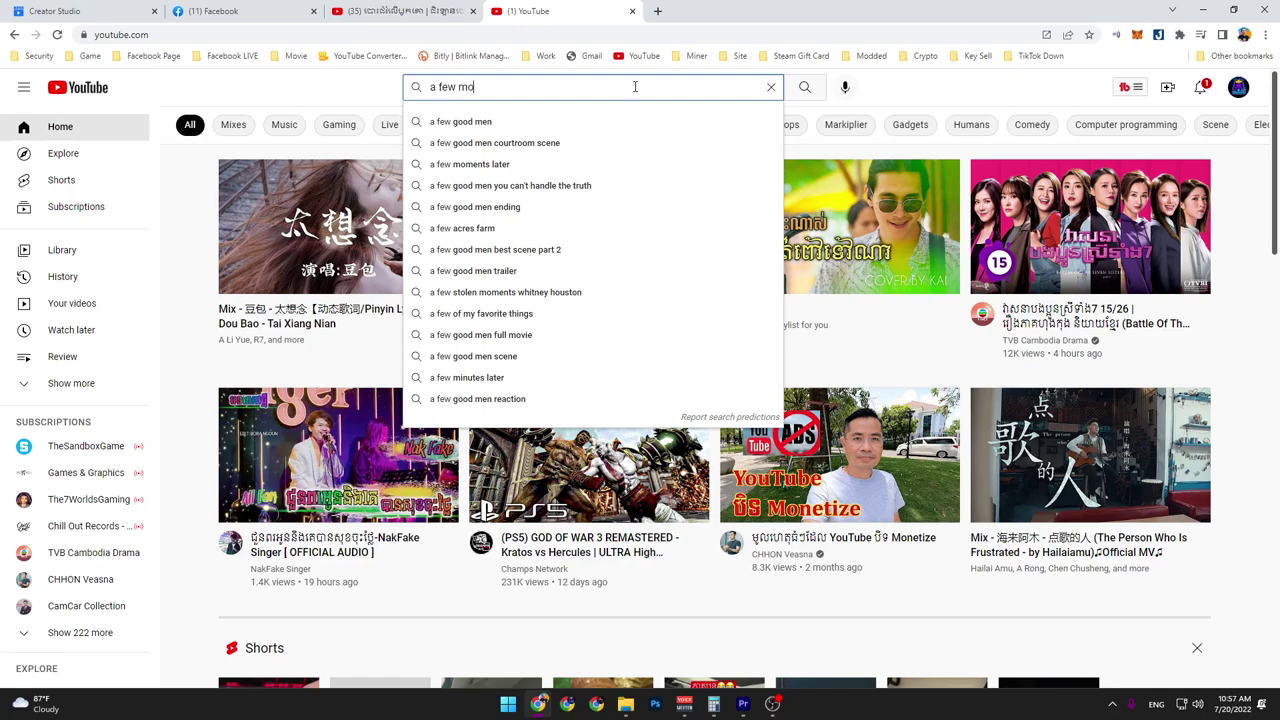
text(ments later  no)
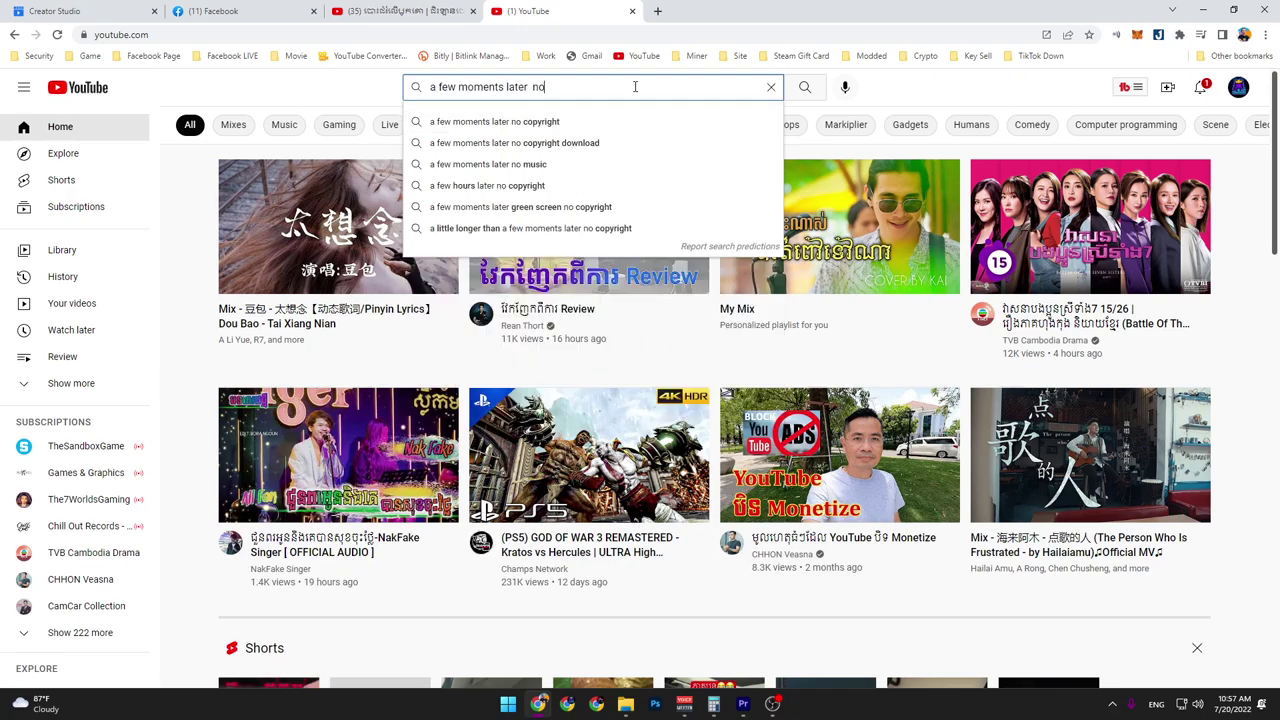
key(Down)
key(Return)
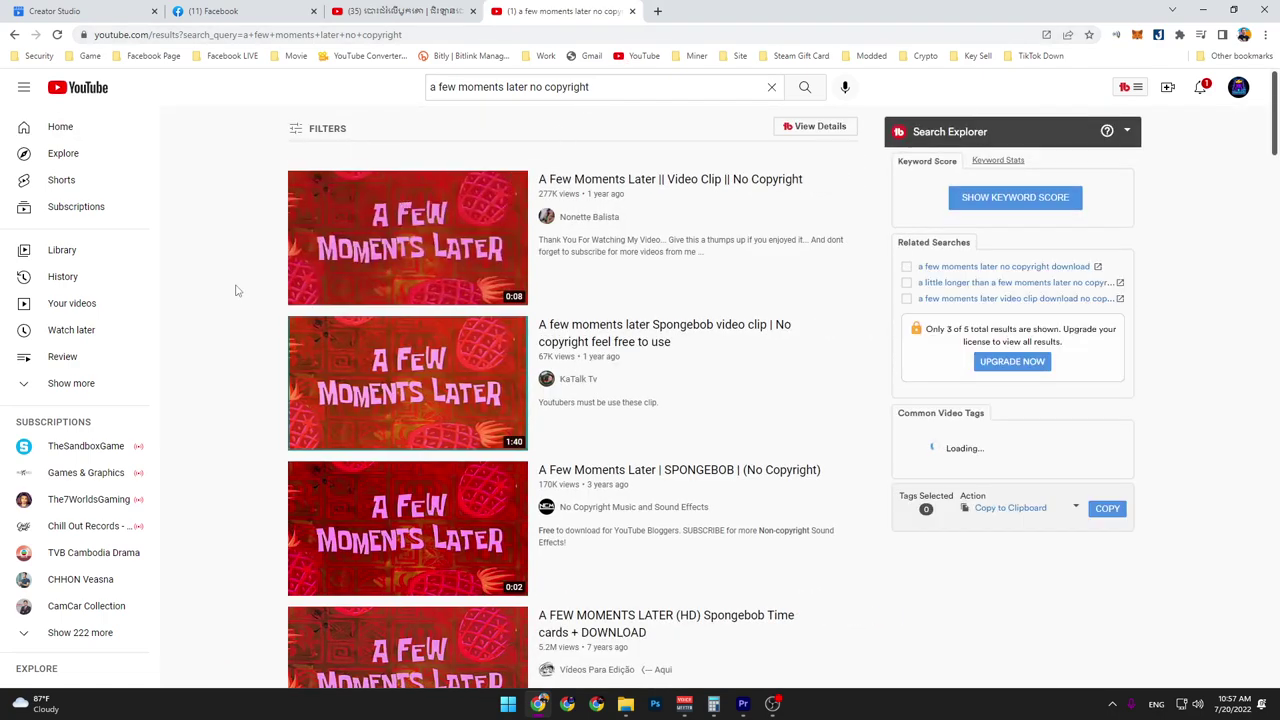
Download the A Few Moments Later clip as a 240p MP4 with IDM
click(420, 270)
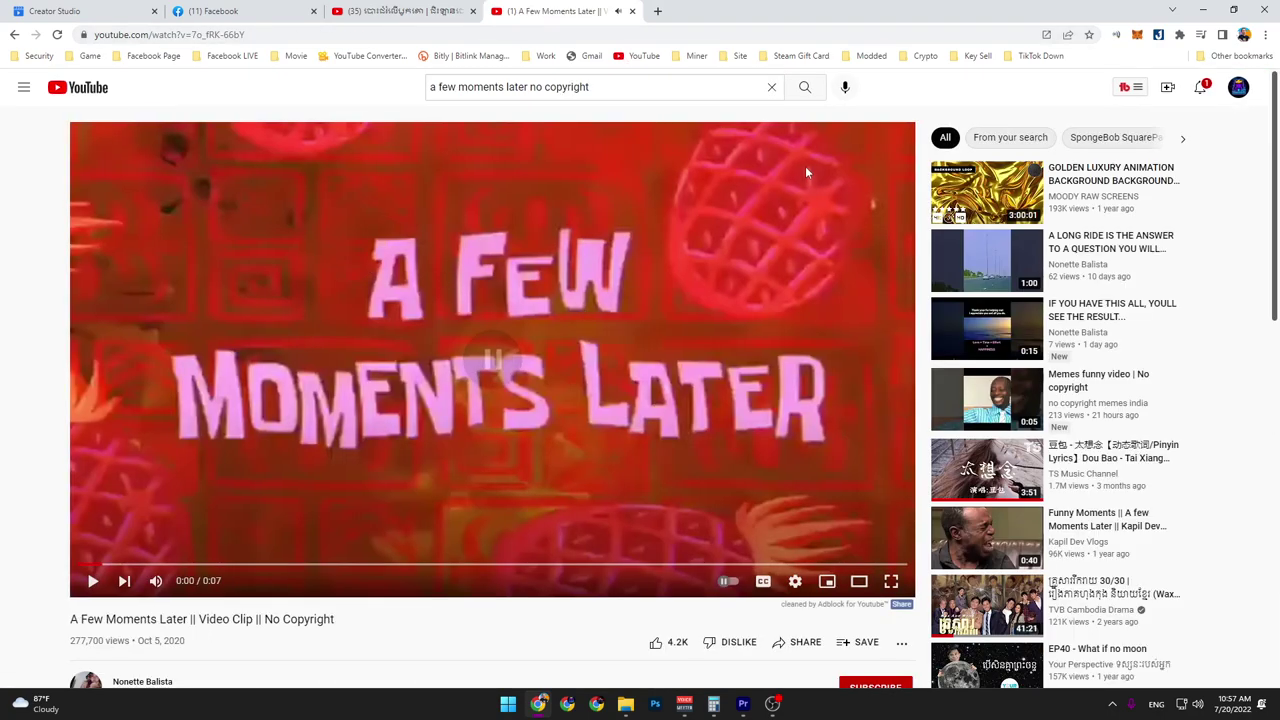
click(835, 123)
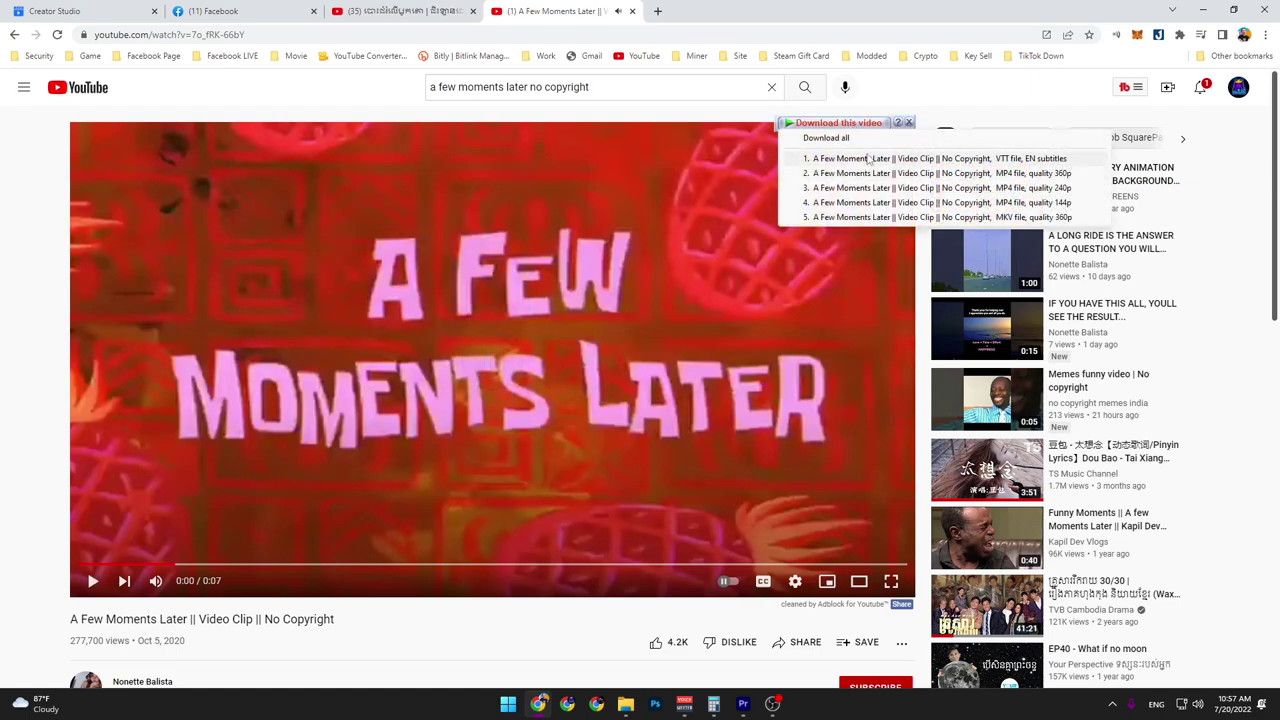
click(868, 188)
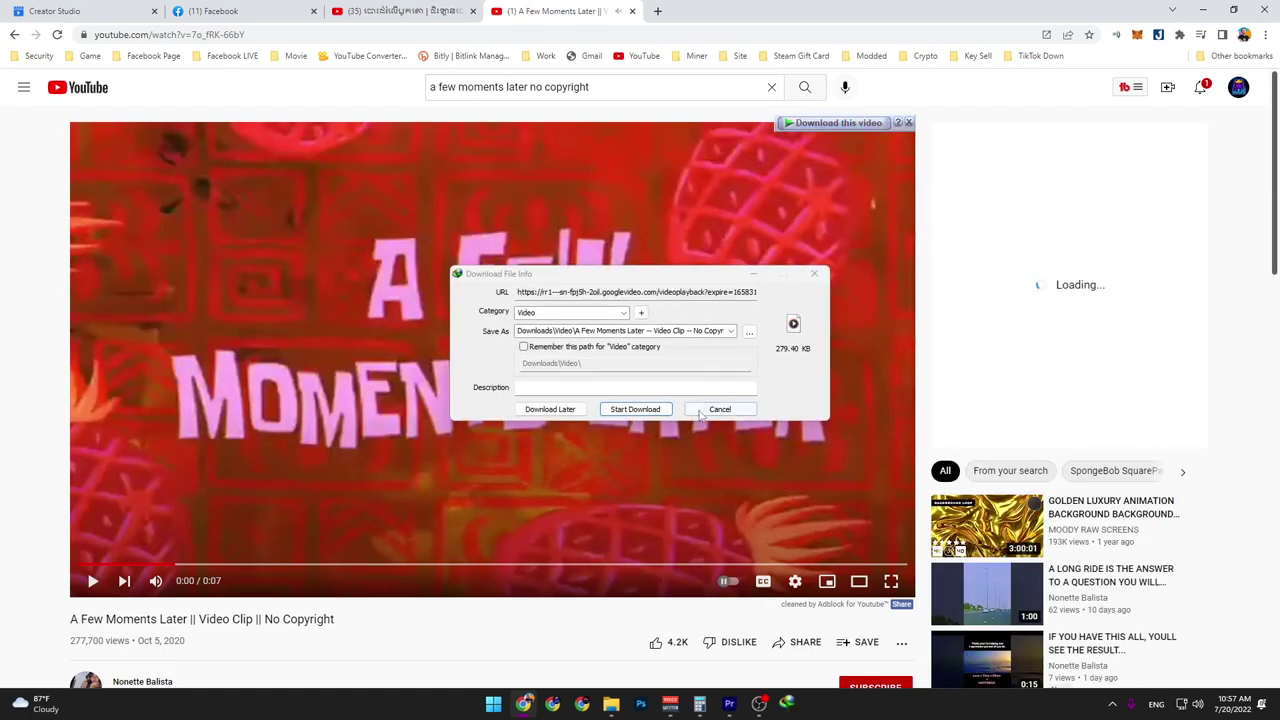
click(637, 415)
Place the downloaded MP4 on track V1 after the early vlog clips
key(alt+Tab)
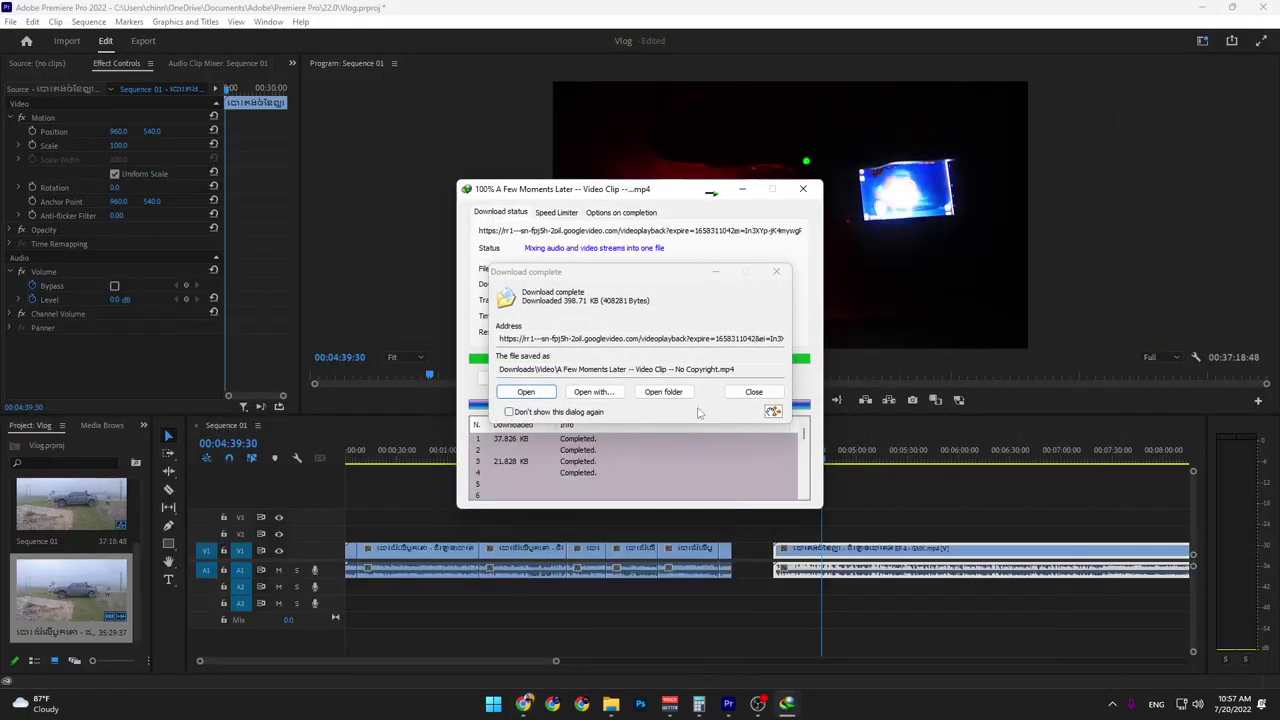
click(677, 393)
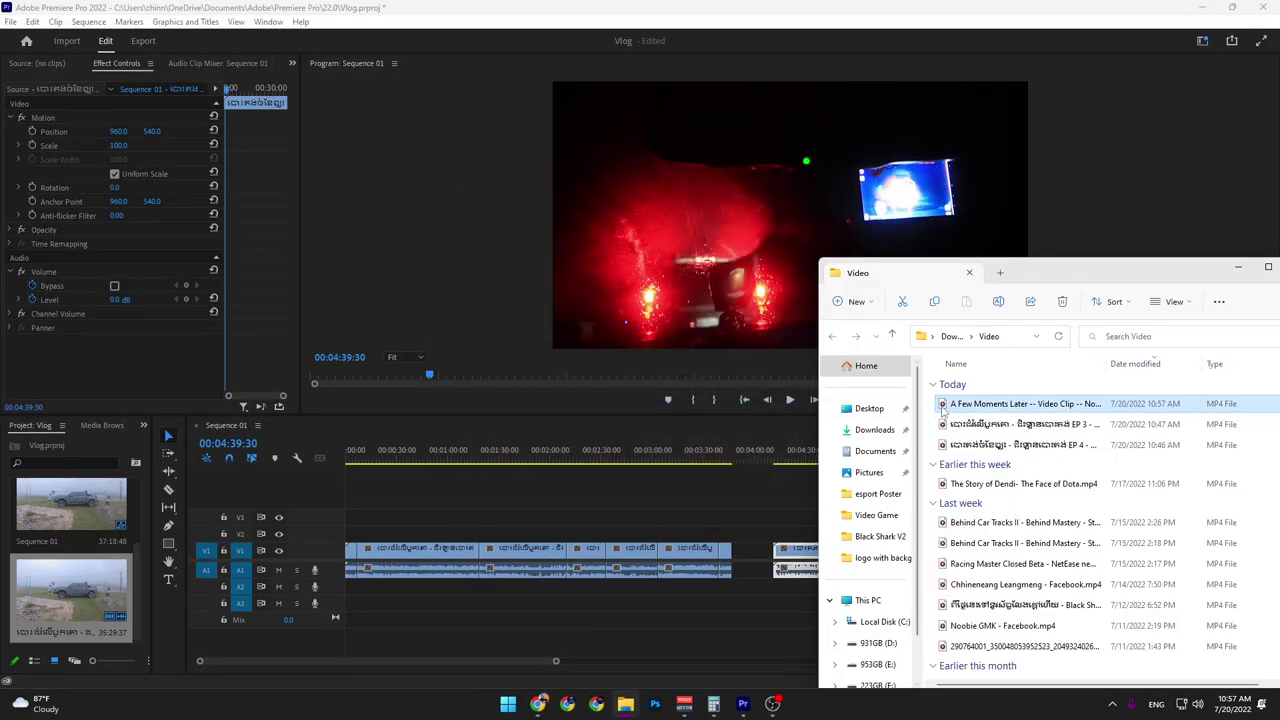
drag(942, 410, 730, 545)
Scale the A Few Moments Later card to 322.9 so it fills the frame
click(731, 452)
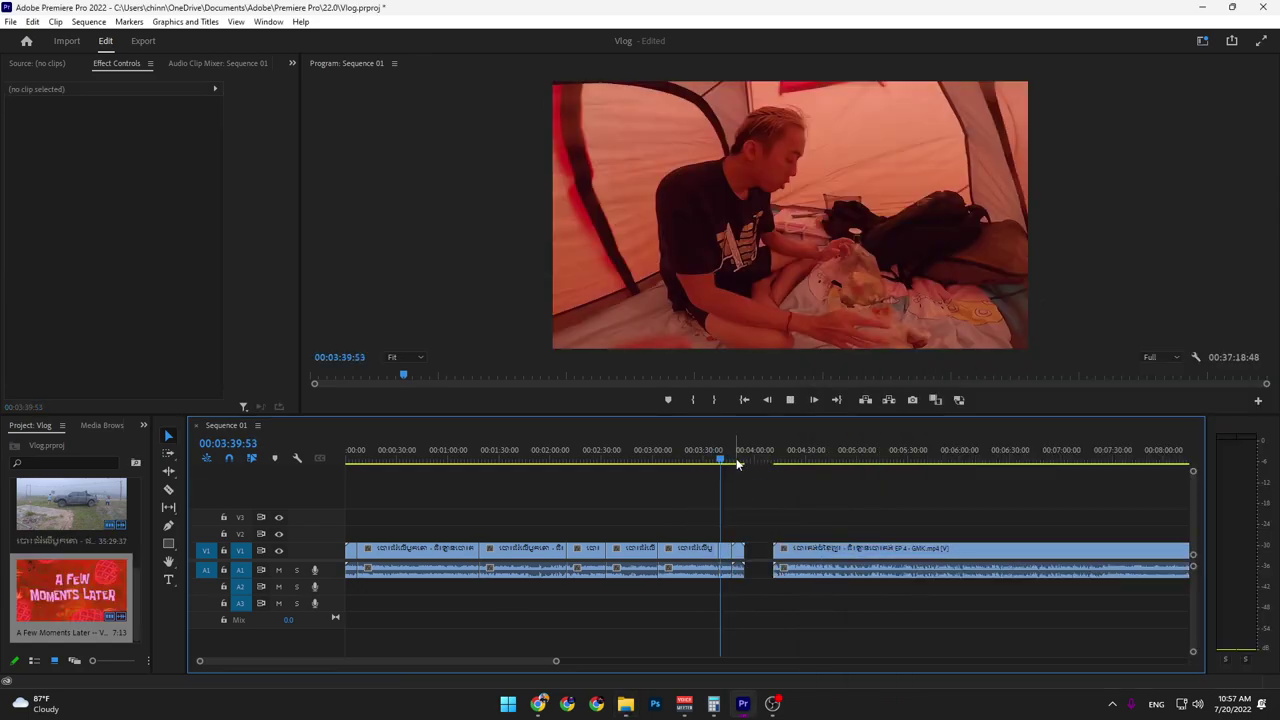
key(space)
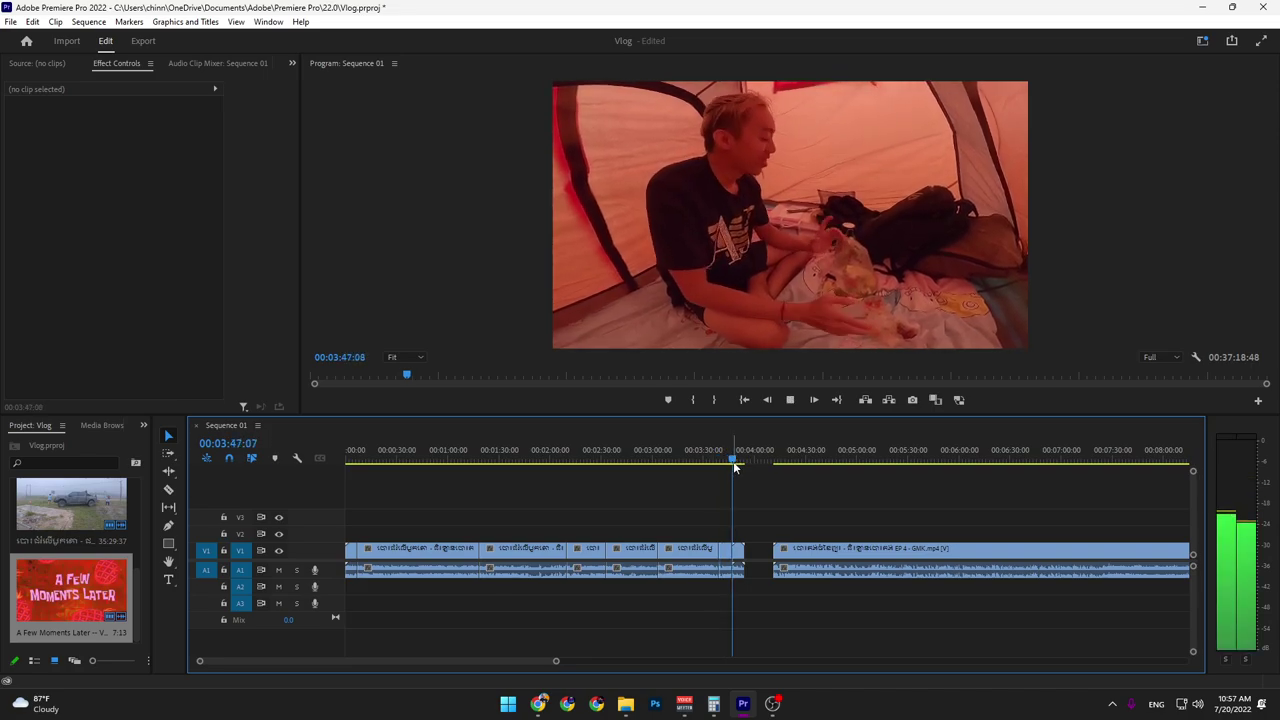
click(752, 243)
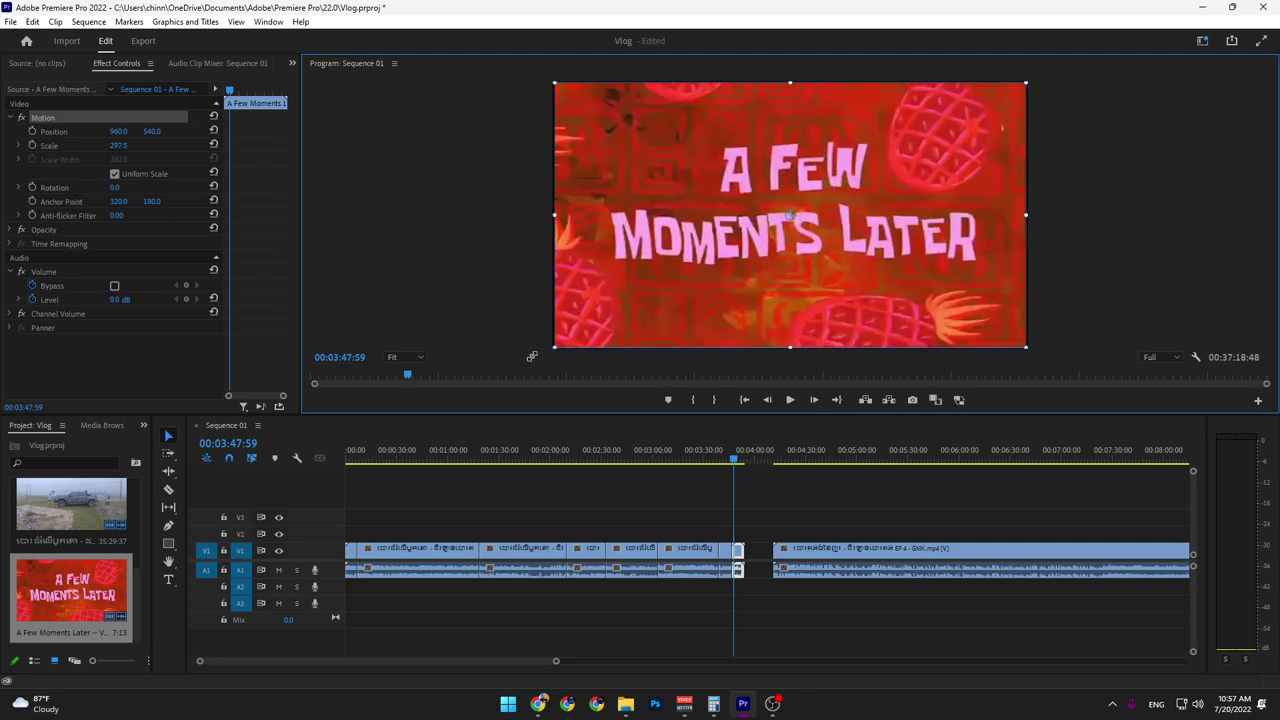
drag(707, 261, 531, 359)
key(space)
Cut the vlog clip at the rainy-road shot (7:29:44), delete the earlier footage and close the gap
scroll(797, 533, right, 3)
scroll(767, 545, right, 2)
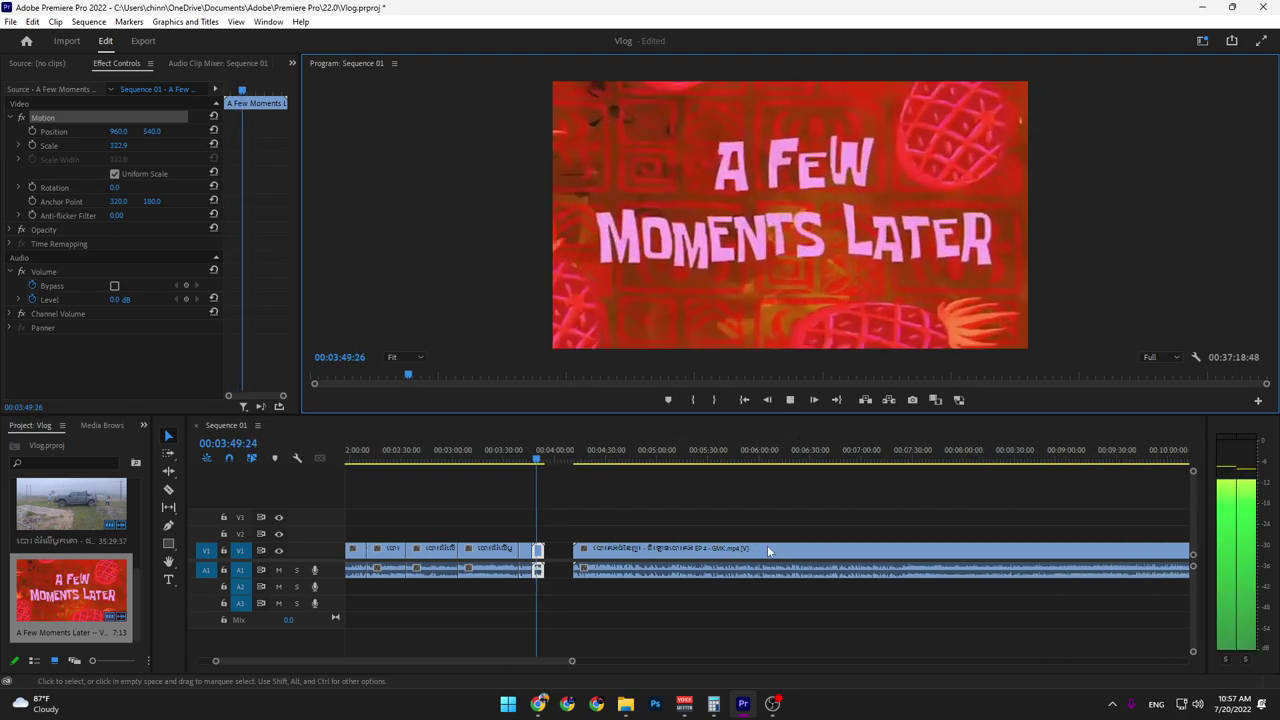
click(950, 462)
scroll(803, 523, down, 3)
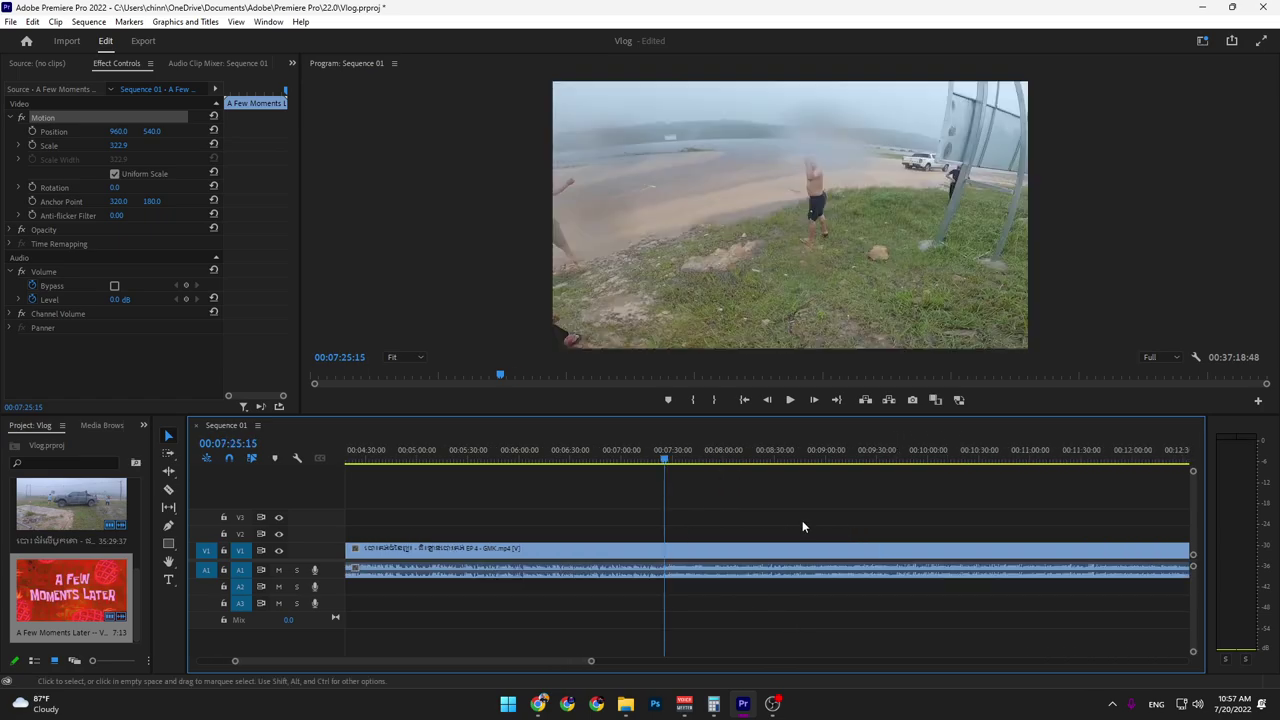
drag(683, 455, 724, 475)
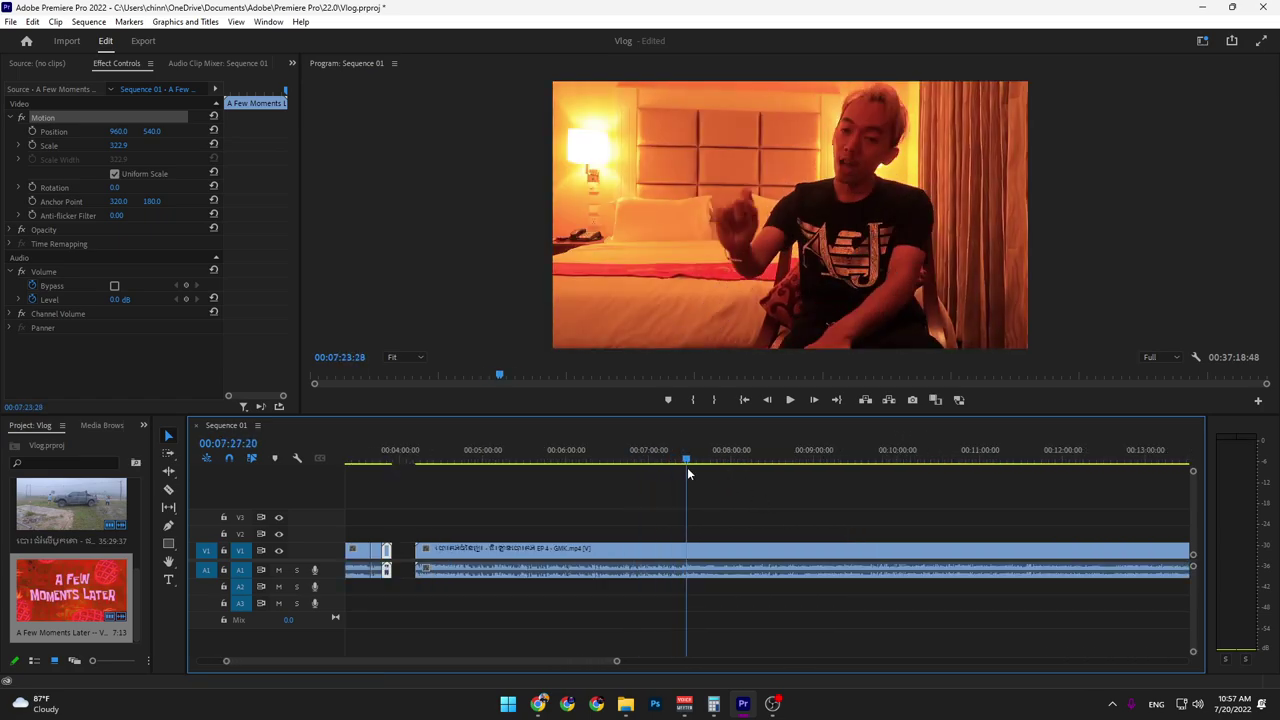
key(space)
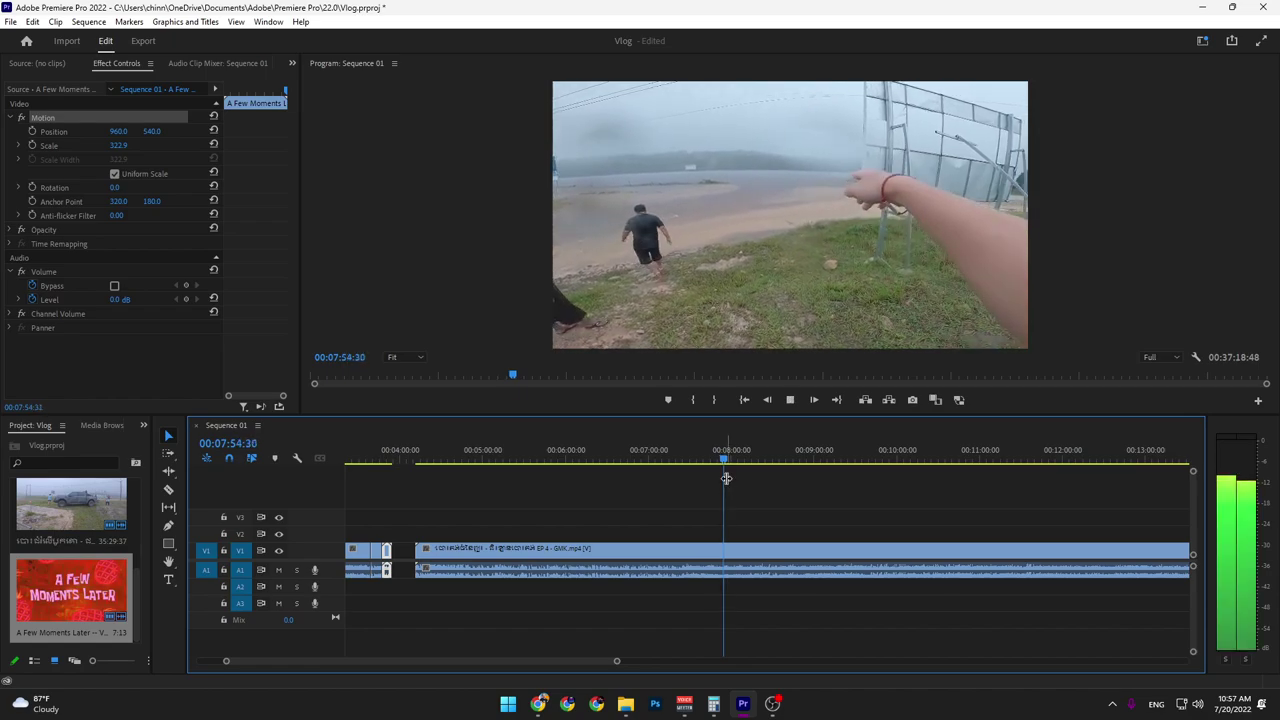
click(700, 459)
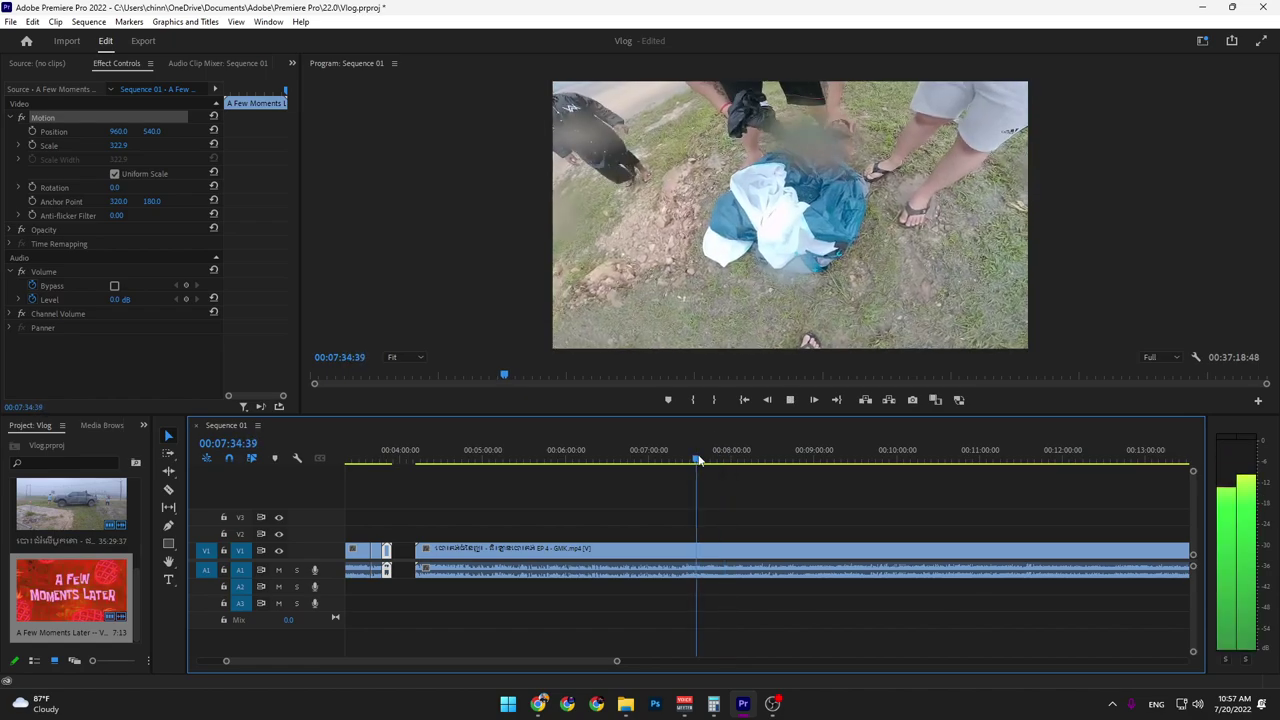
drag(680, 457, 691, 452)
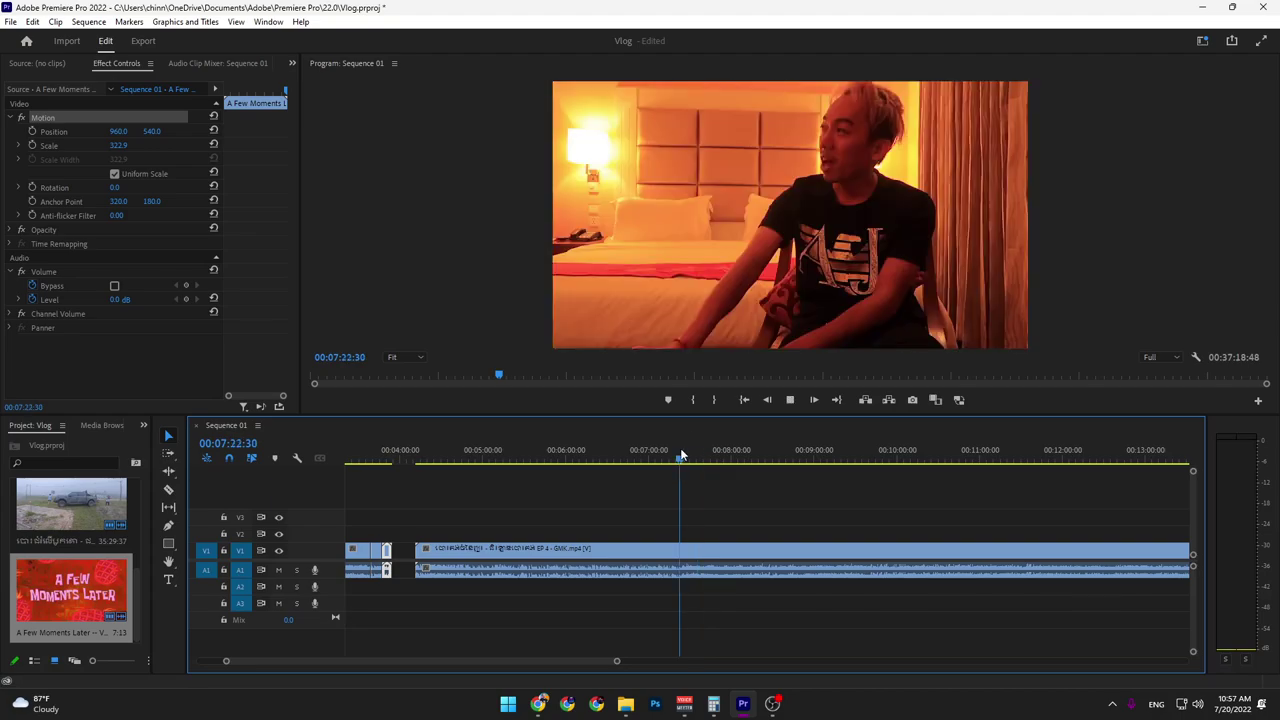
key(v)
click(686, 550)
key(Delete)
drag(703, 548, 420, 567)
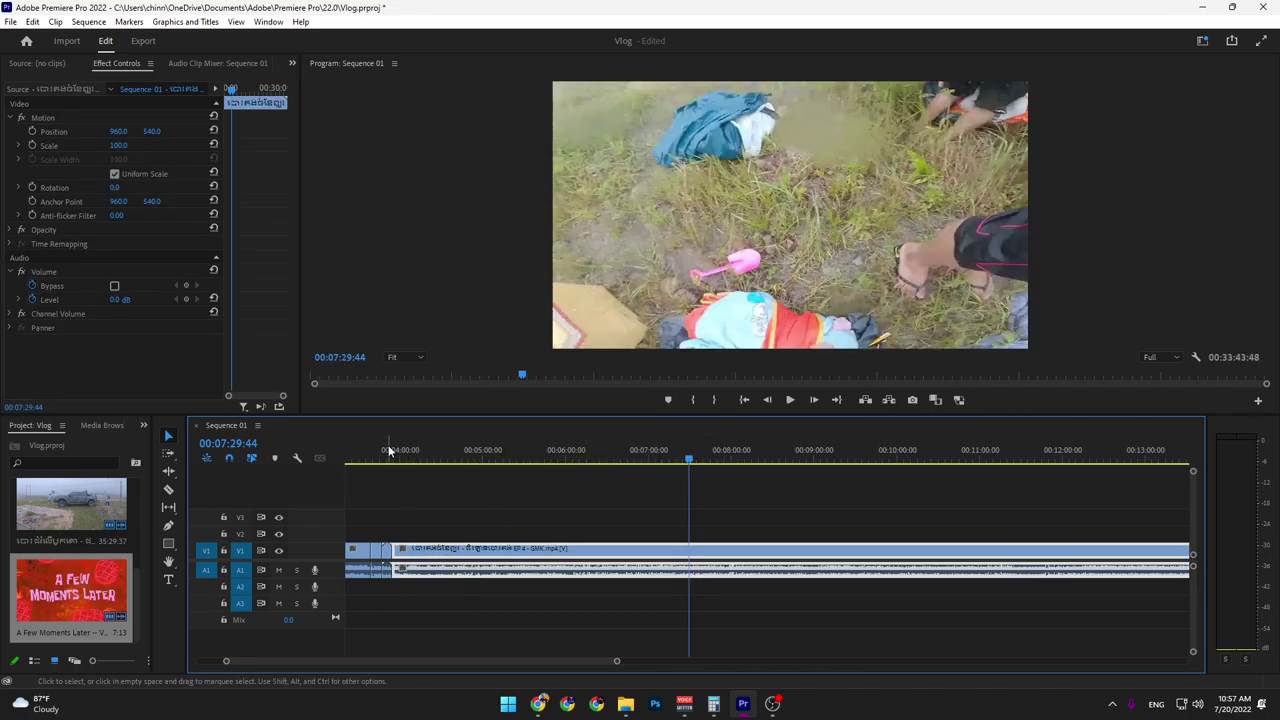
Review the new join and park the playhead on the A Few Moments Later frame near 3:49:58
click(388, 452)
key(space)
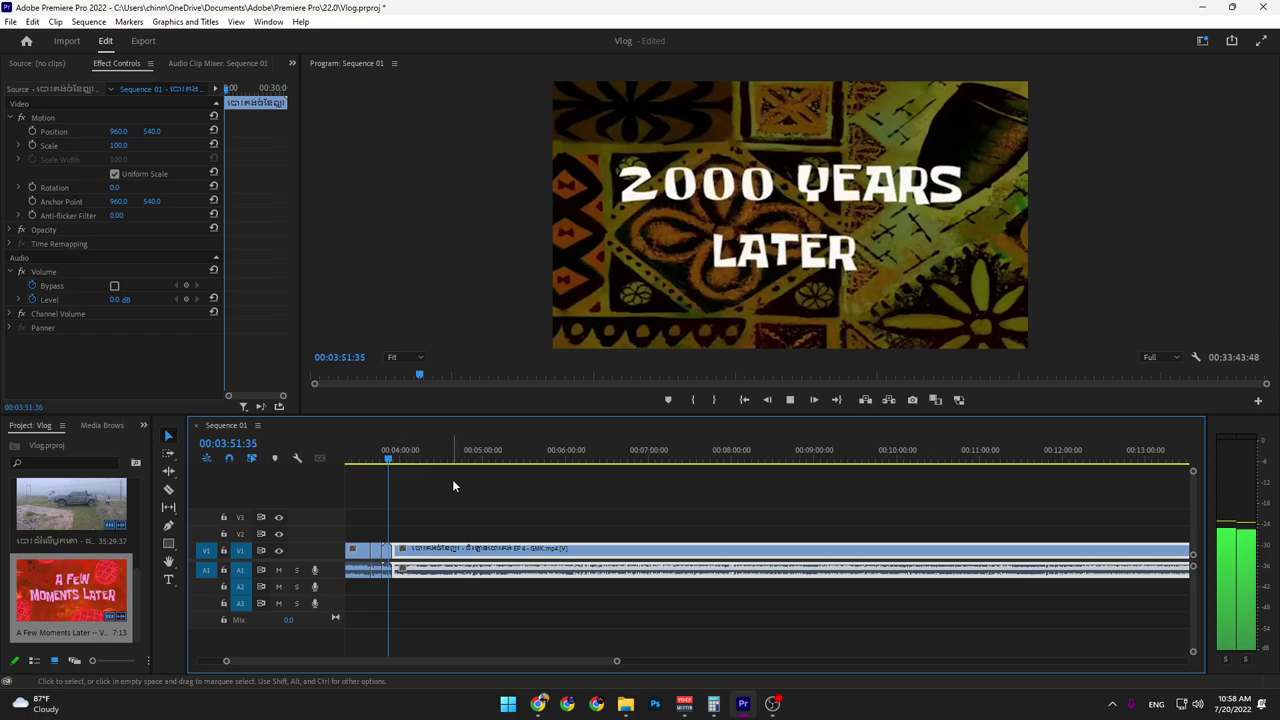
scroll(453, 479, up, 5)
alt+scroll(741, 520, up, 3)
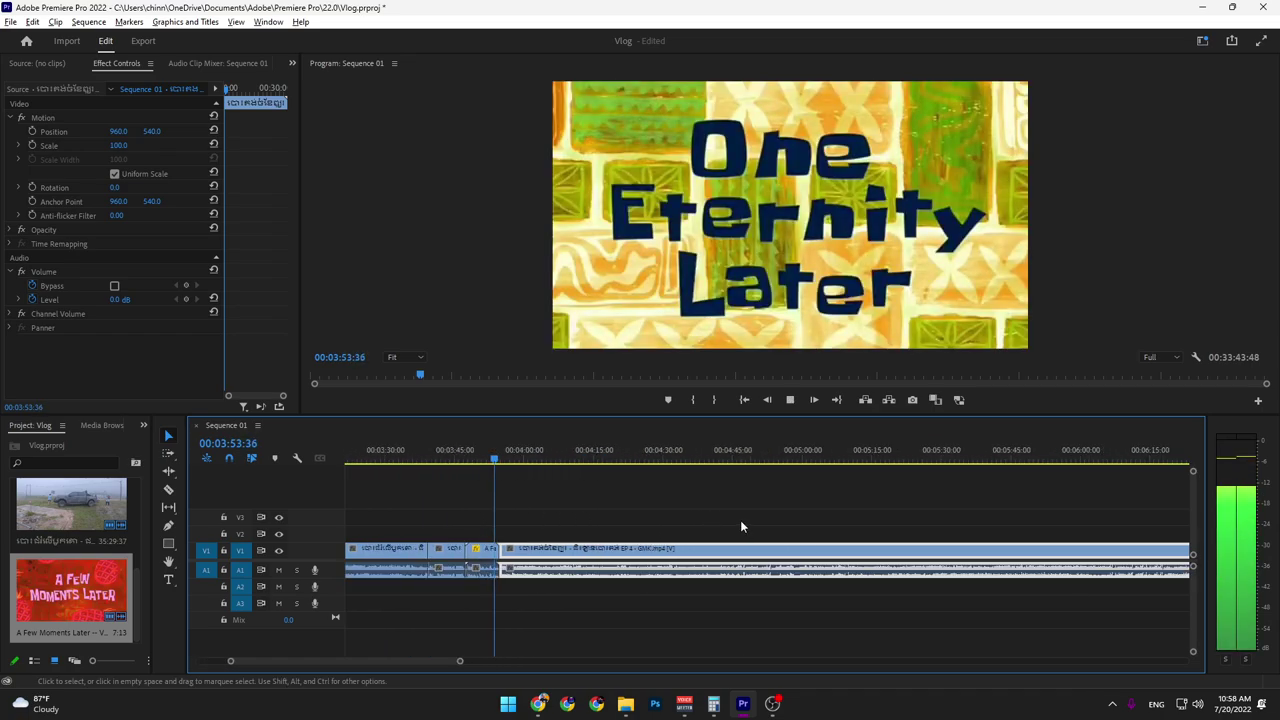
scroll(586, 497, up, 3)
click(686, 452)
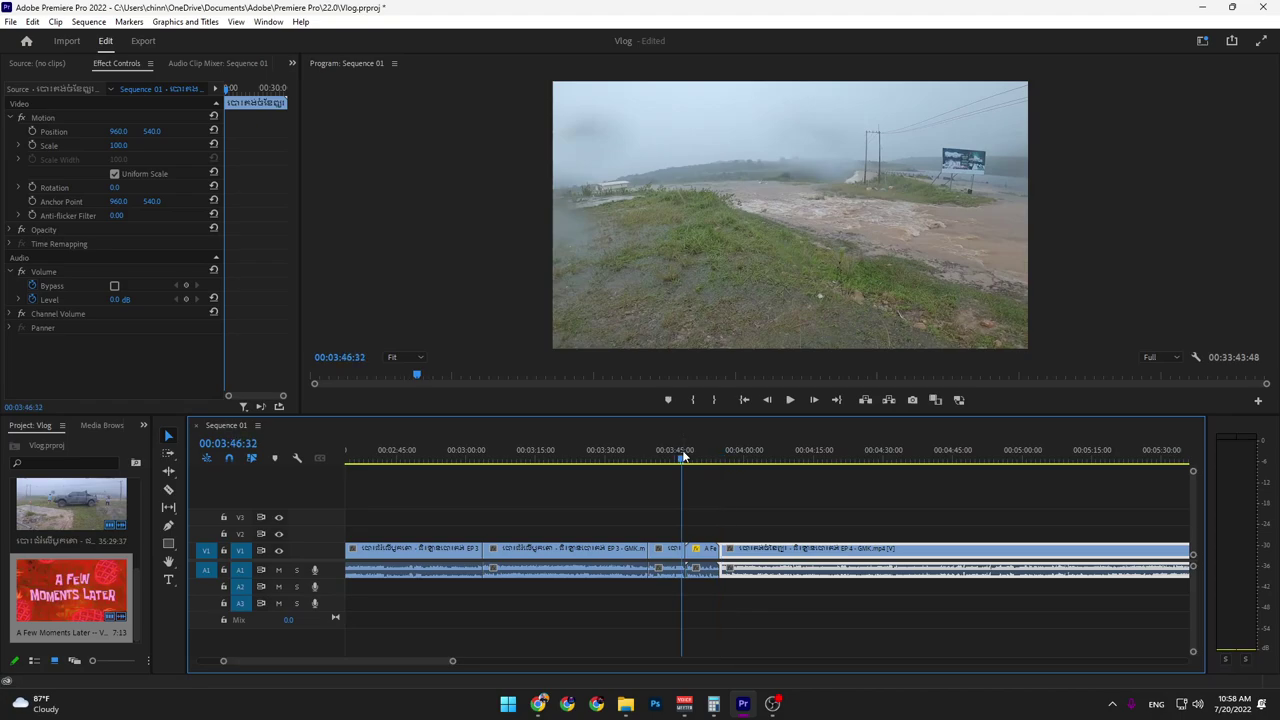
scroll(730, 526, up, 2)
scroll(790, 528, up, 2)
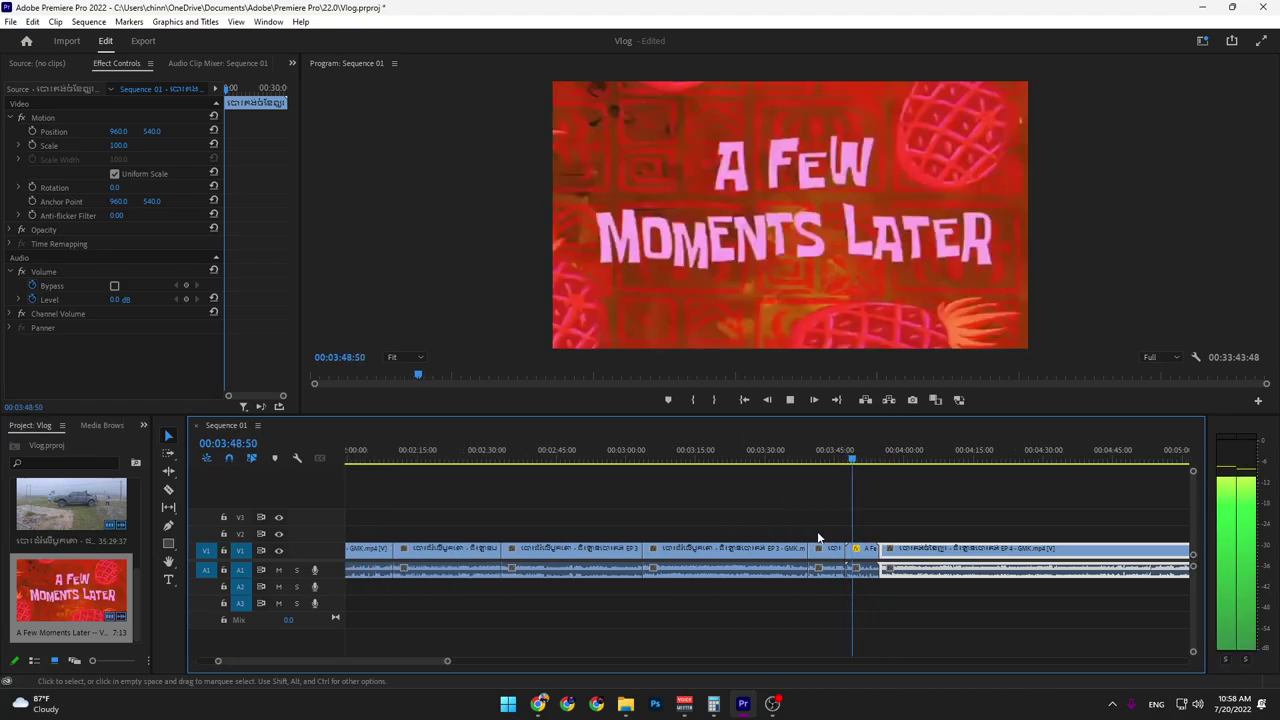
alt+scroll(866, 526, up, 3)
key(space)
click(820, 455)
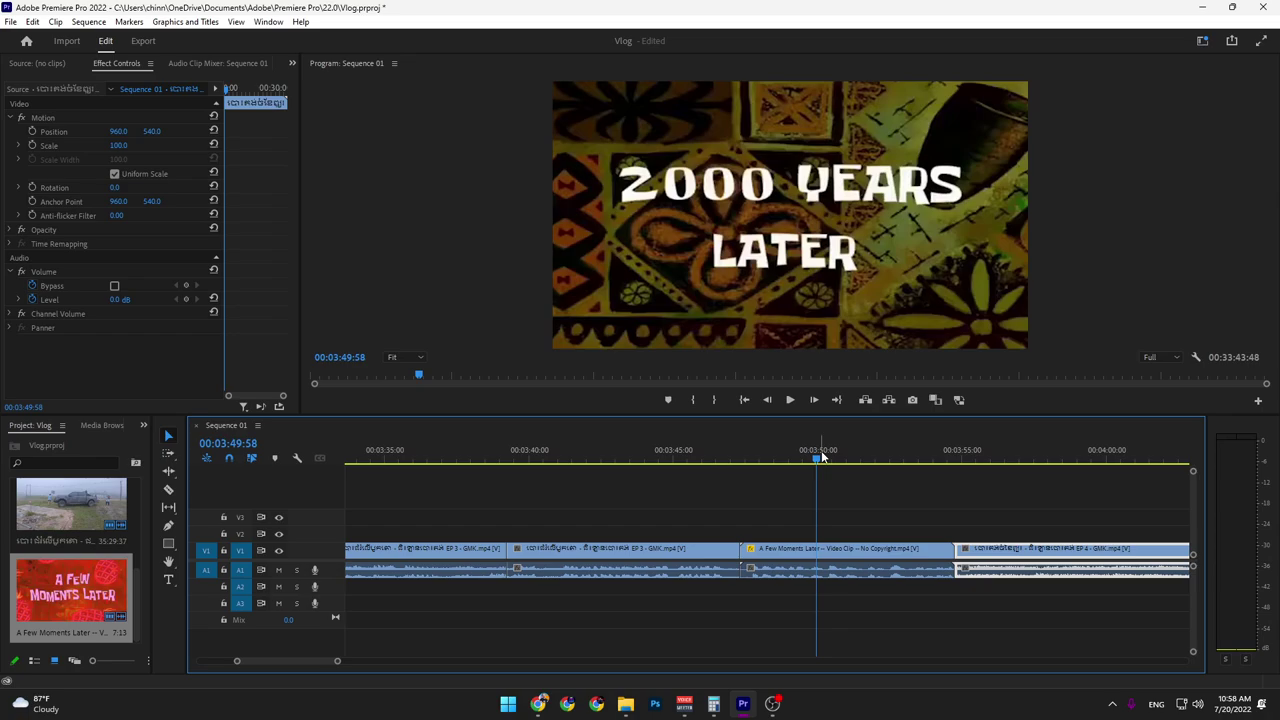
drag(810, 462, 808, 464)
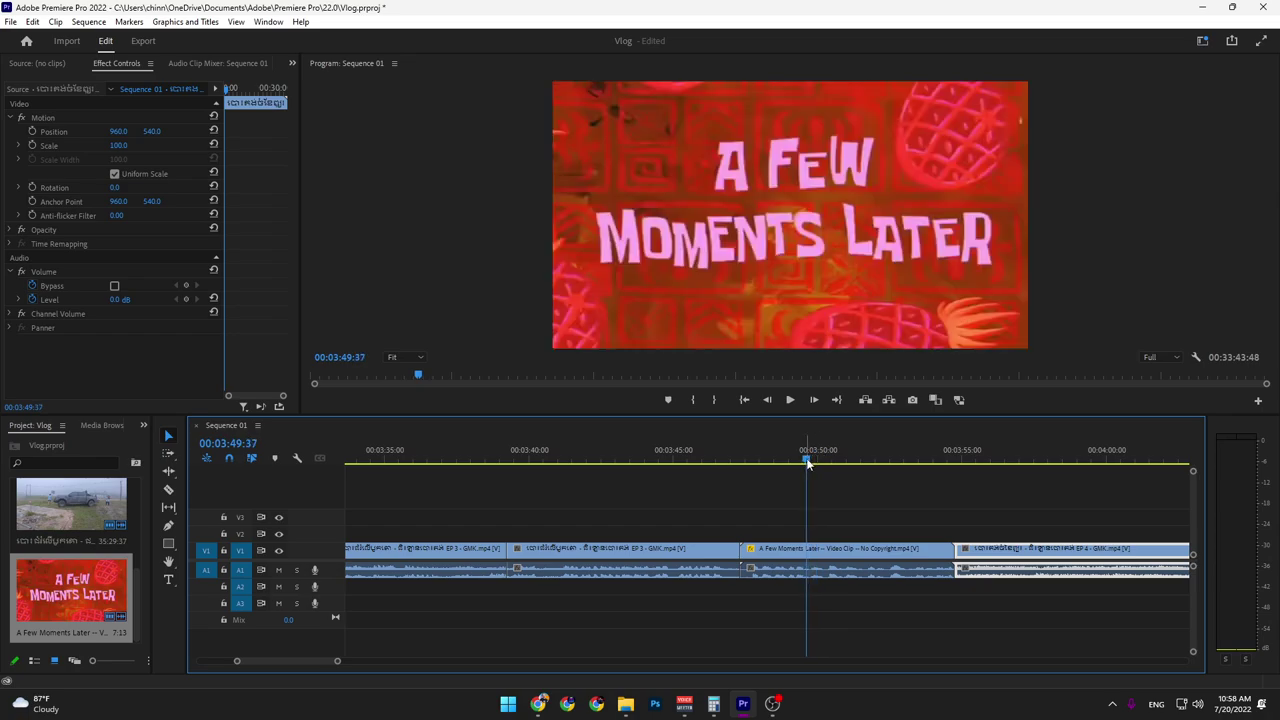
Delete the piece after the card, butt EP4 against it, and replay from about 3:45
click(840, 550)
key(Delete)
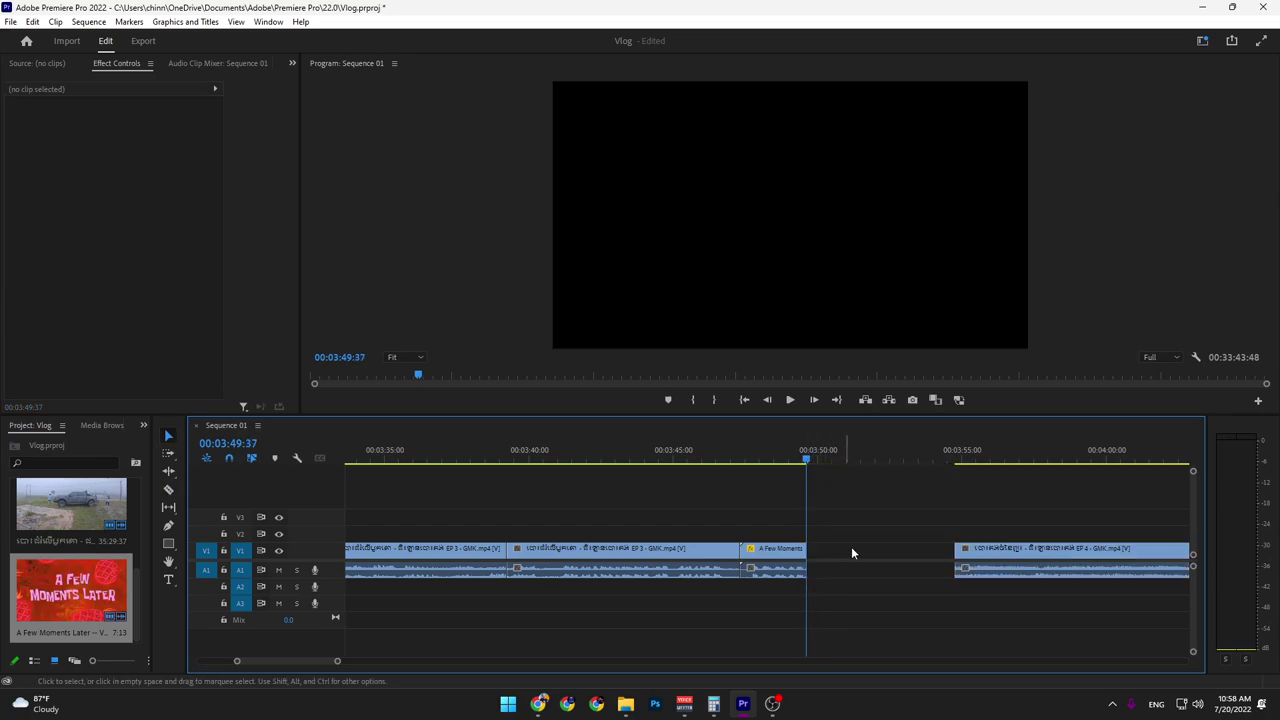
drag(987, 555, 840, 555)
click(723, 462)
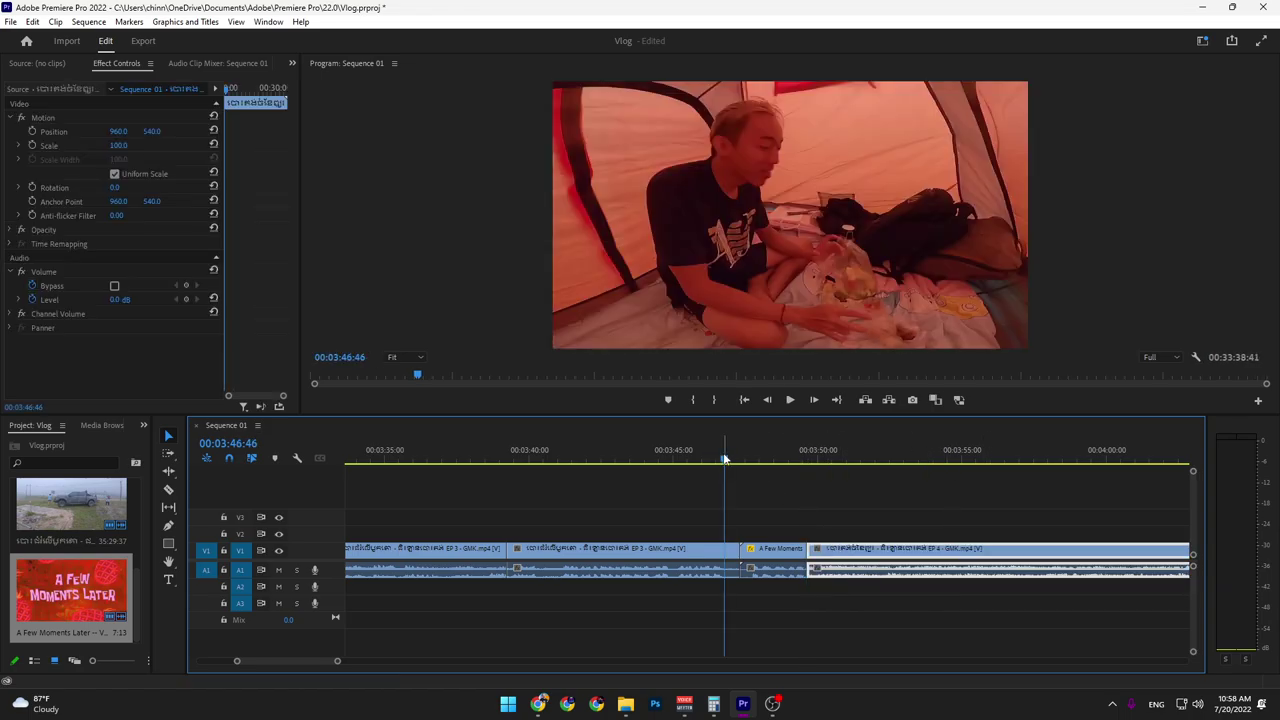
key(space)
click(700, 463)
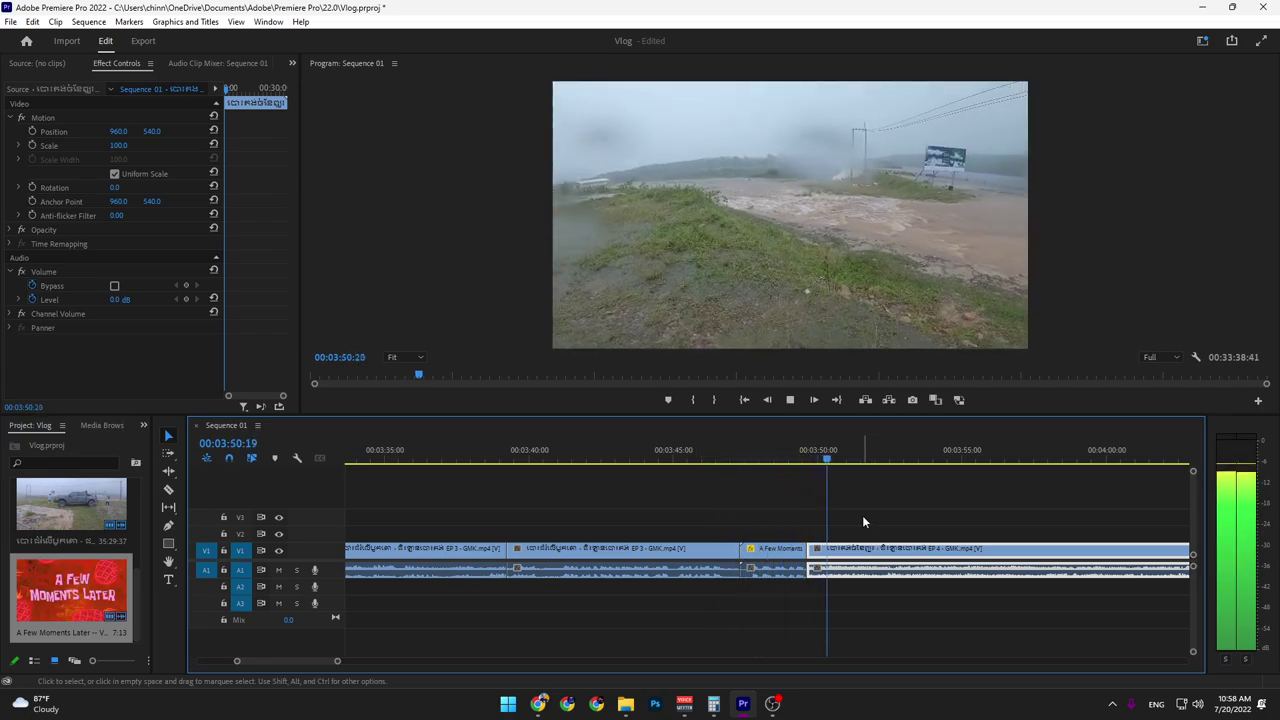
Split the EP4 clip at 4:07:35 with Ctrl+K
scroll(862, 515, down, 2)
scroll(774, 513, down, 2)
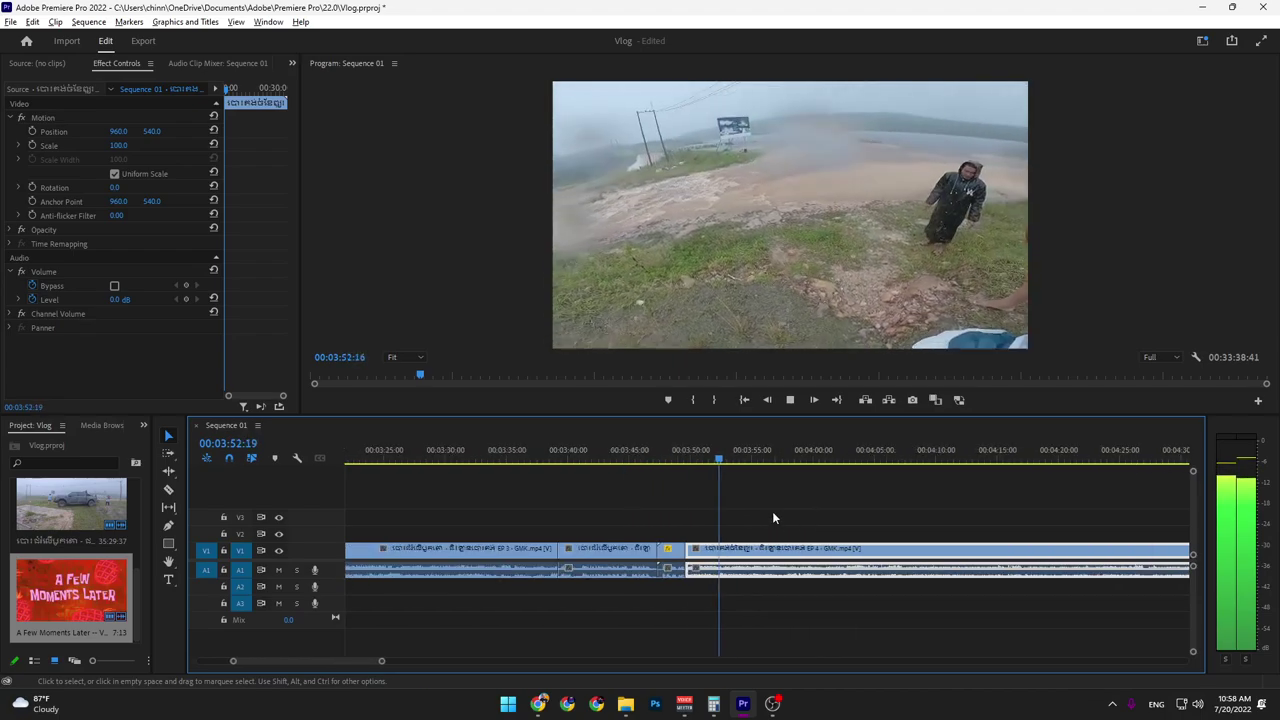
drag(634, 458, 769, 456)
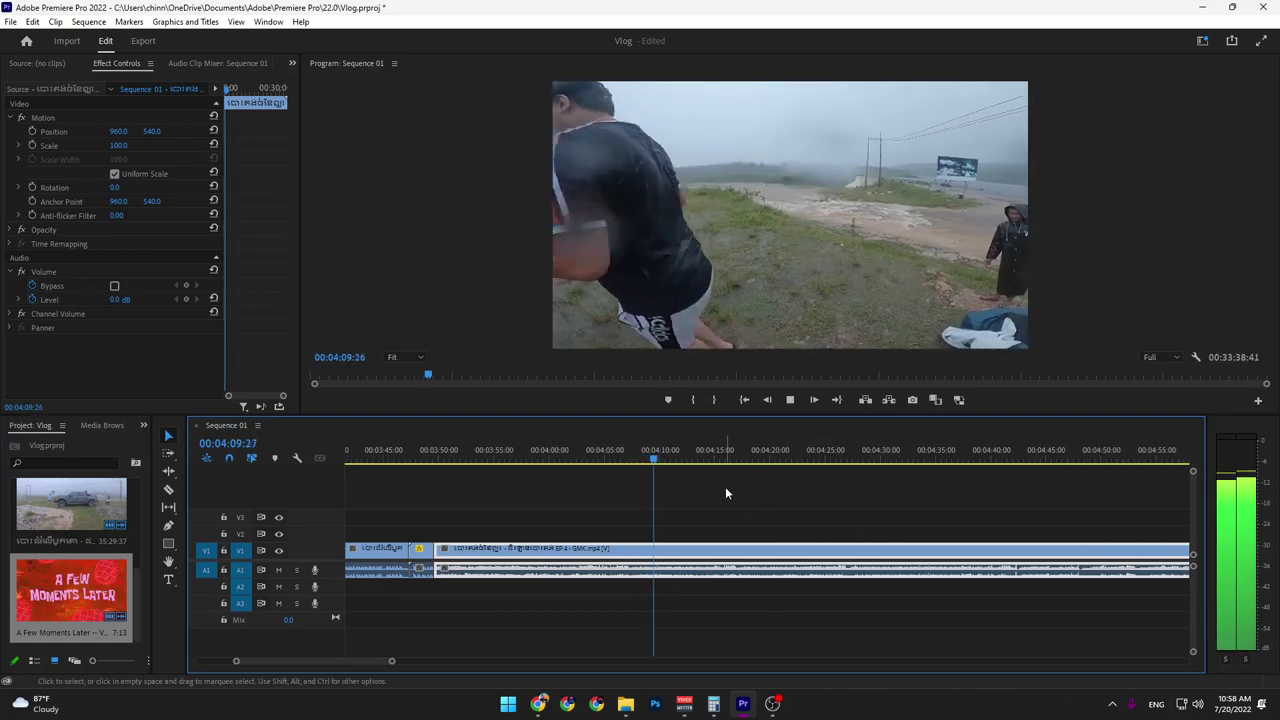
scroll(740, 488, down, 2)
click(720, 461)
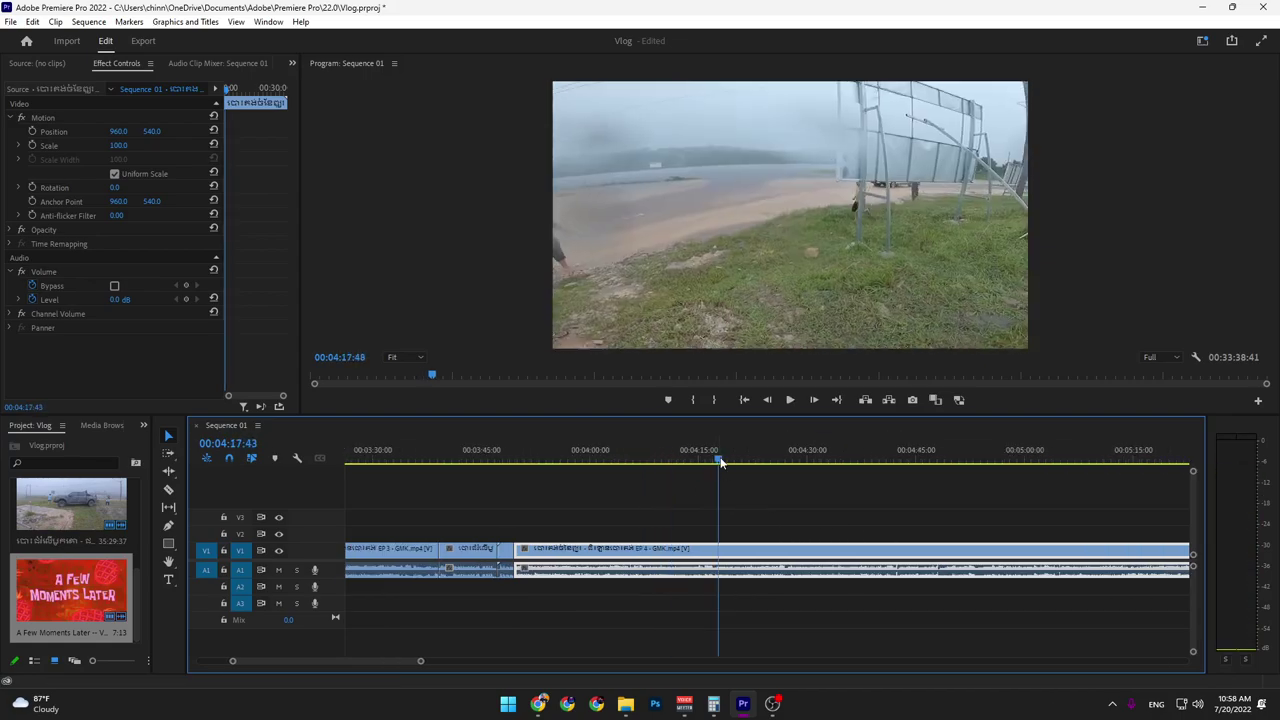
drag(788, 458, 880, 458)
key(space)
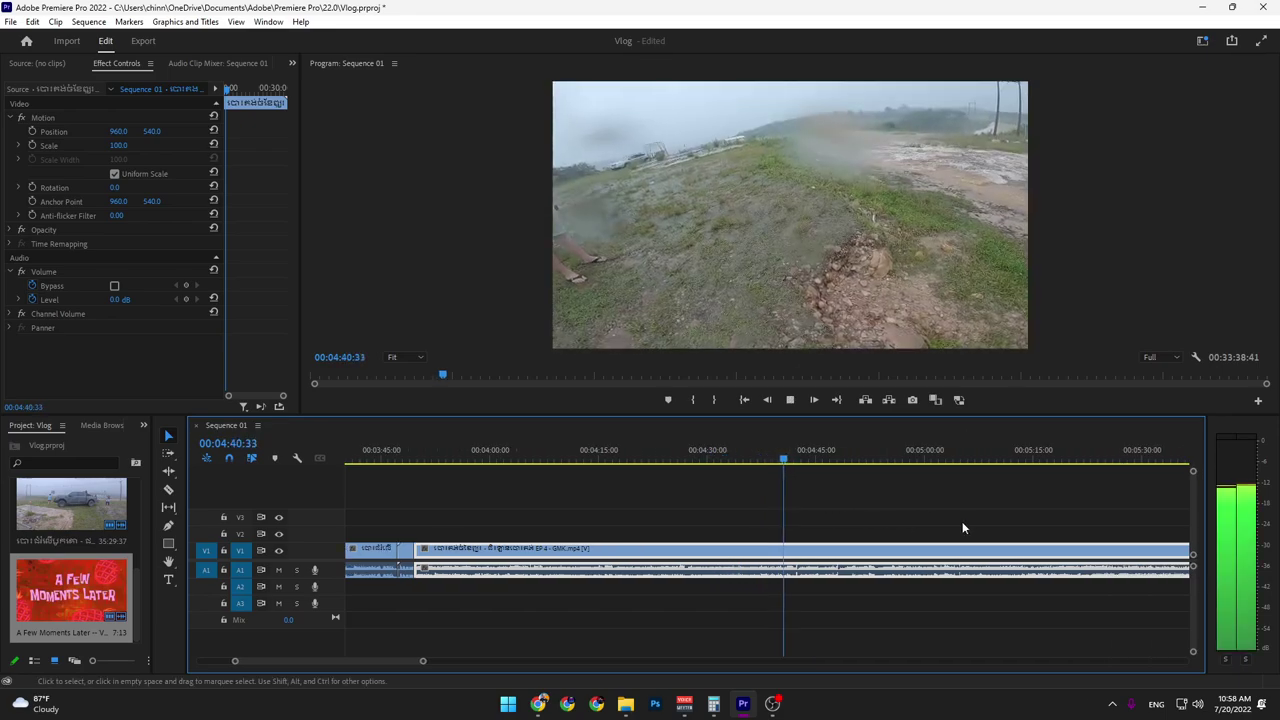
scroll(787, 507, down, 2)
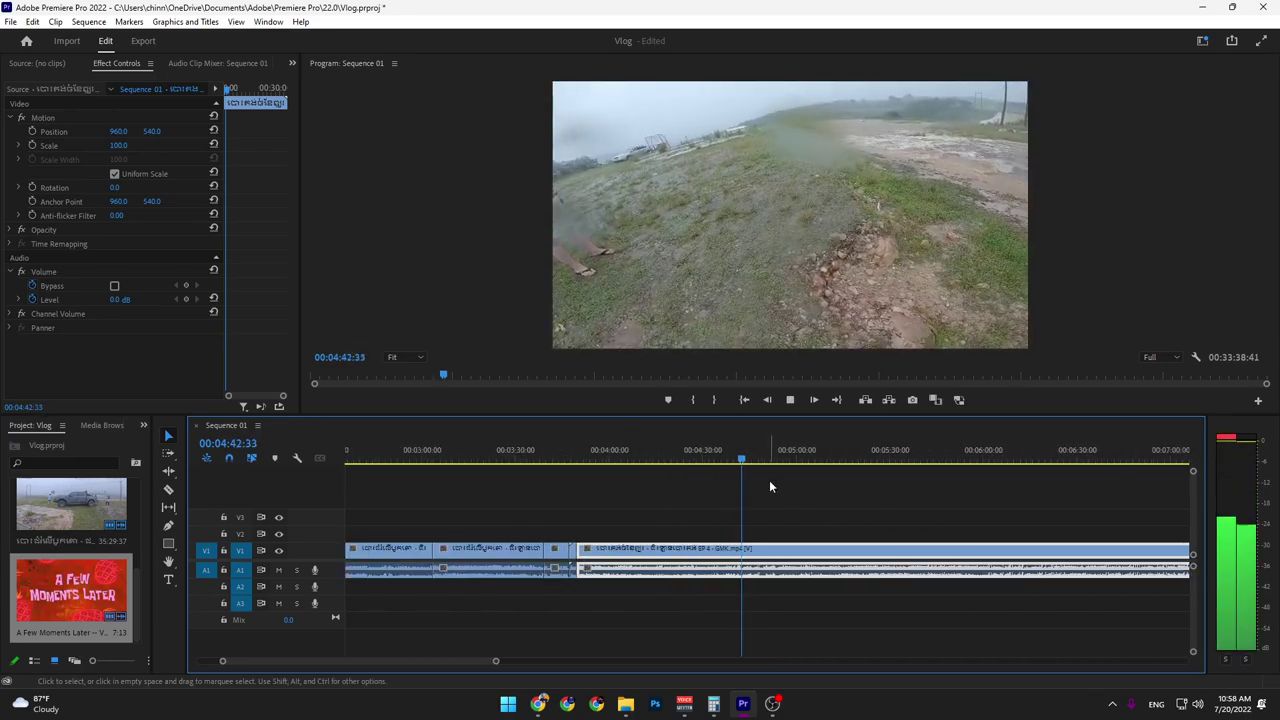
scroll(660, 476, down, 1)
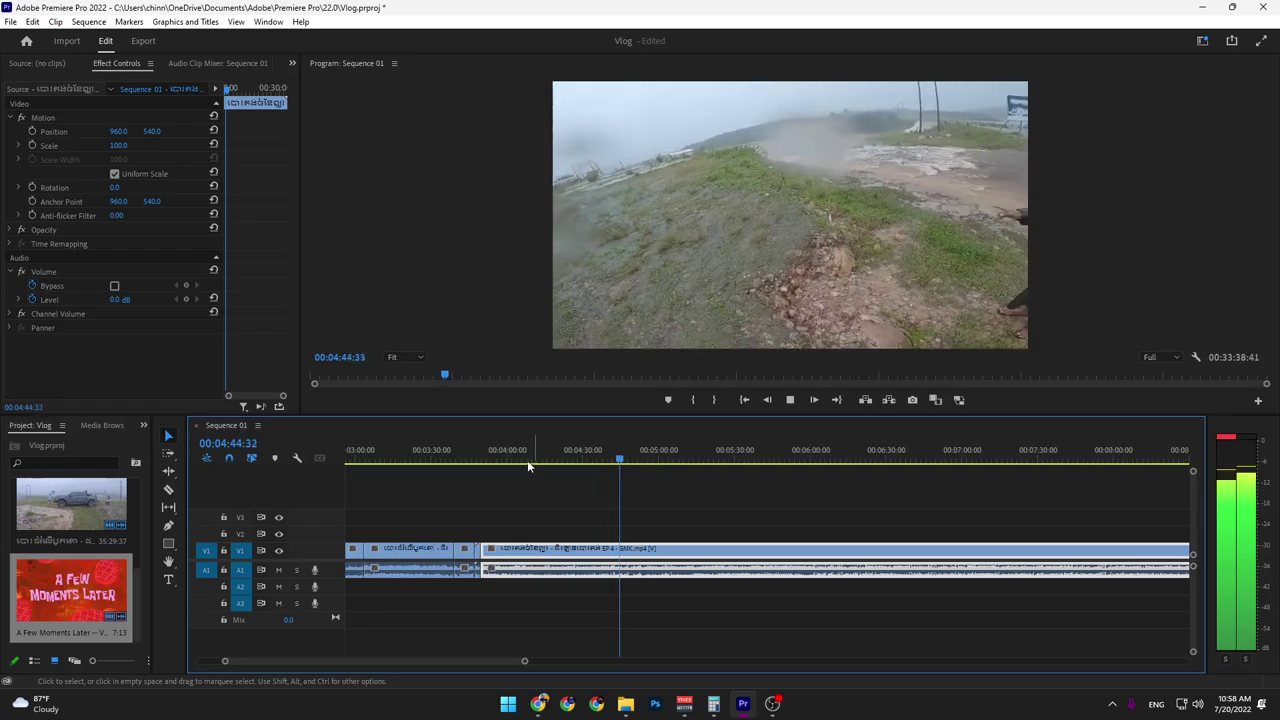
click(521, 458)
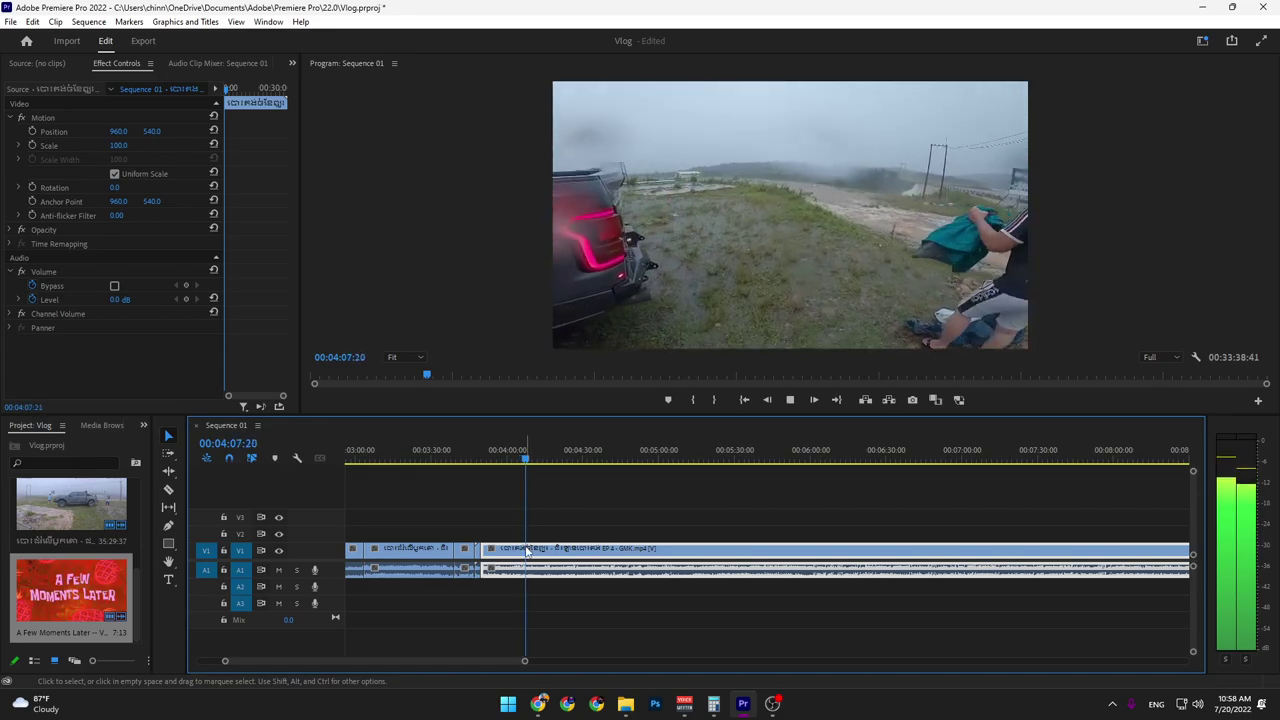
key(space)
key(ctrl+k)
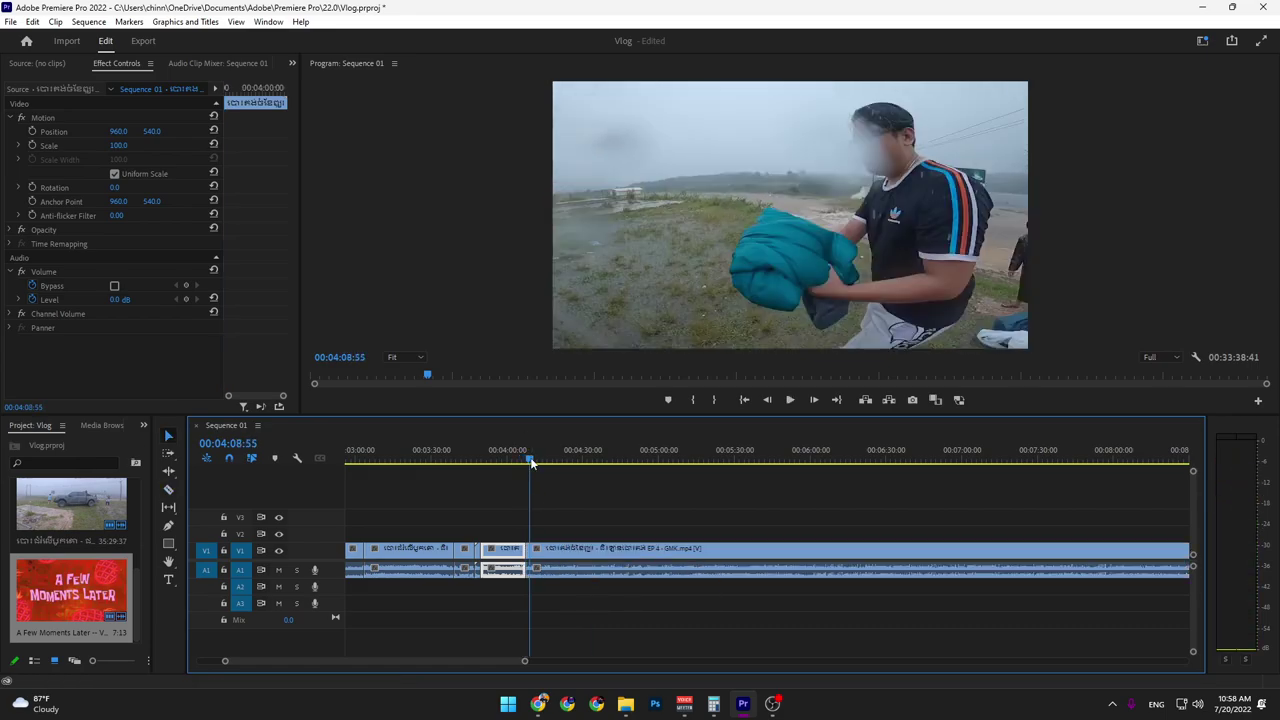
Preview the EP4 footage after 4:07 to find where the unwanted section ends, near 5:17
drag(532, 462, 1017, 483)
key(space)
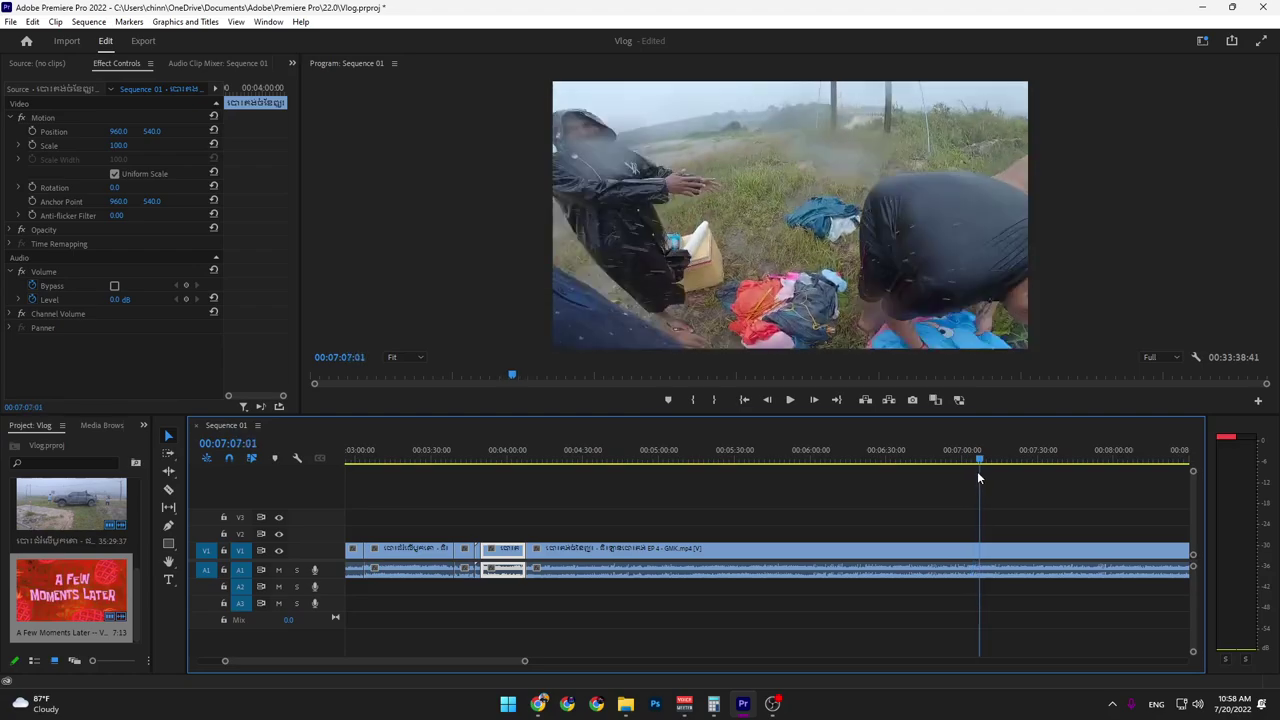
scroll(1020, 500, down, 2)
scroll(1025, 528, down, 4)
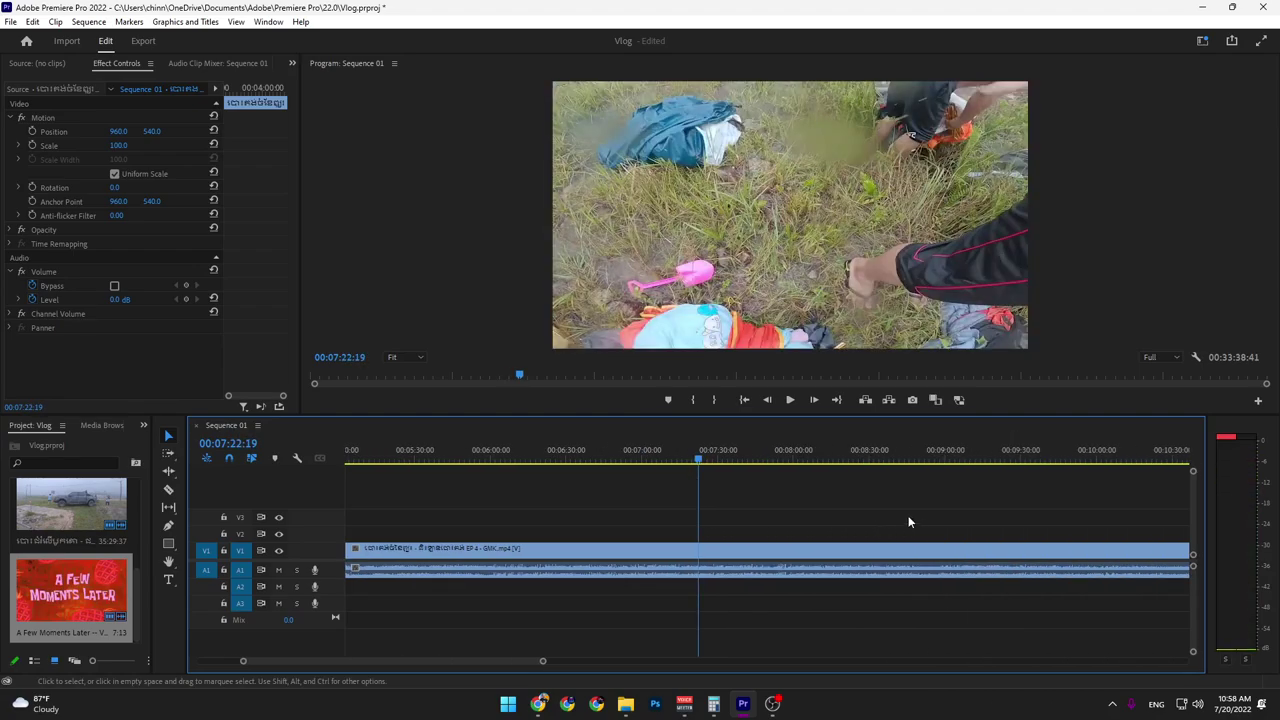
drag(698, 460, 1047, 475)
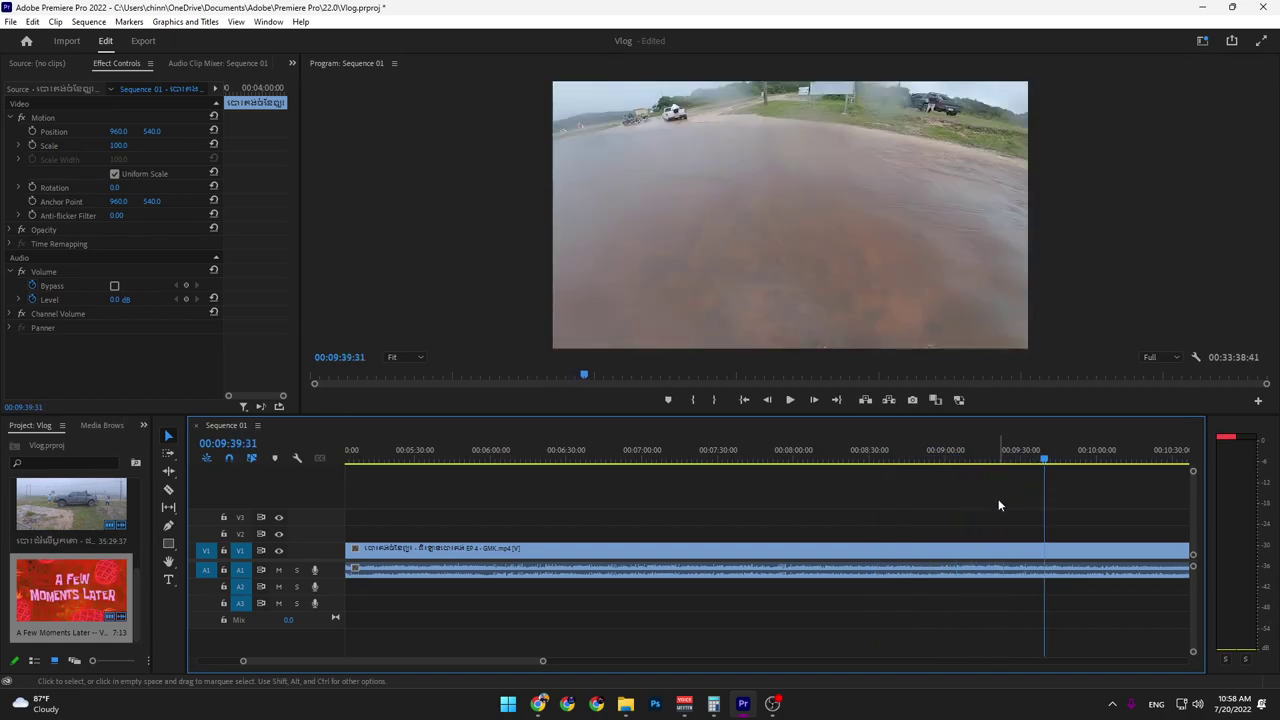
scroll(990, 510, down, 2)
key(space)
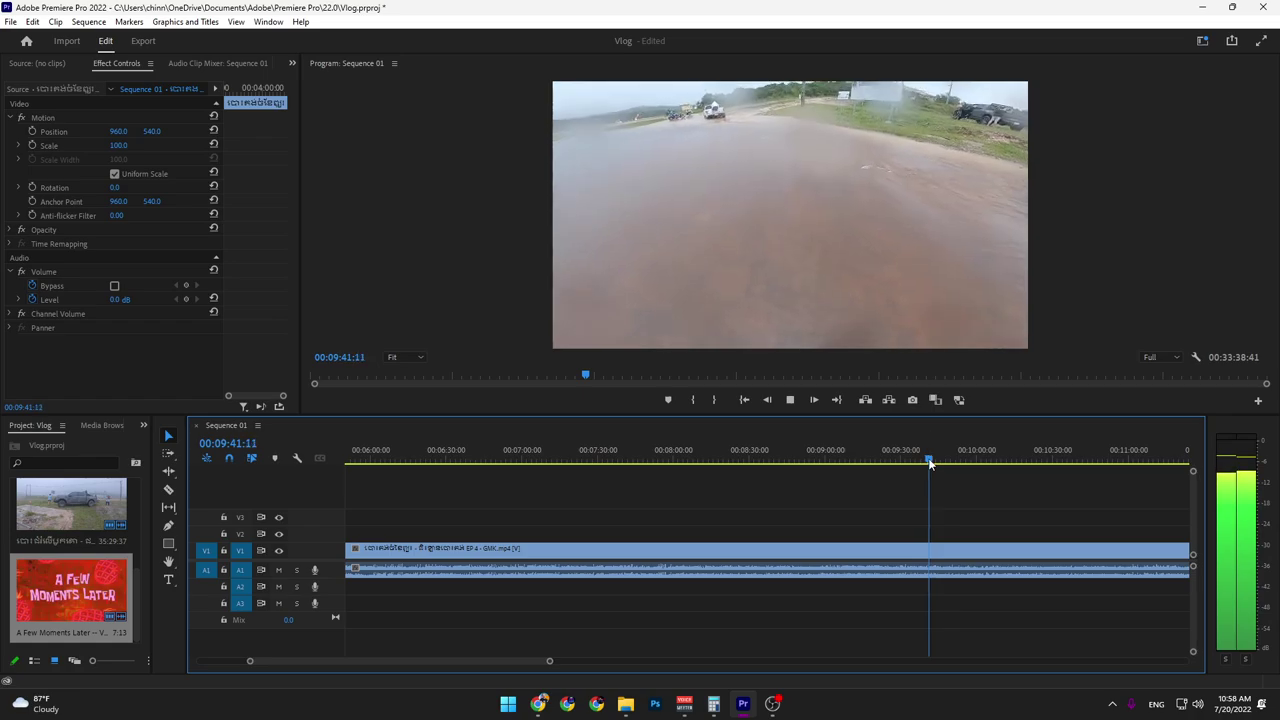
drag(1000, 462, 1040, 465)
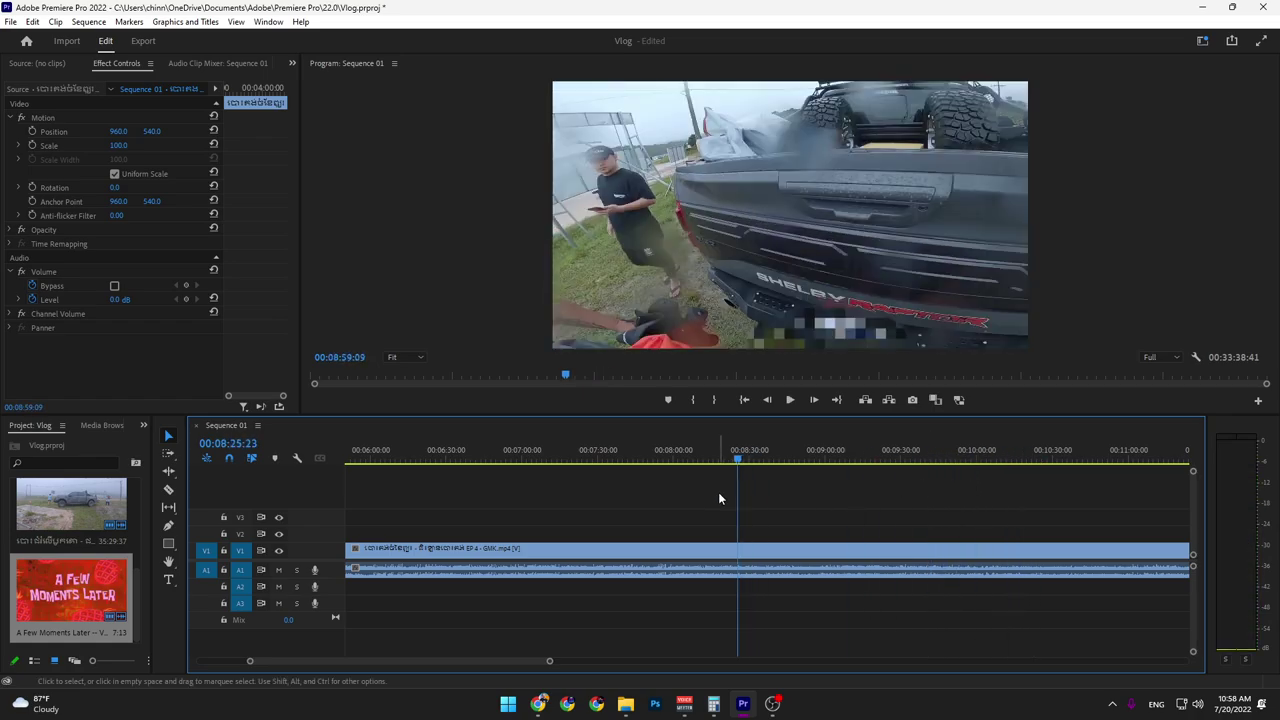
key(Up)
scroll(695, 497, up, 3)
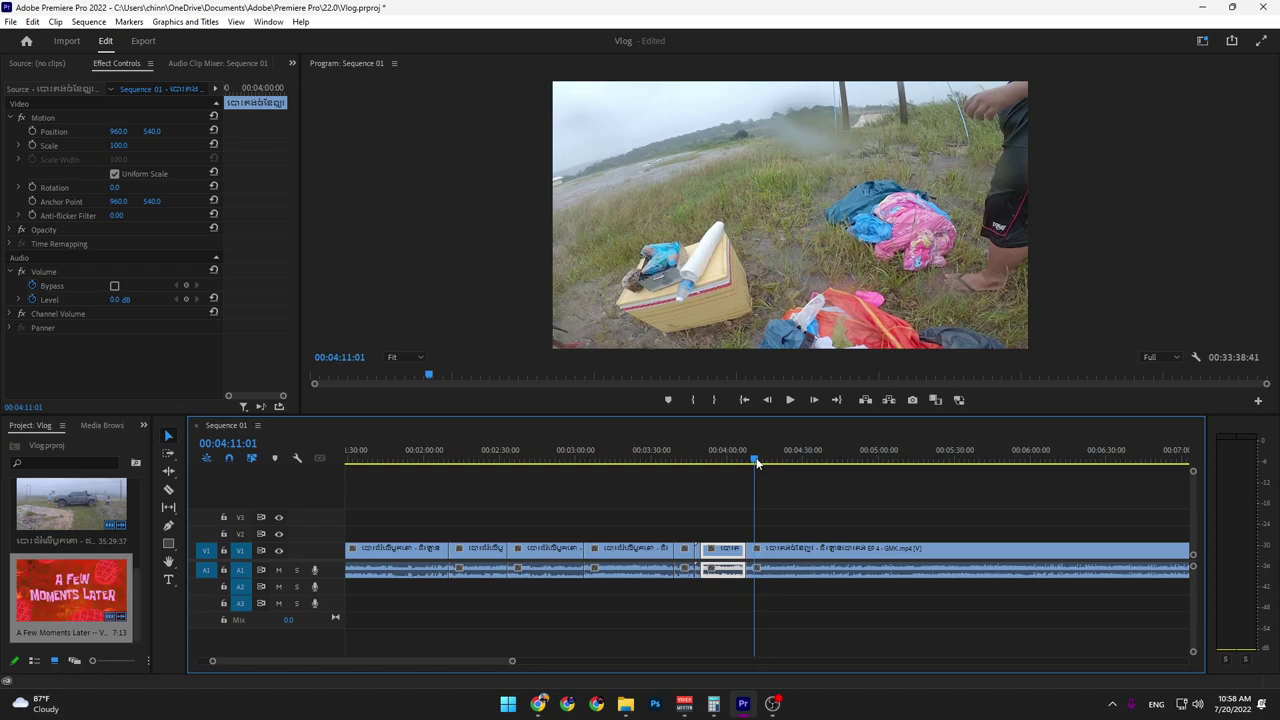
key(space)
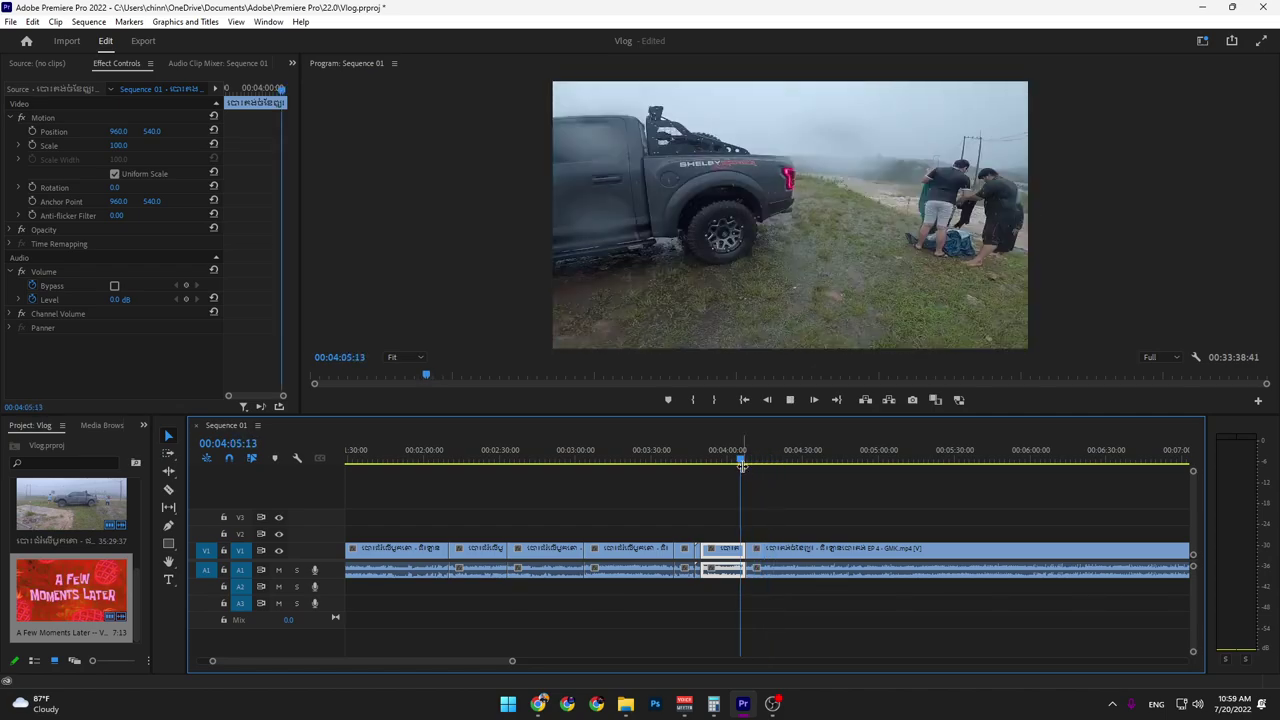
click(745, 461)
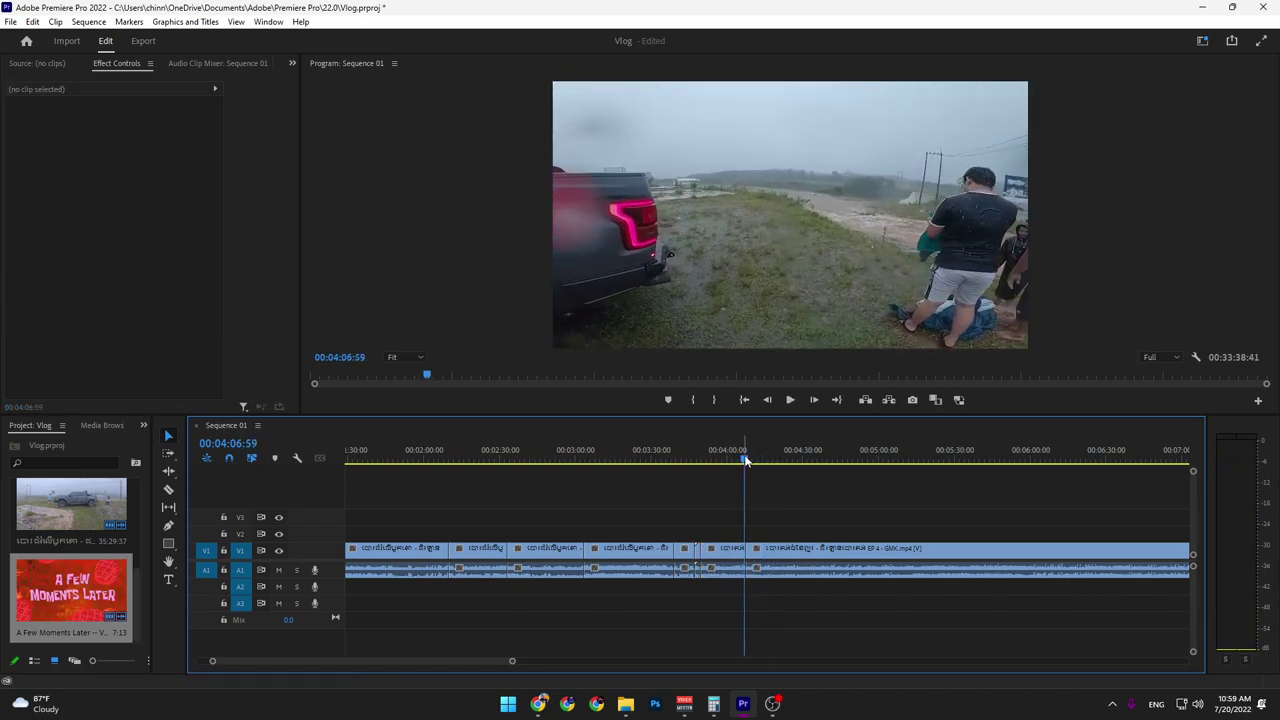
drag(758, 461, 797, 466)
drag(873, 458, 921, 463)
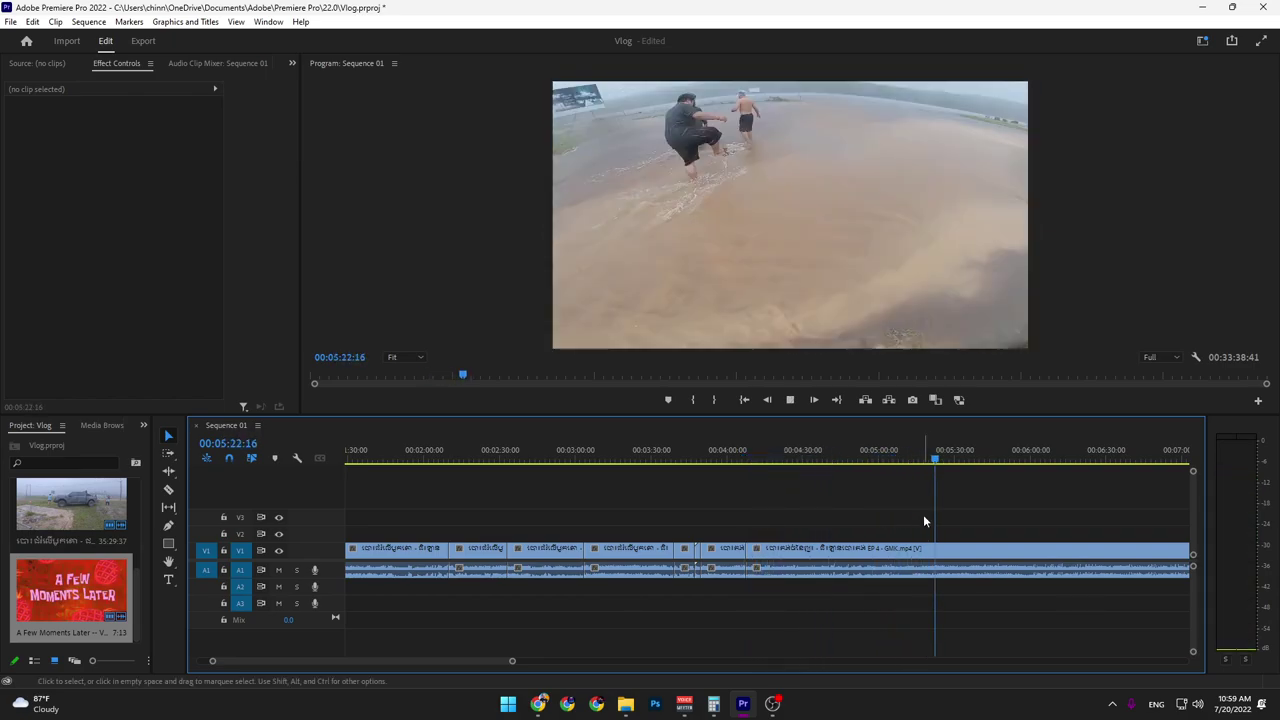
Cut at 5:22:45, delete the section between the cuts and close the gap
key(c)
key(v)
click(912, 556)
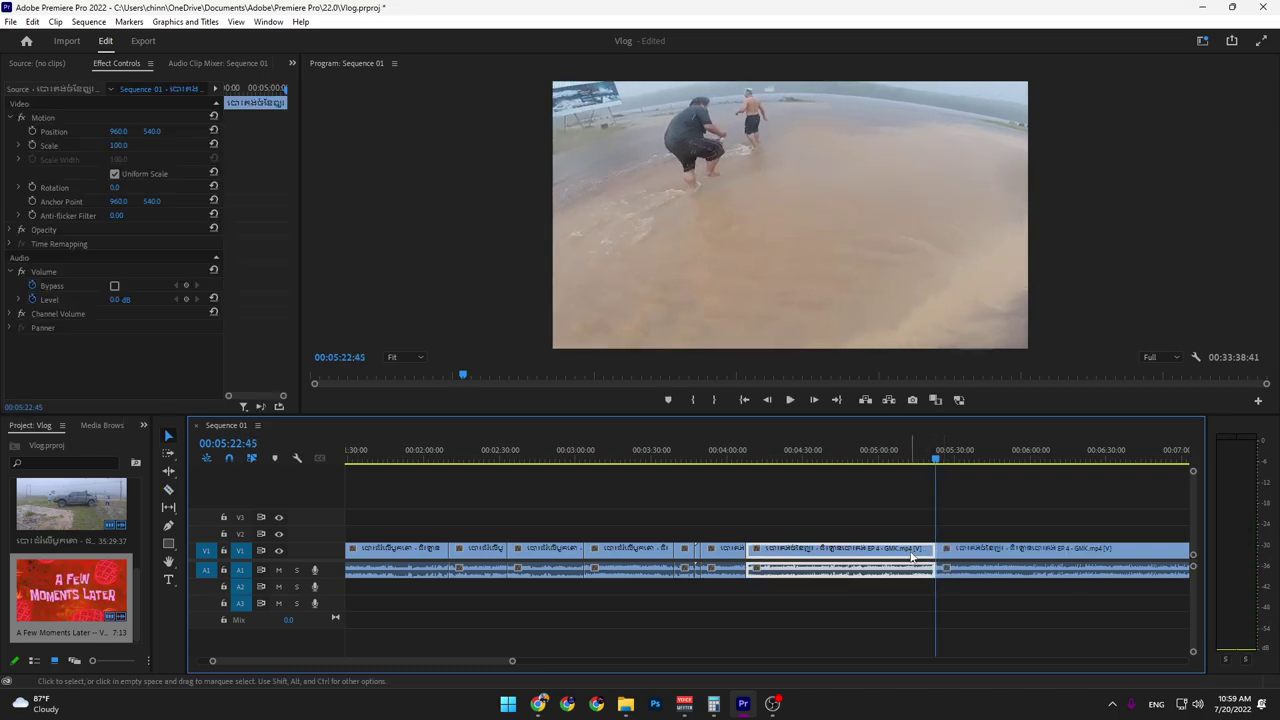
key(Delete)
drag(945, 553, 755, 551)
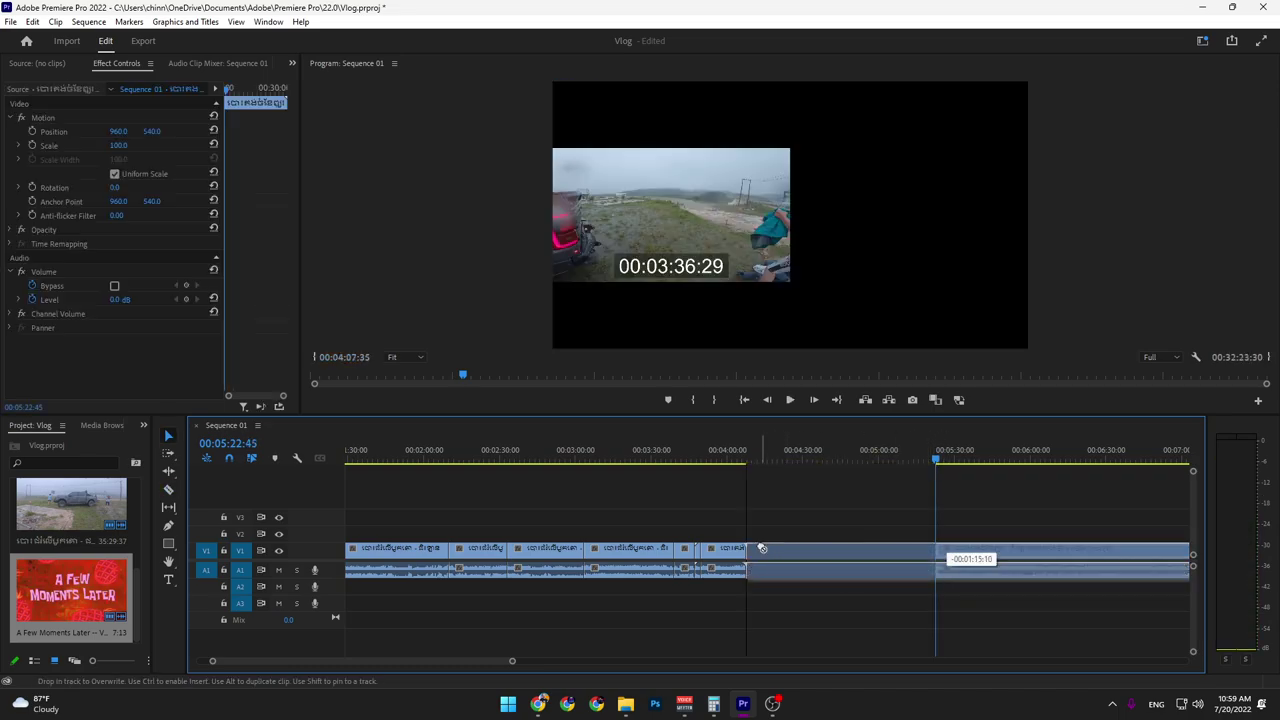
Split the remaining clip at 6:56:50
key(space)
drag(860, 467, 951, 510)
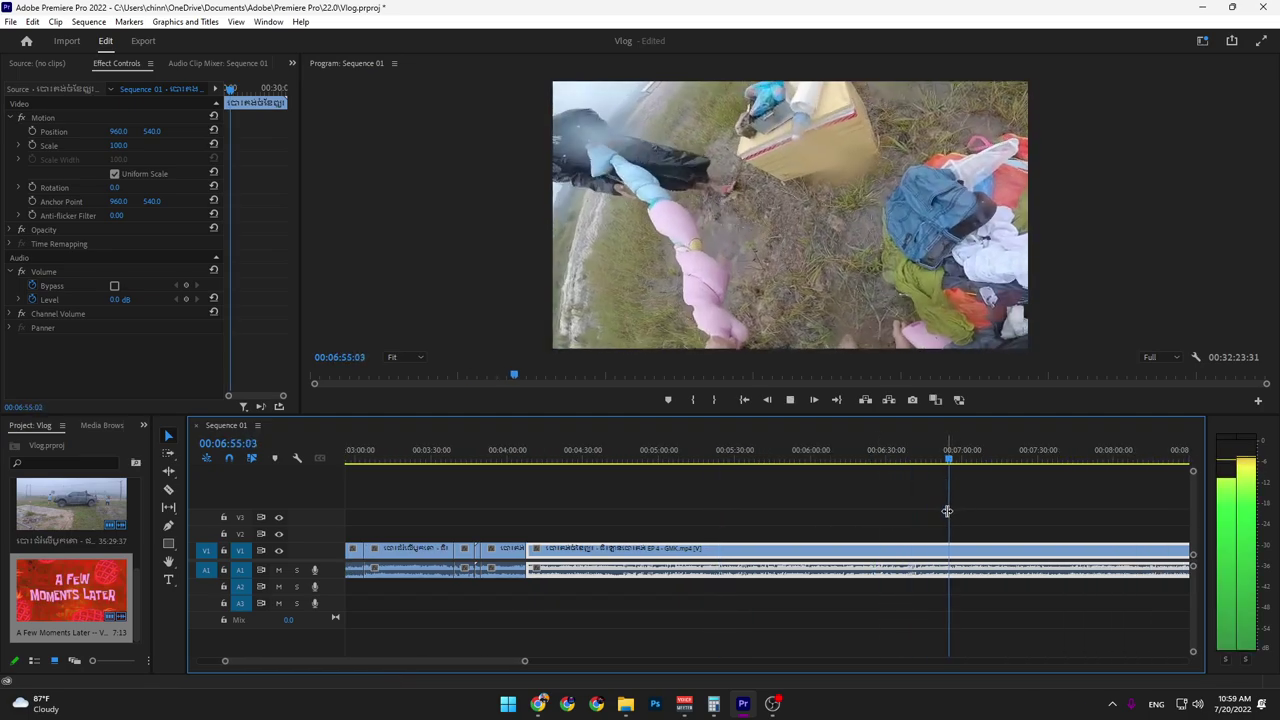
key(space)
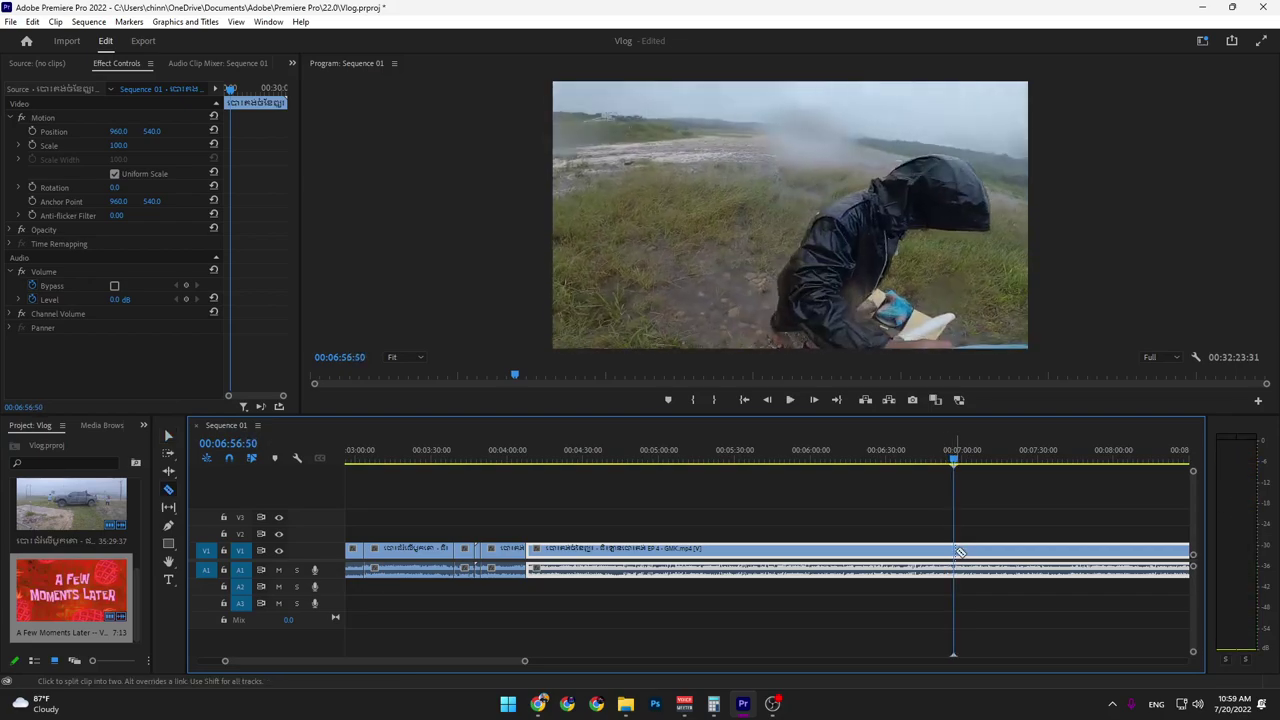
key(ctrl+k)
drag(978, 475, 1006, 480)
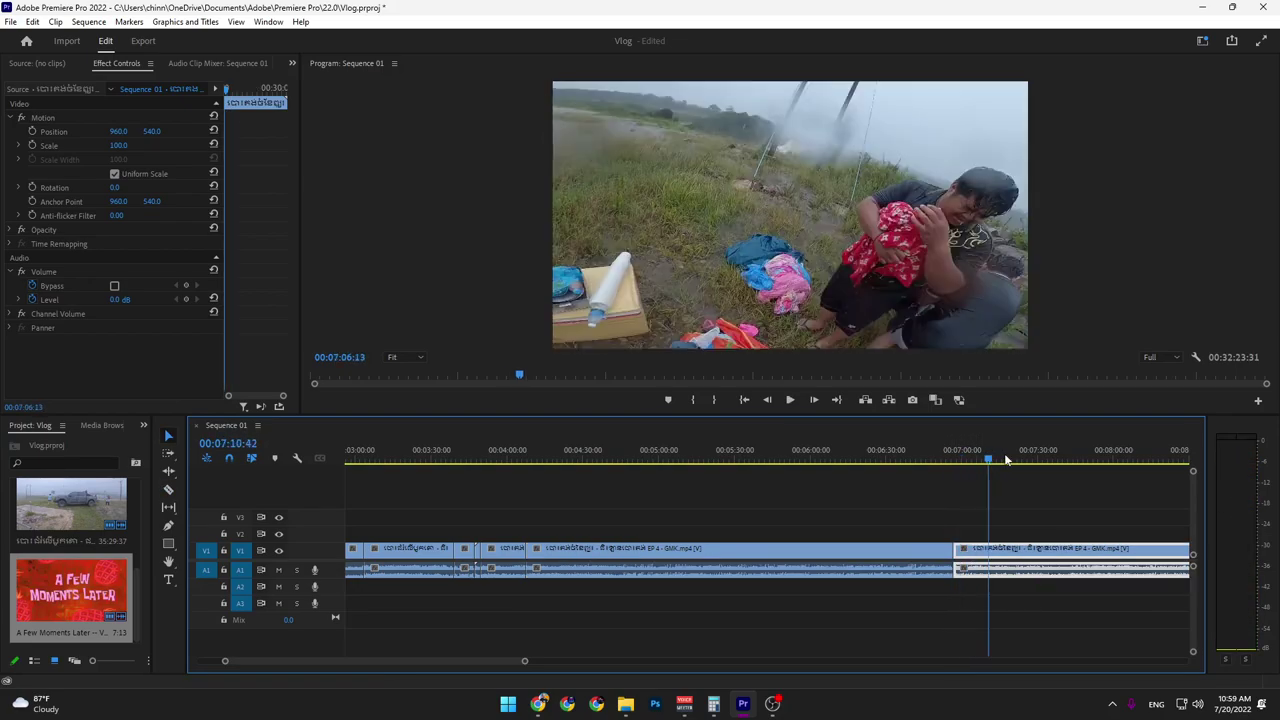
key(minus)
key(minus)
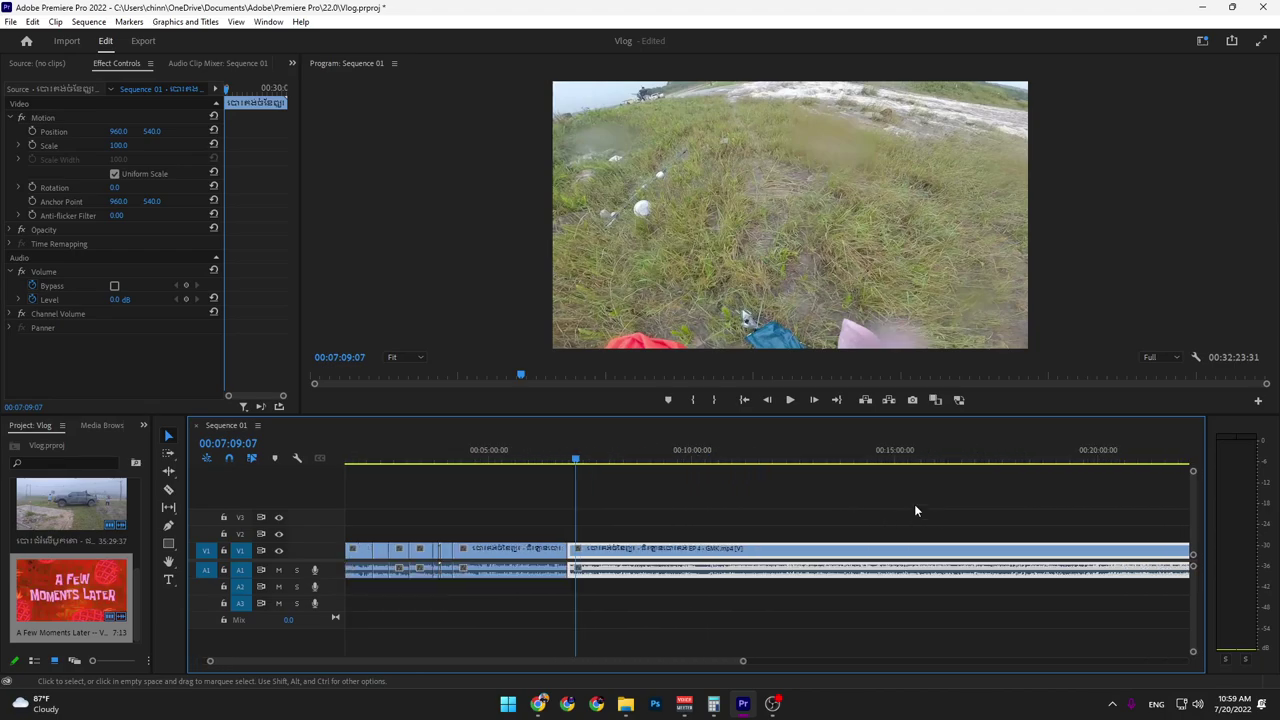
drag(948, 463, 1021, 462)
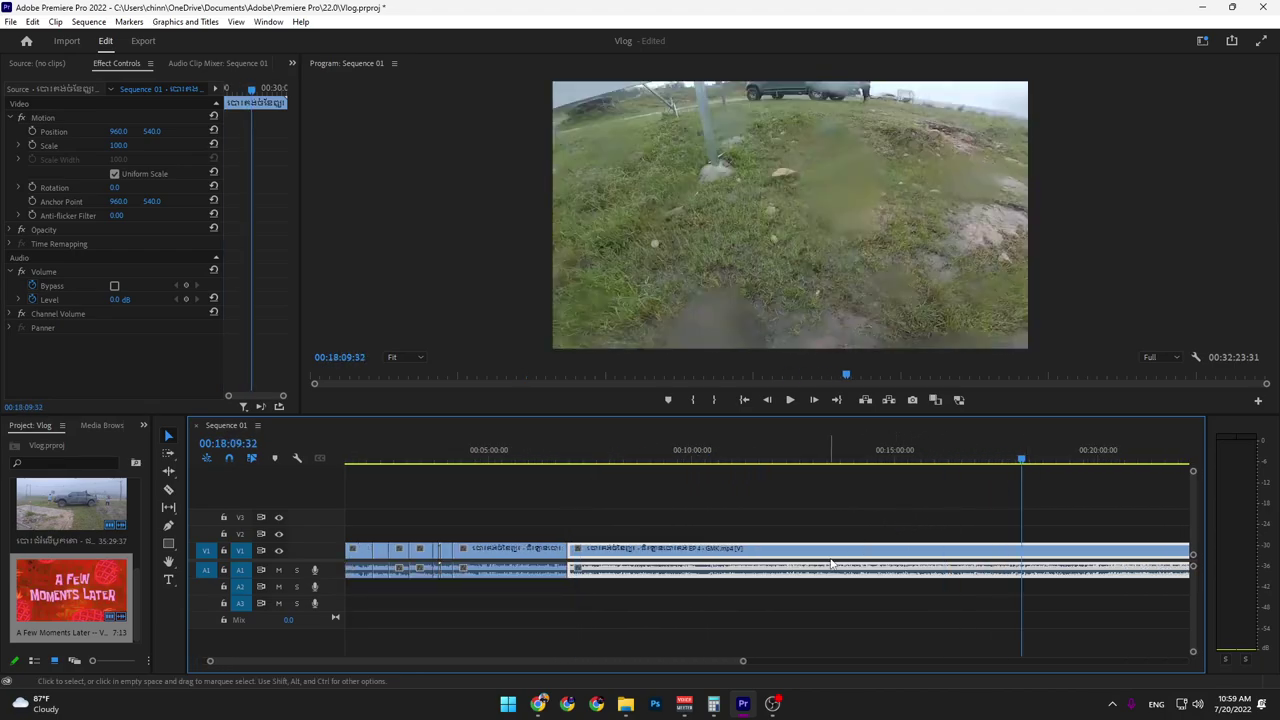
Delete the long tail clip and review the sequence up to about 4:16
key(Delete)
scroll(606, 593, up, 2)
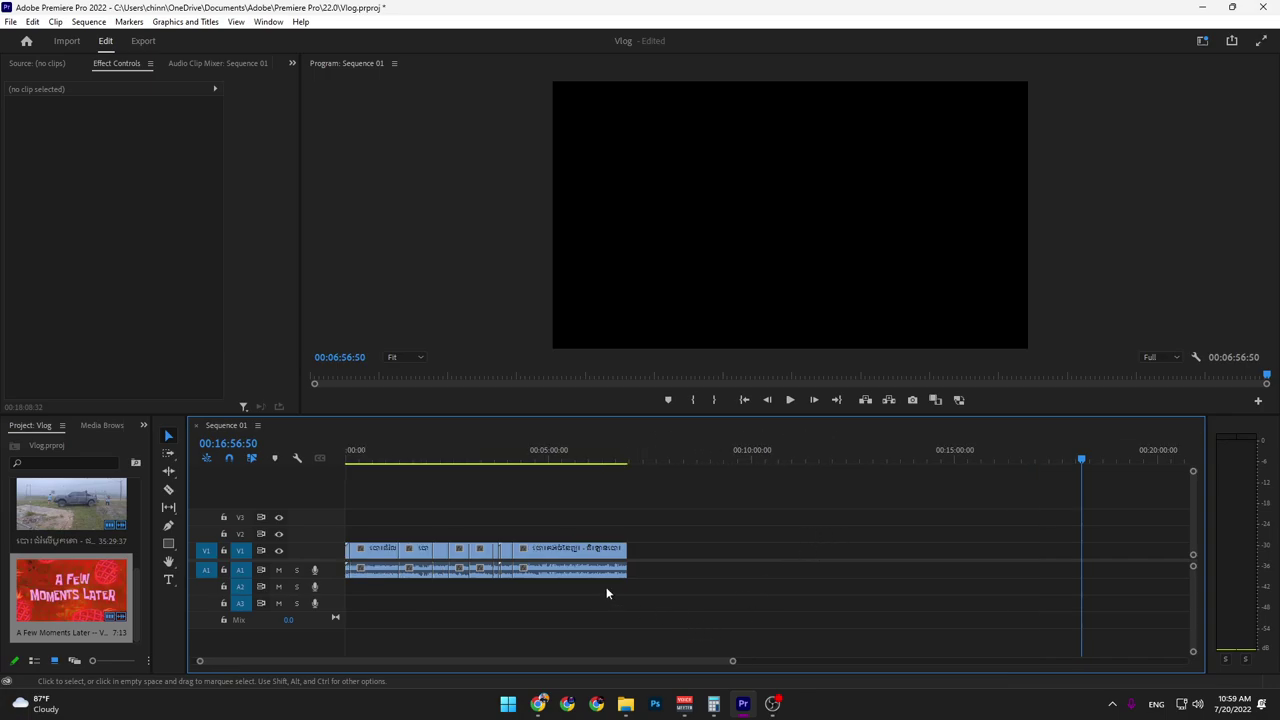
click(490, 456)
key(space)
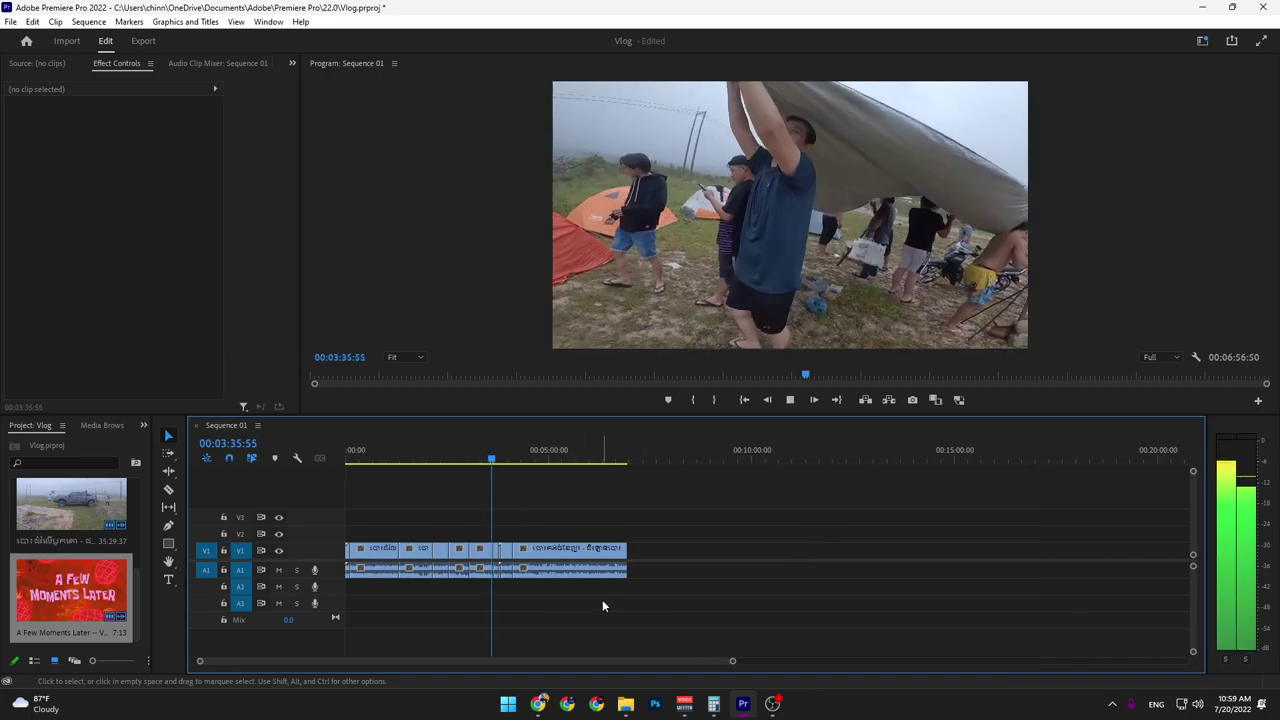
click(351, 457)
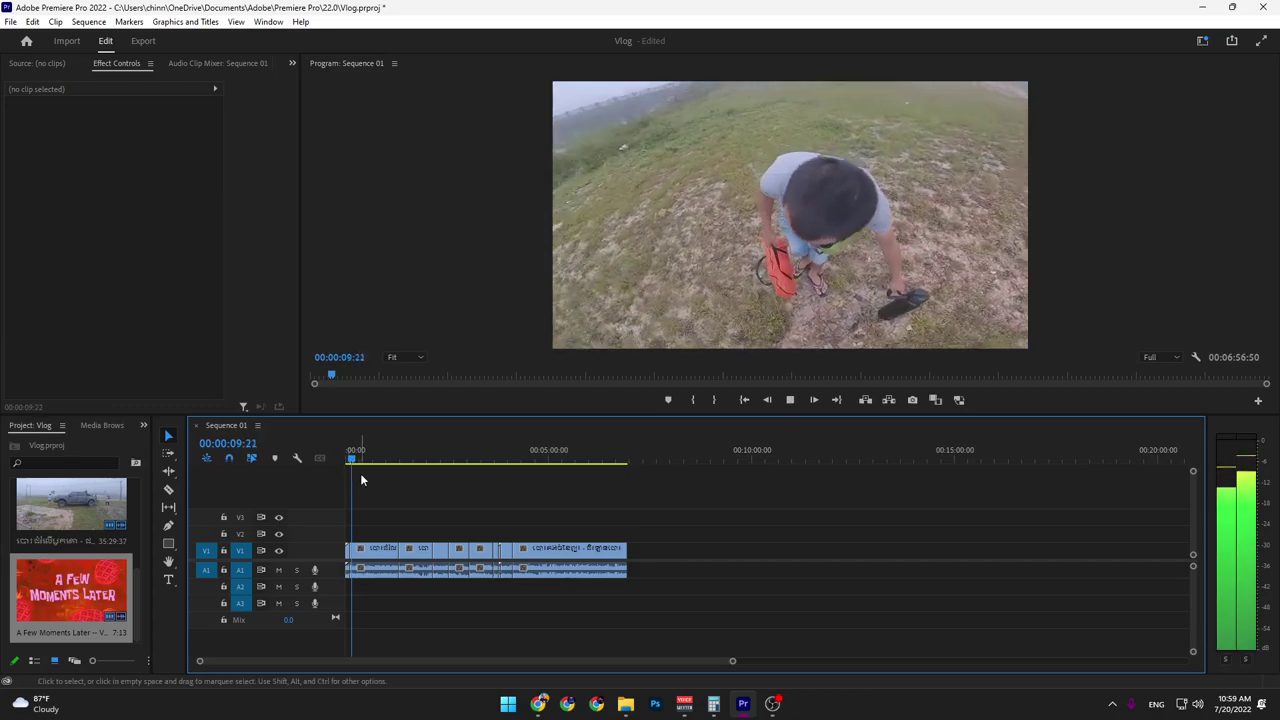
scroll(470, 510, up, 2)
scroll(505, 518, up, 1)
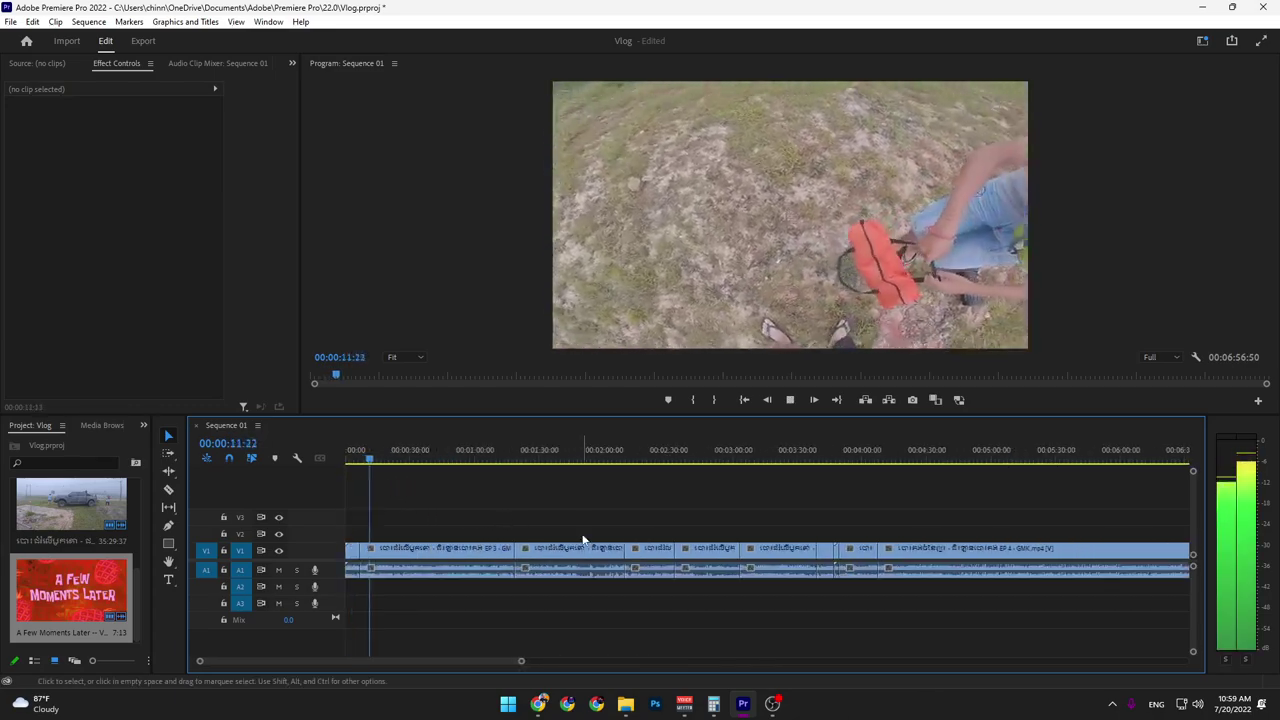
key(space)
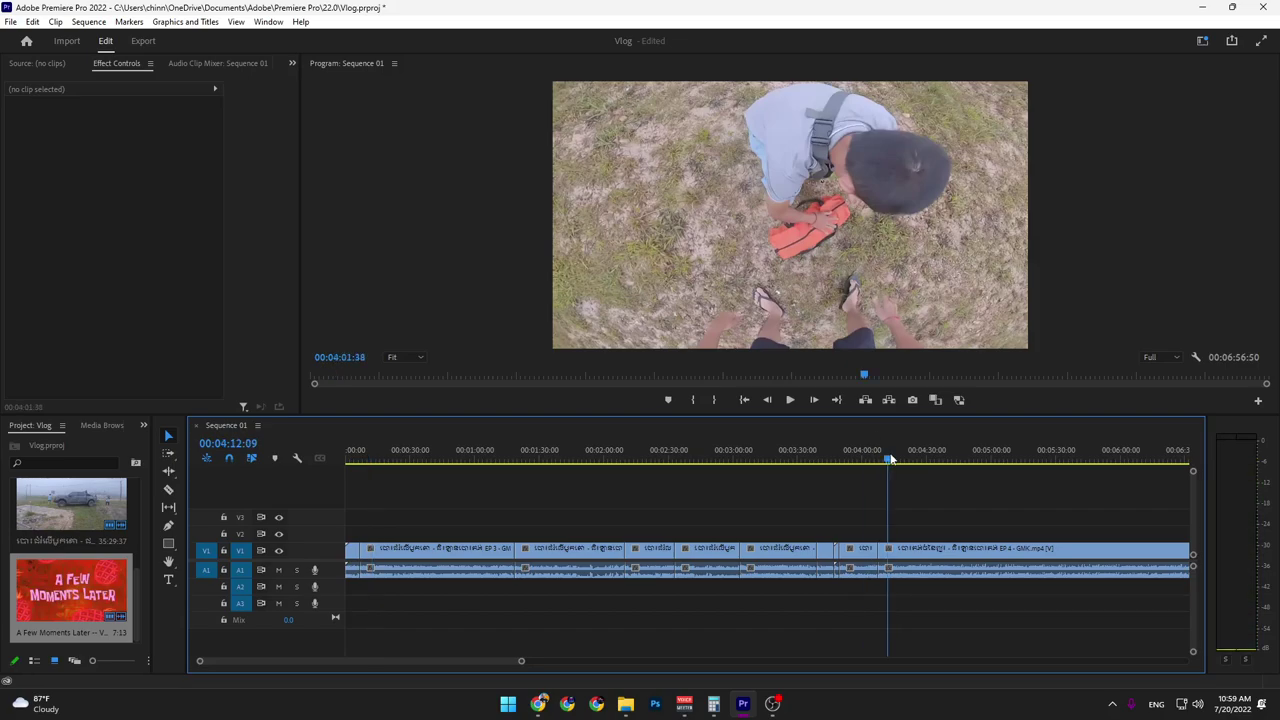
drag(890, 458, 898, 461)
key(space)
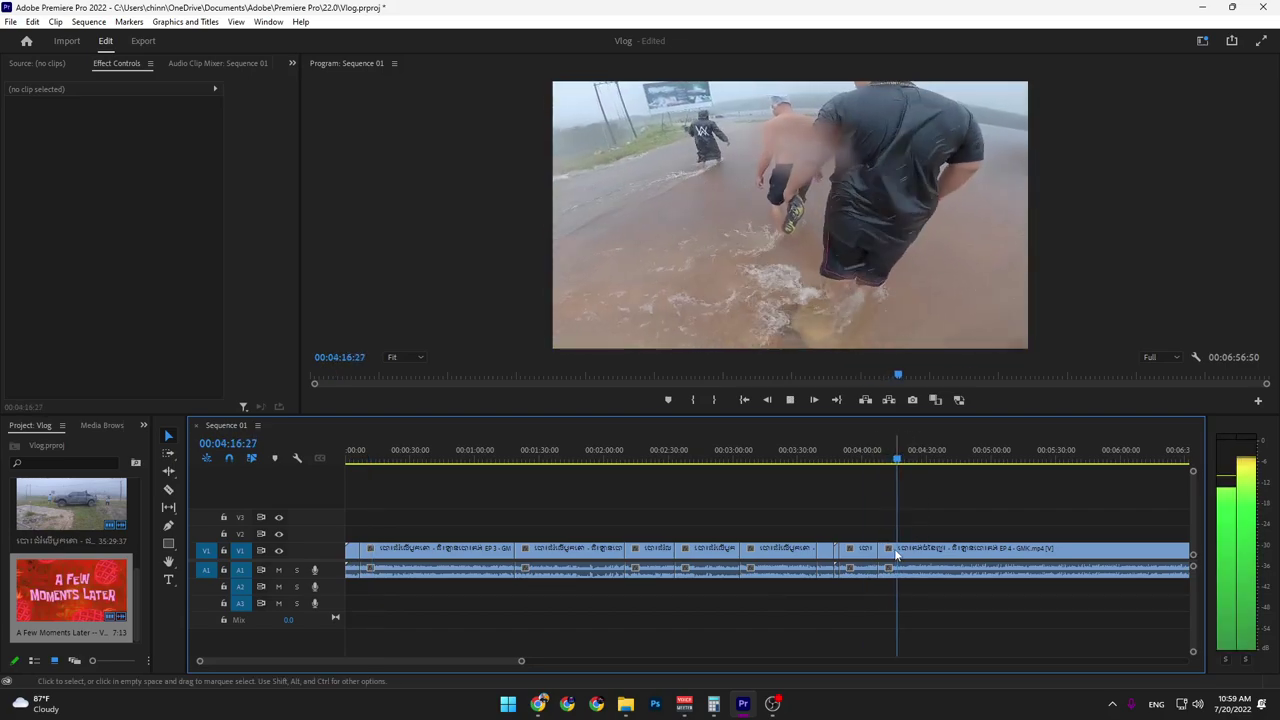
Razor the last clip at 00:04:21 into a short water-walking piece, then select all clips
key(c)
click(896, 549)
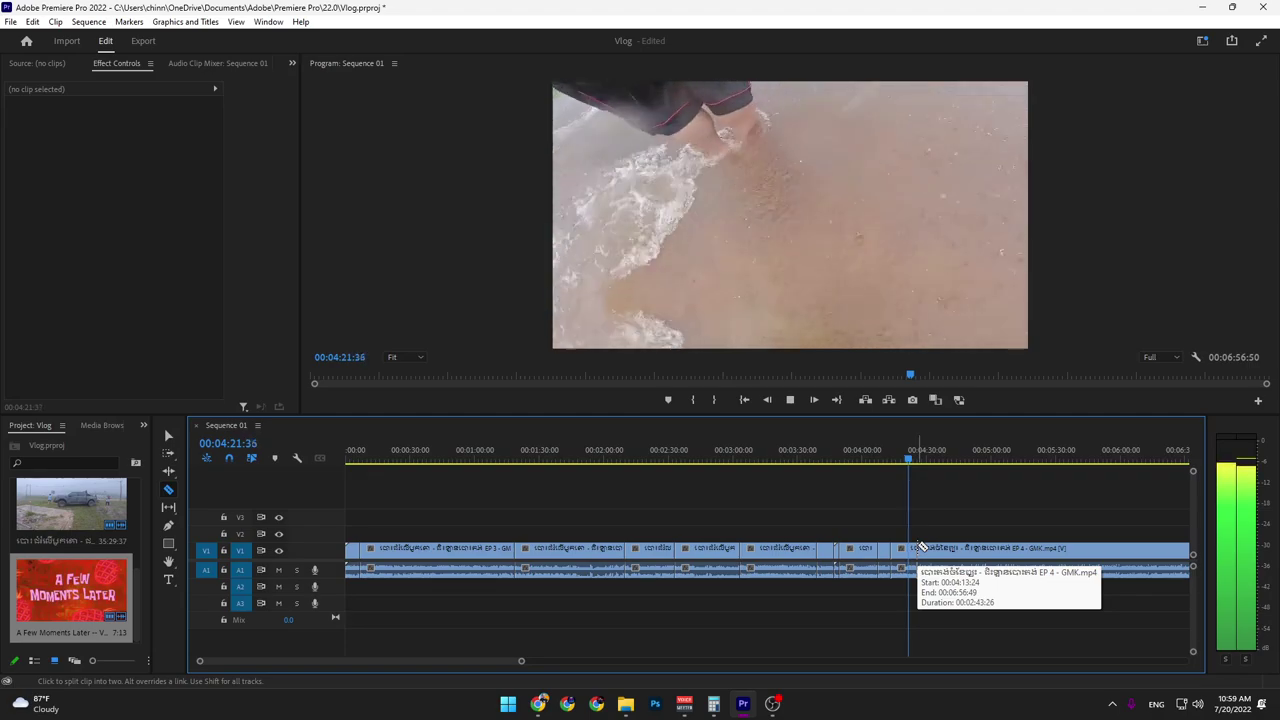
click(921, 548)
click(902, 548)
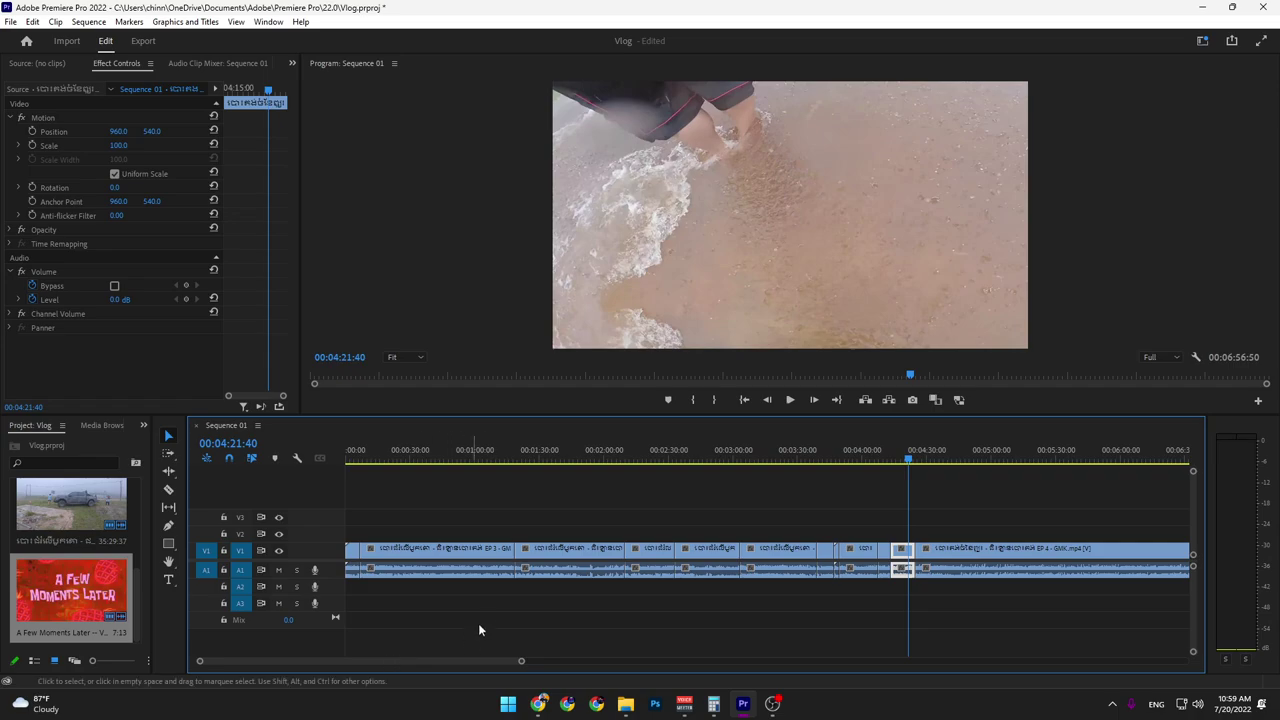
key(minus)
key(minus)
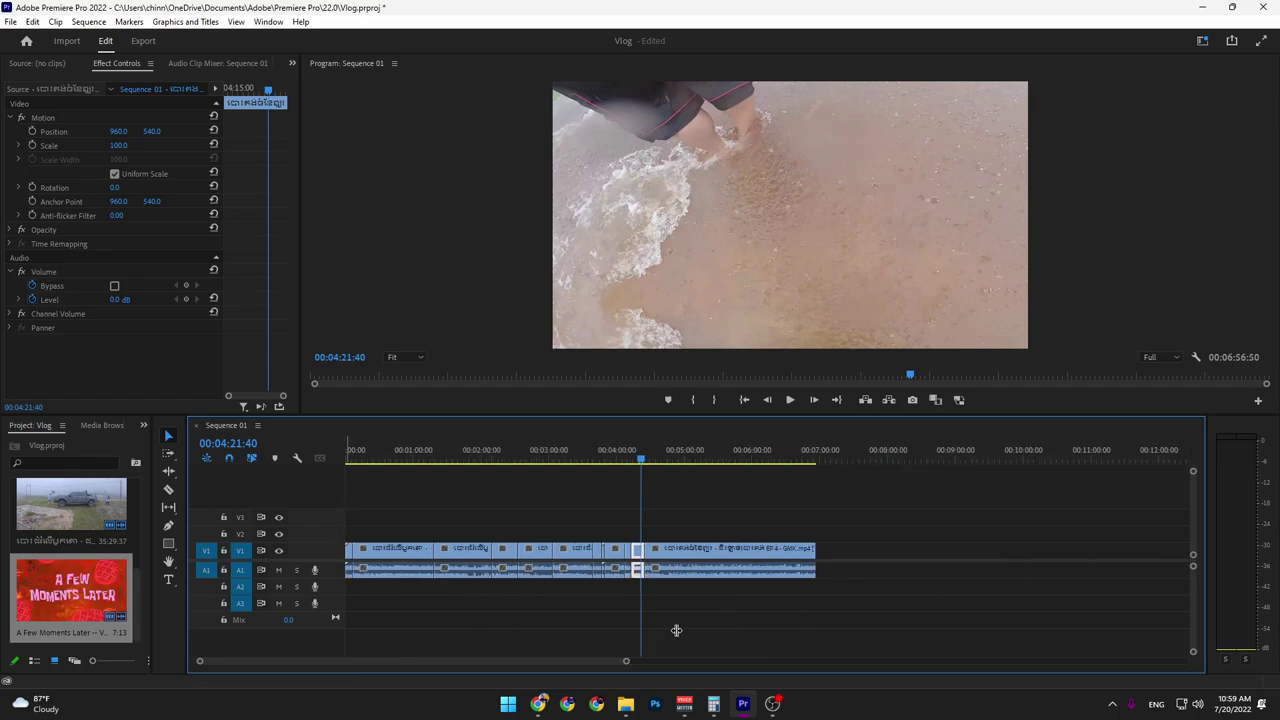
mouse_move(850, 507)
mouse_down()
mouse_move(427, 562)
mouse_move(556, 556)
mouse_up()
Shift all clips later and paste the water-walking piece at the sequence start
click(439, 528)
click(413, 458)
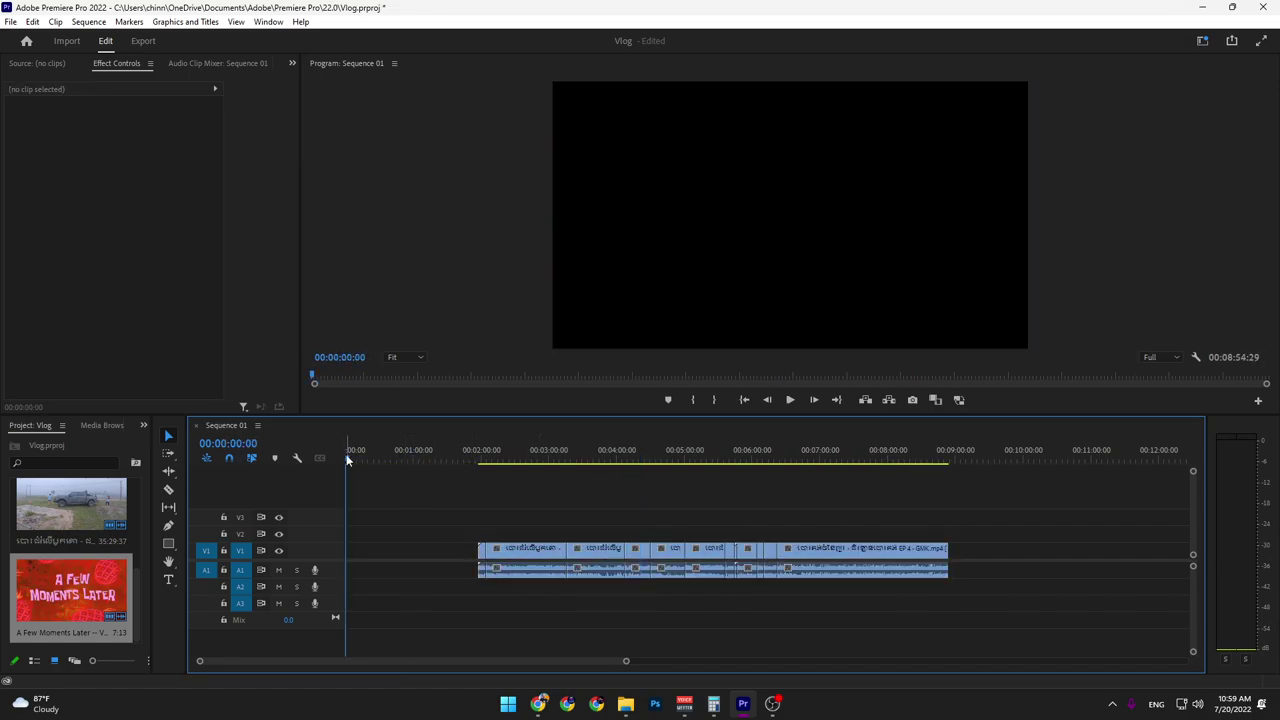
key(ctrl+v)
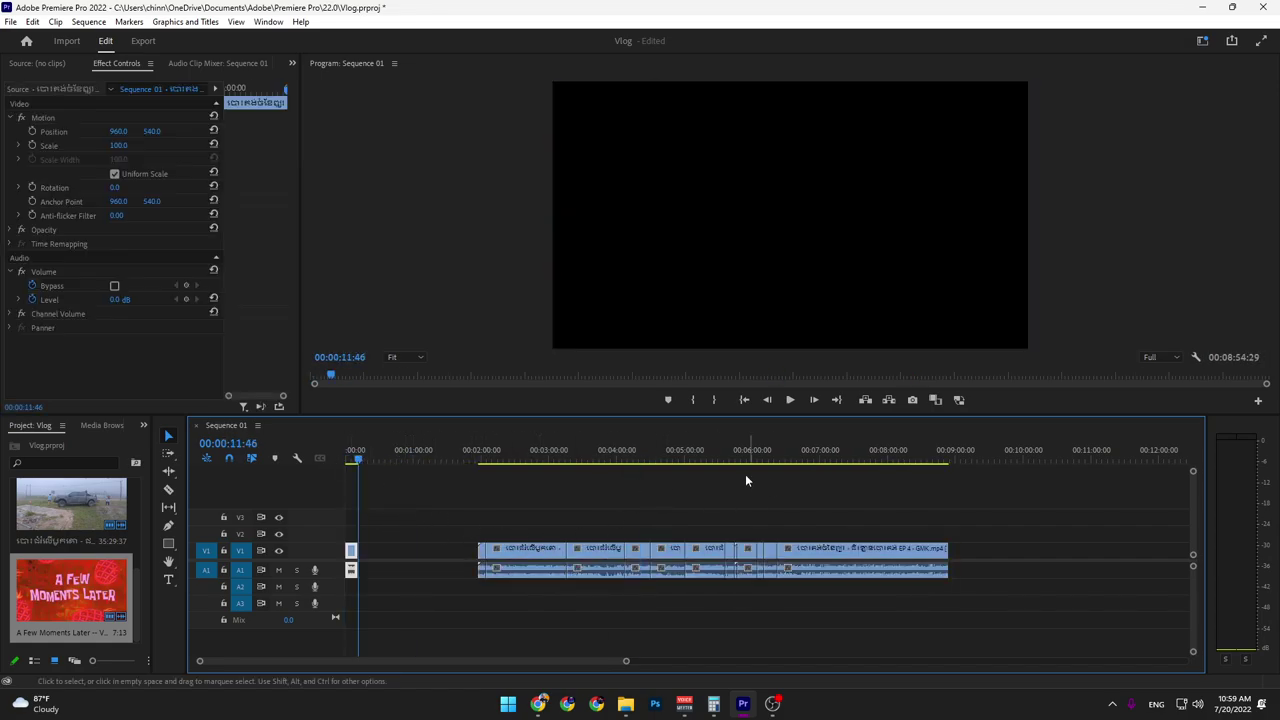
click(745, 481)
Copy the tent moment at 00:05:42:52 and paste it as the second teaser around 00:00:12
drag(767, 458, 738, 468)
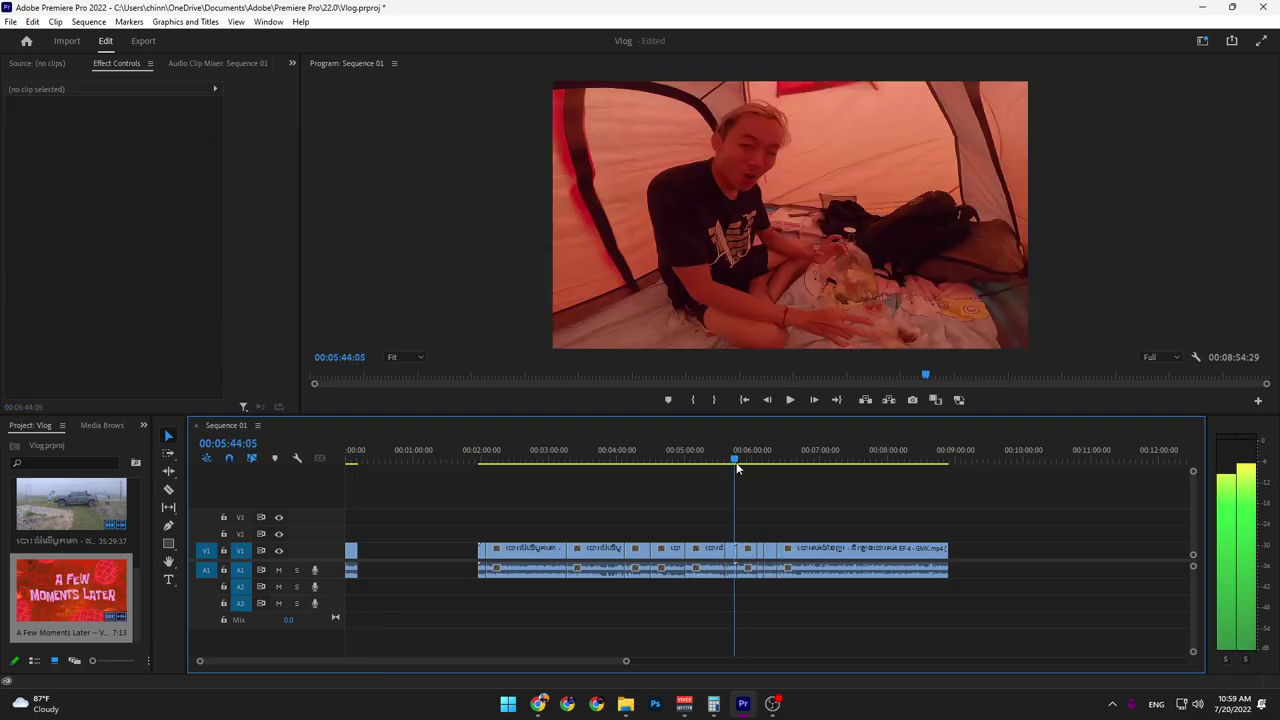
key(=)
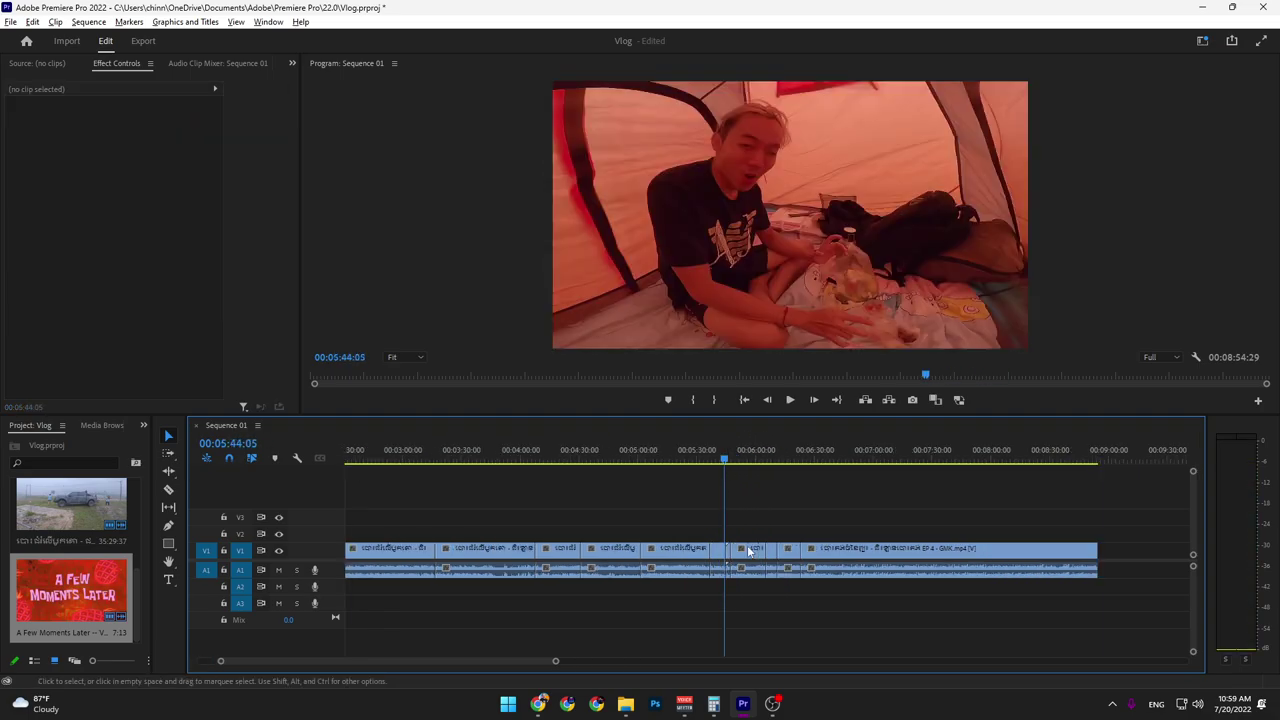
key(=)
key(=)
key(space)
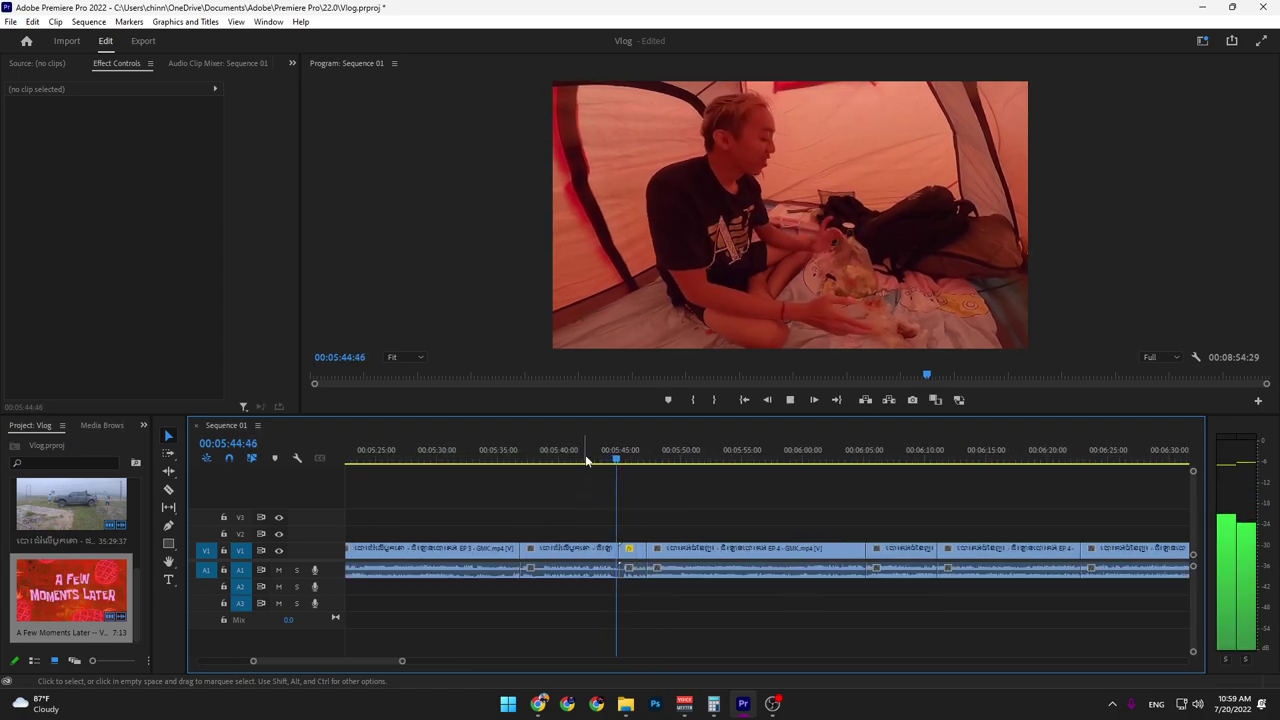
click(591, 453)
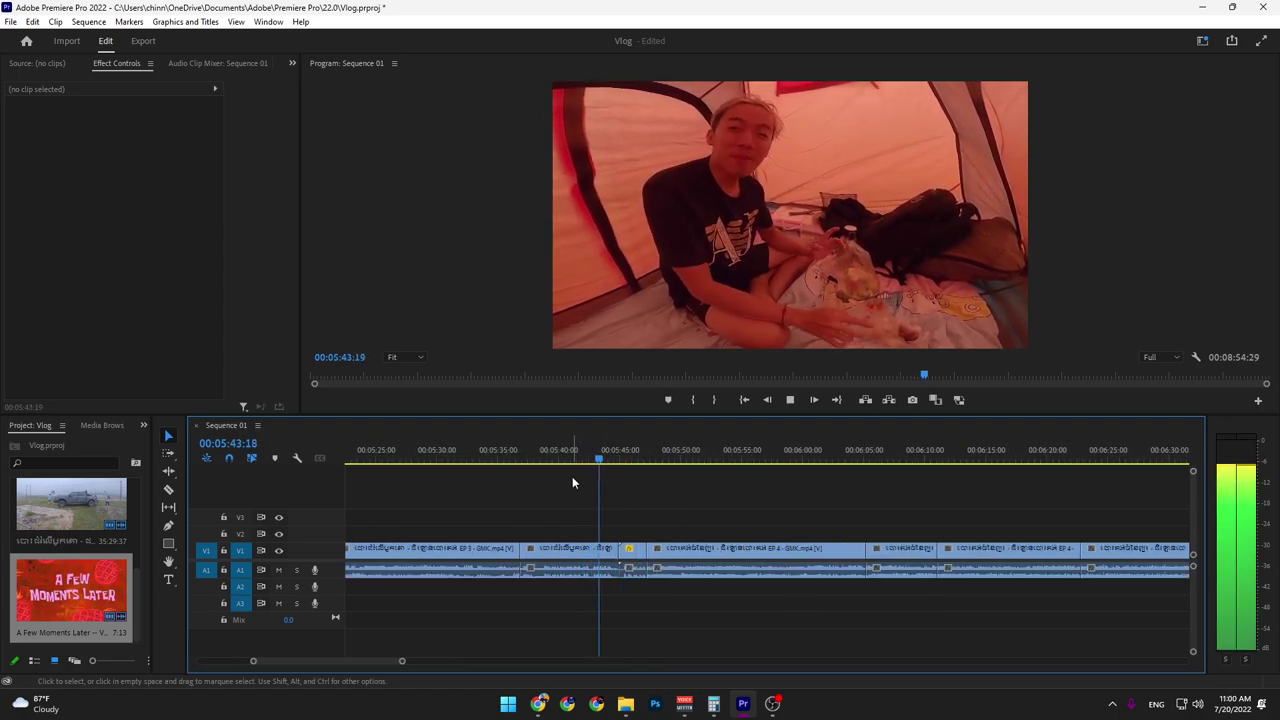
click(580, 453)
key(space)
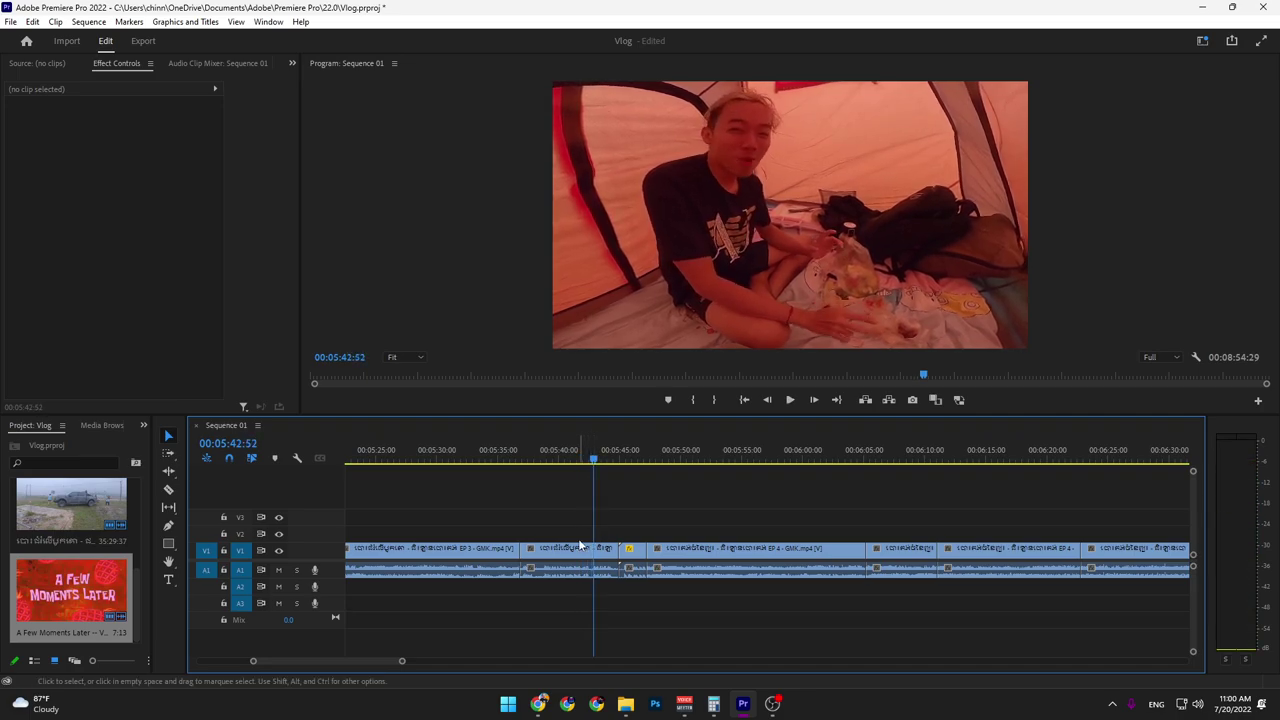
click(597, 553)
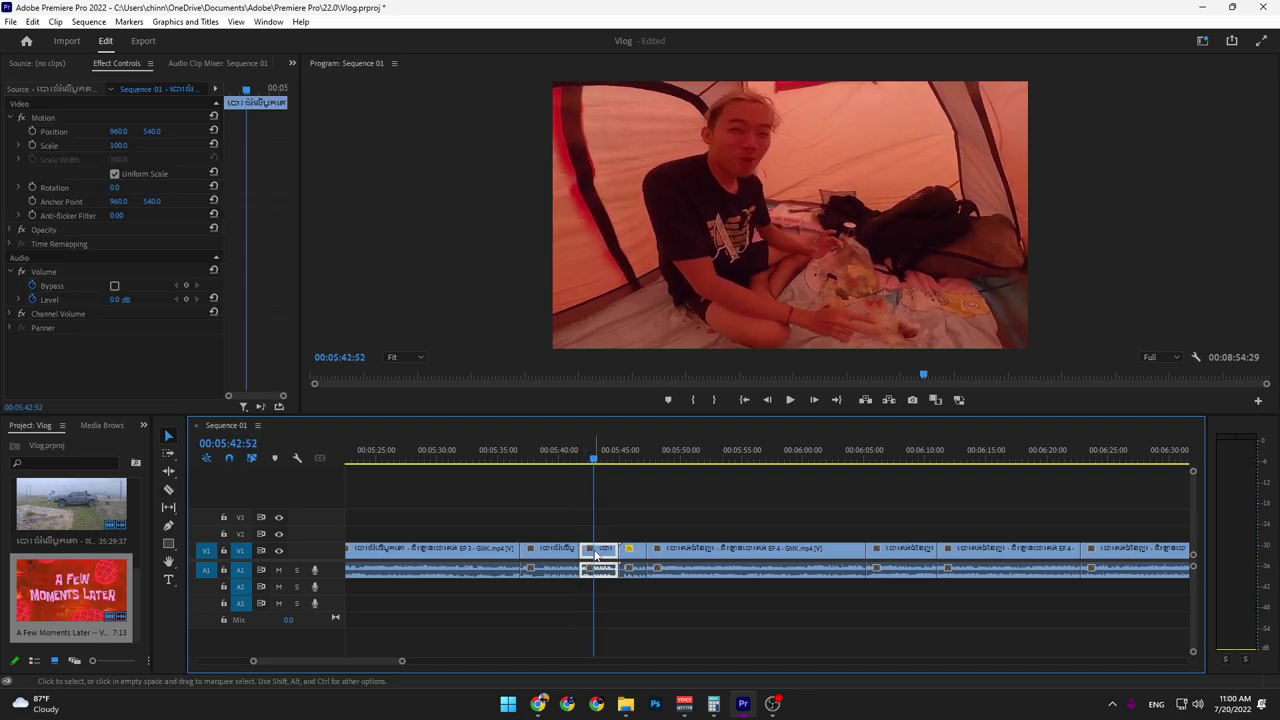
drag(386, 659, 322, 659)
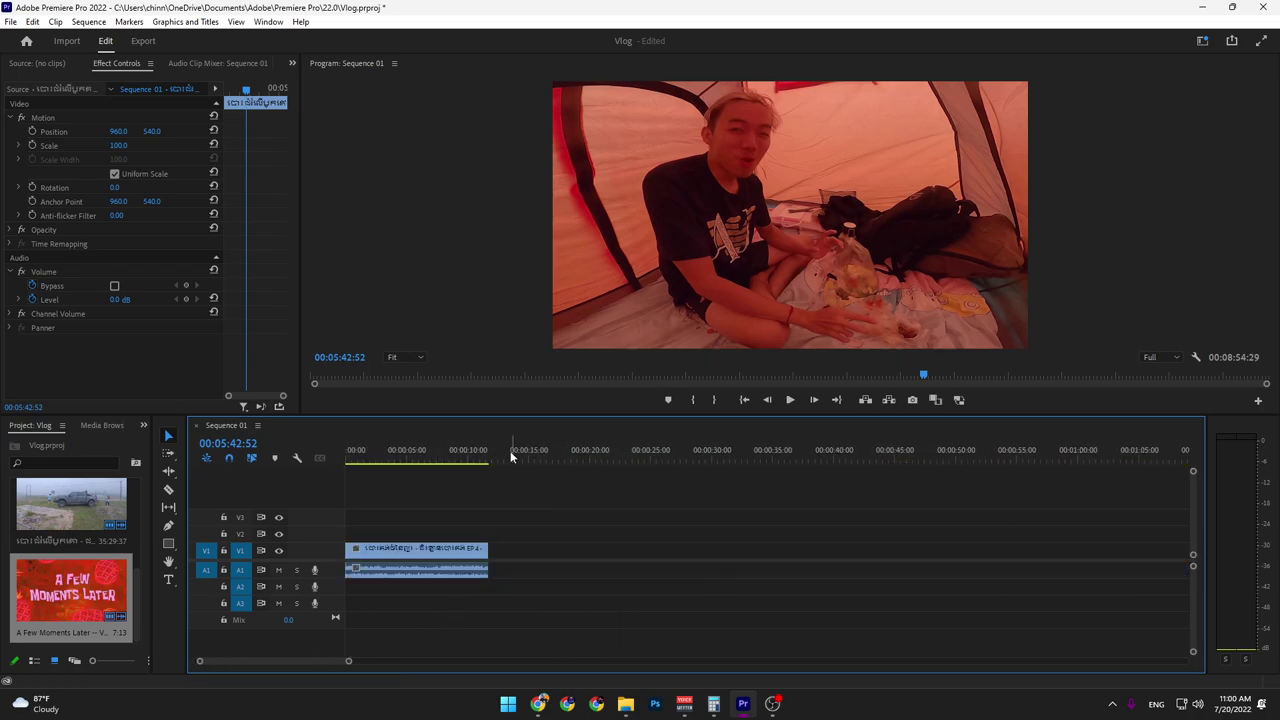
drag(512, 455, 500, 458)
key(ctrl+v)
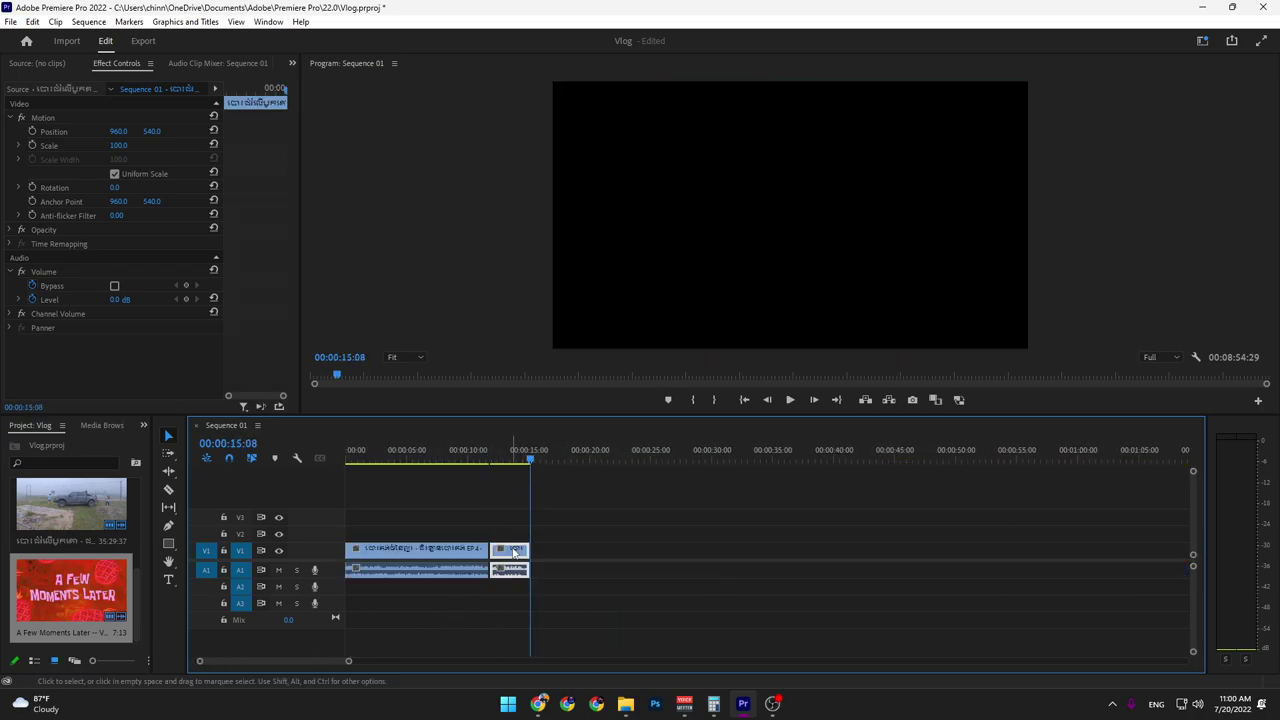
drag(513, 551, 612, 553)
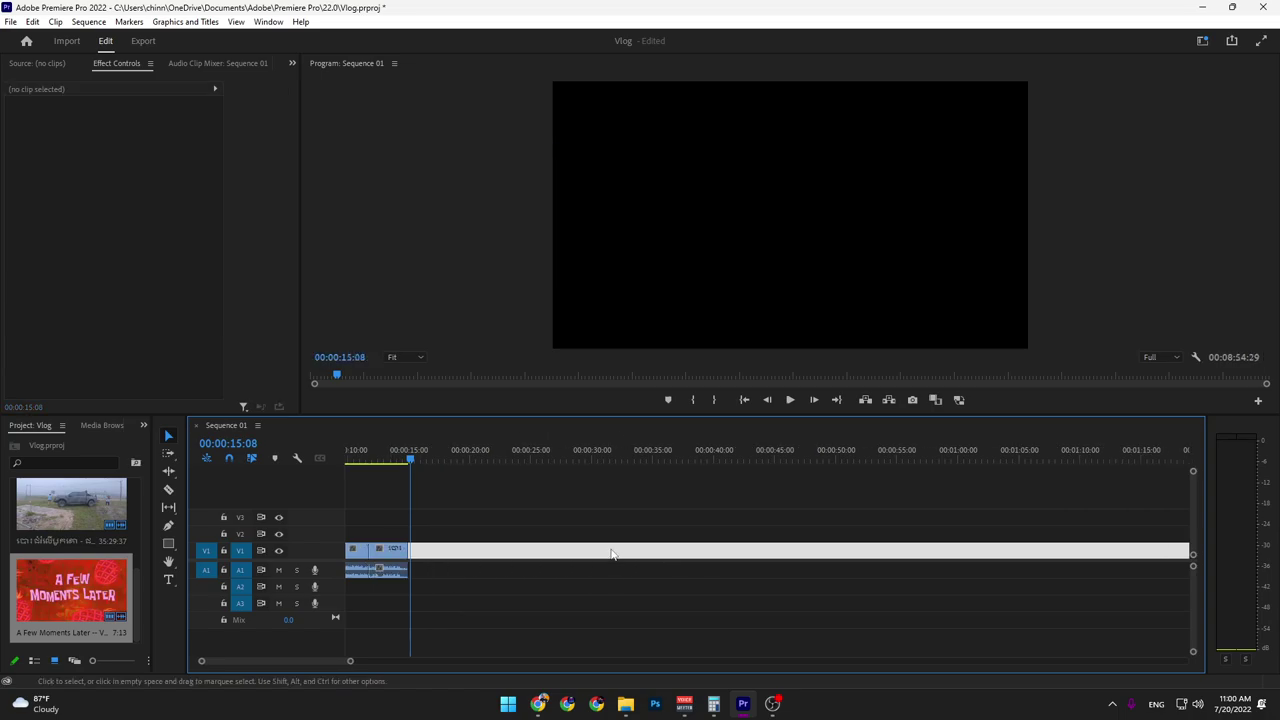
Pull the main clips left to close the gap after the two teaser clips
key(minus)
key(minus)
key(minus)
key(minus)
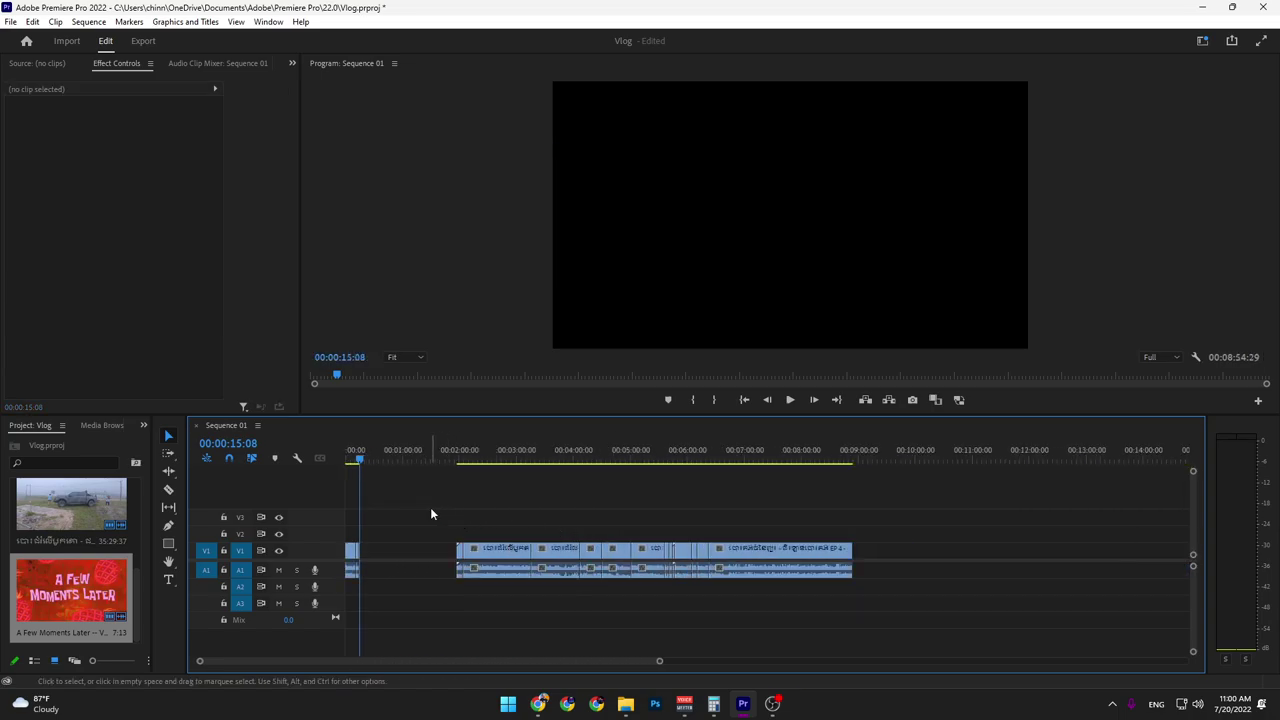
drag(430, 513, 862, 636)
drag(483, 558, 395, 560)
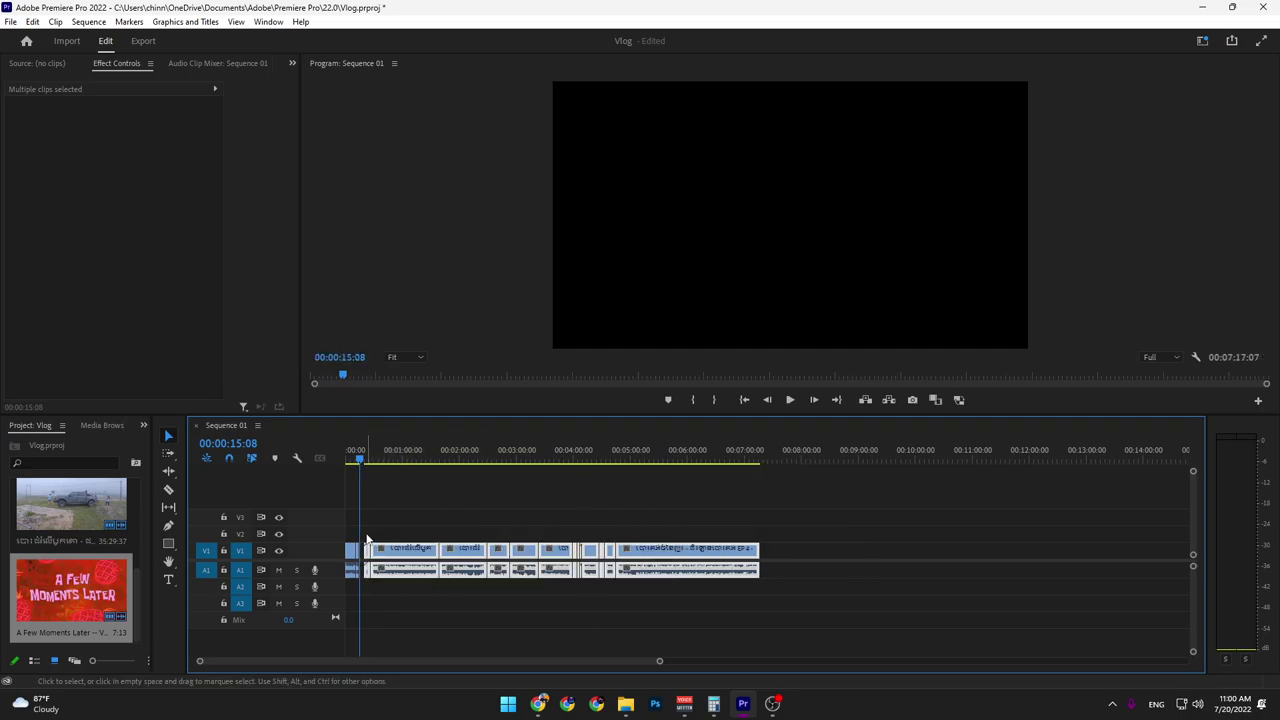
key(equal)
key(equal)
key(equal)
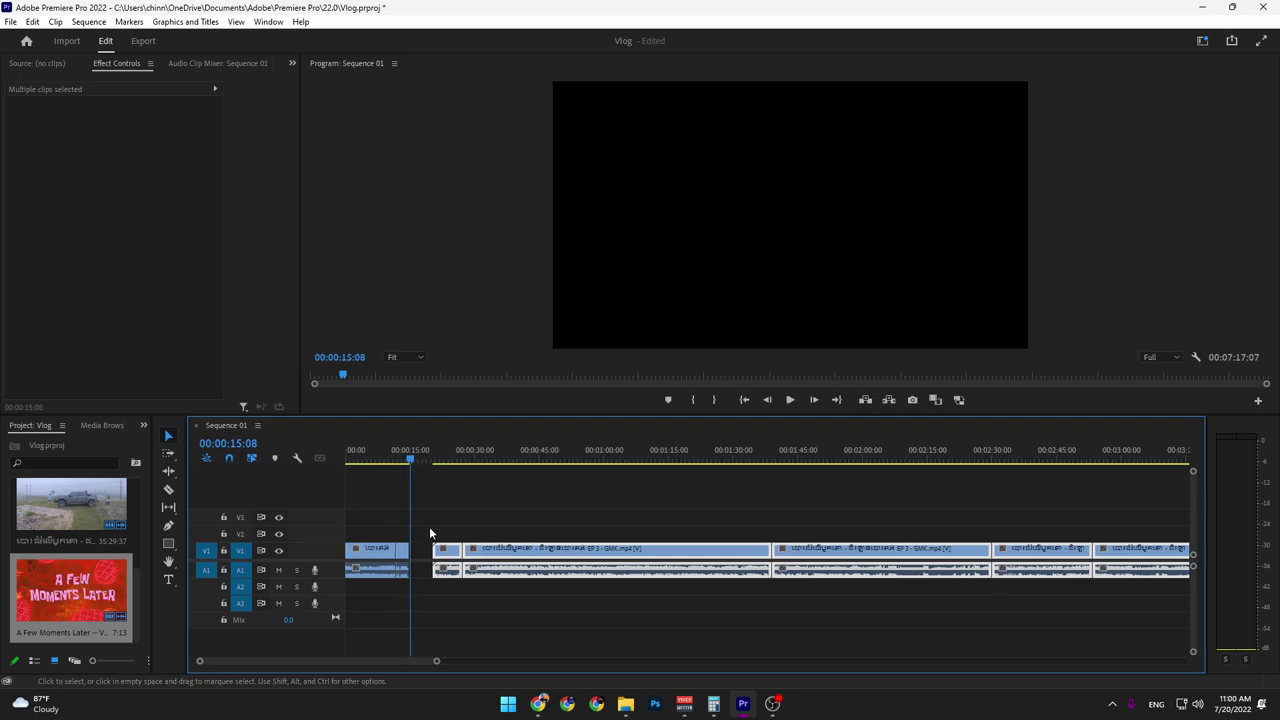
drag(447, 558, 424, 559)
key(minus)
key(minus)
key(minus)
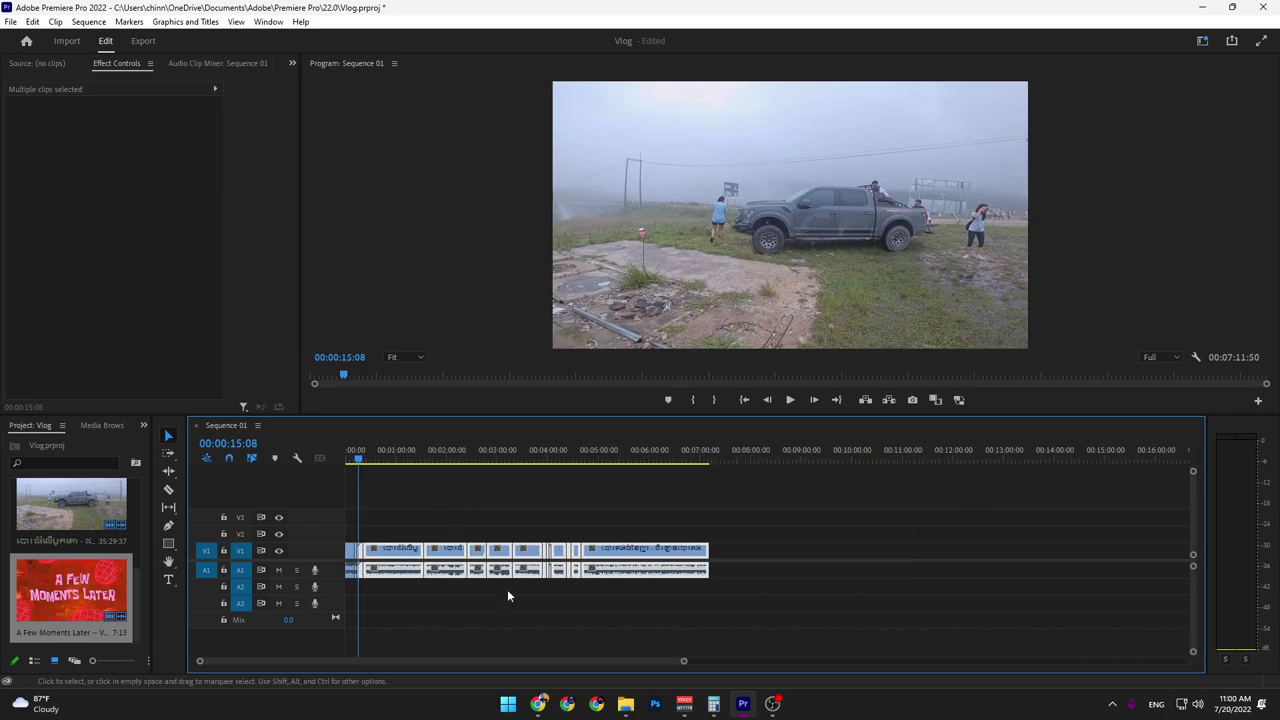
click(378, 458)
drag(376, 460, 288, 447)
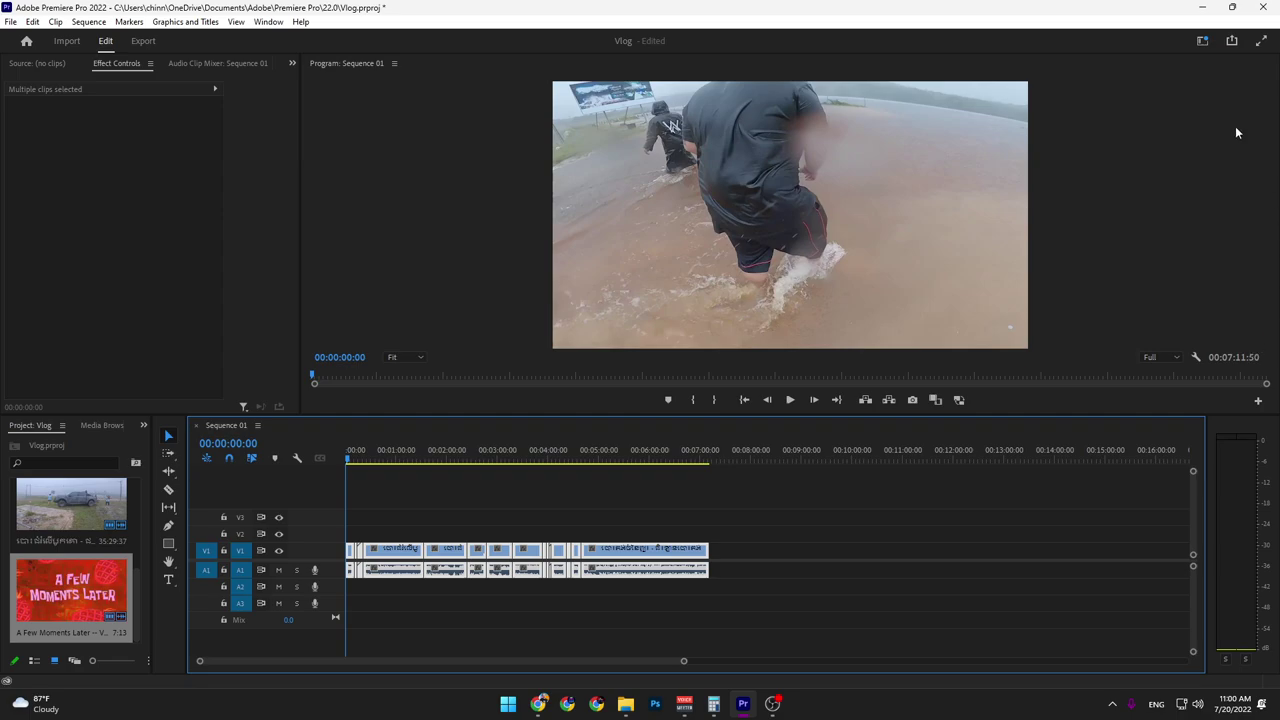
In Quick Export, name the output file Old Vlog.mp4 in the Video Game folder
click(1238, 51)
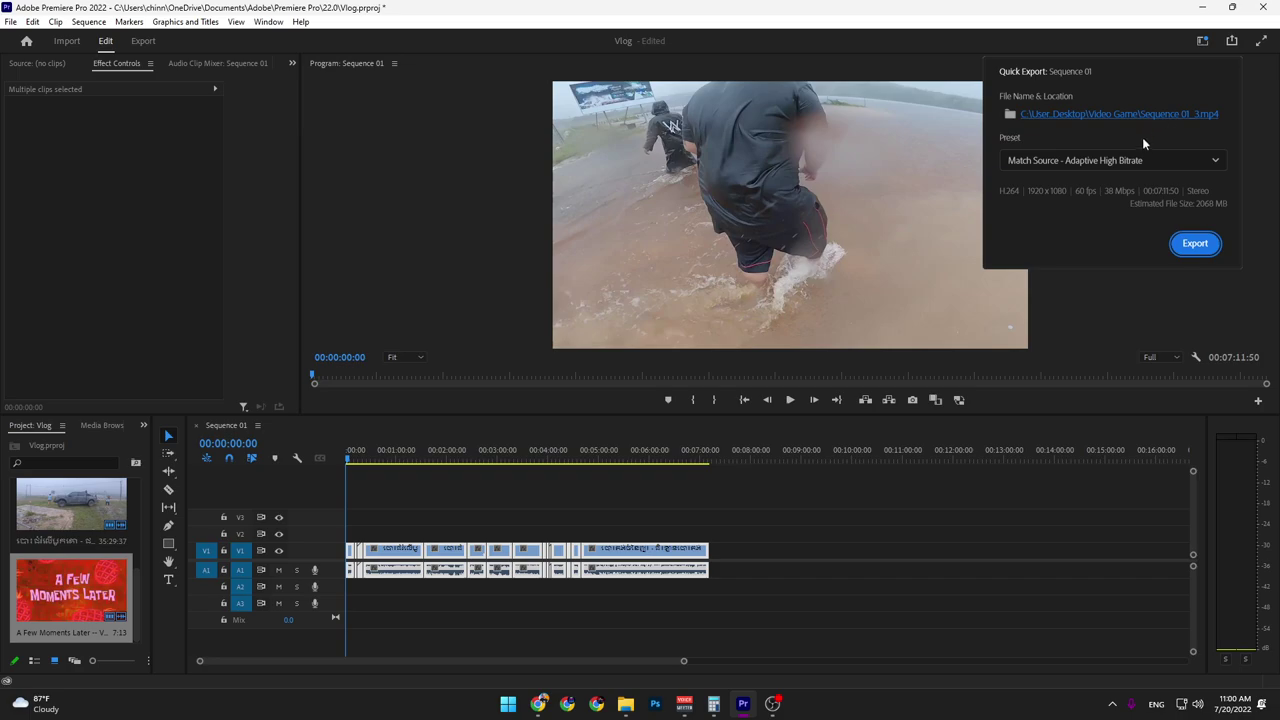
click(1181, 113)
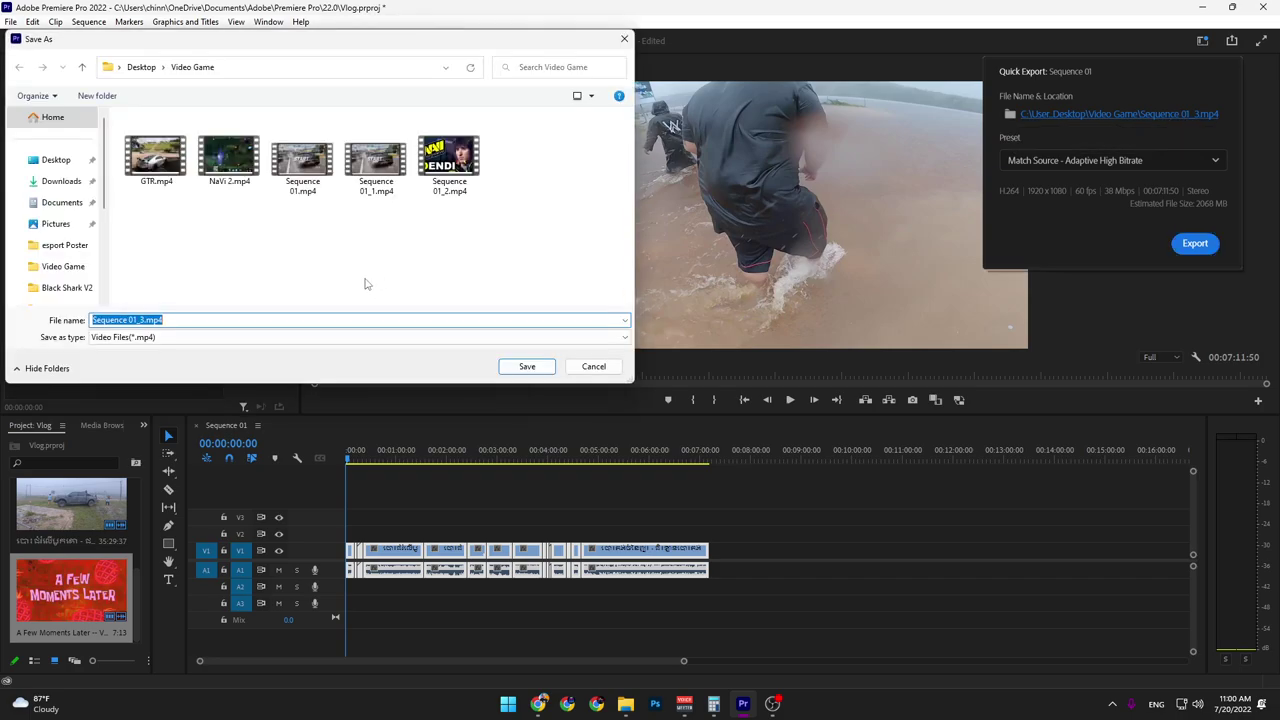
click(145, 320)
drag(145, 320, 82, 313)
text(0ld Vlog)
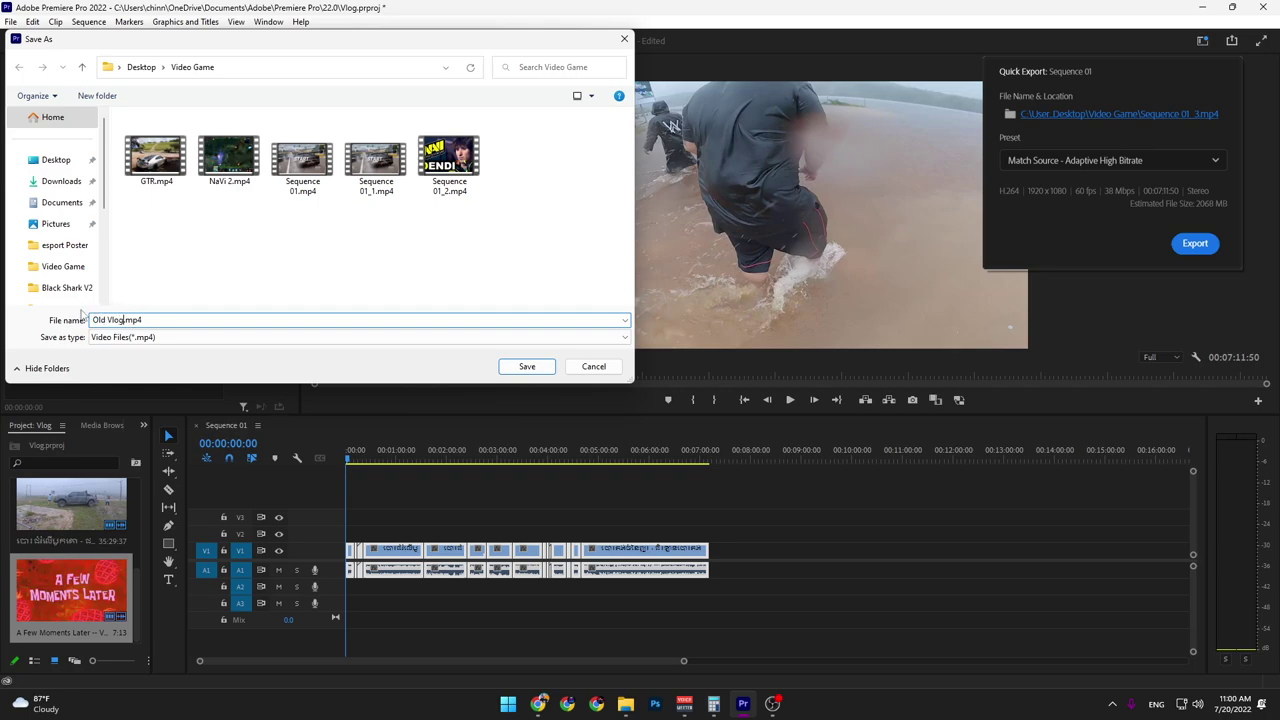
key(Return)
Choose the High Quality 1080p HD preset and start exporting the sequence
click(1108, 166)
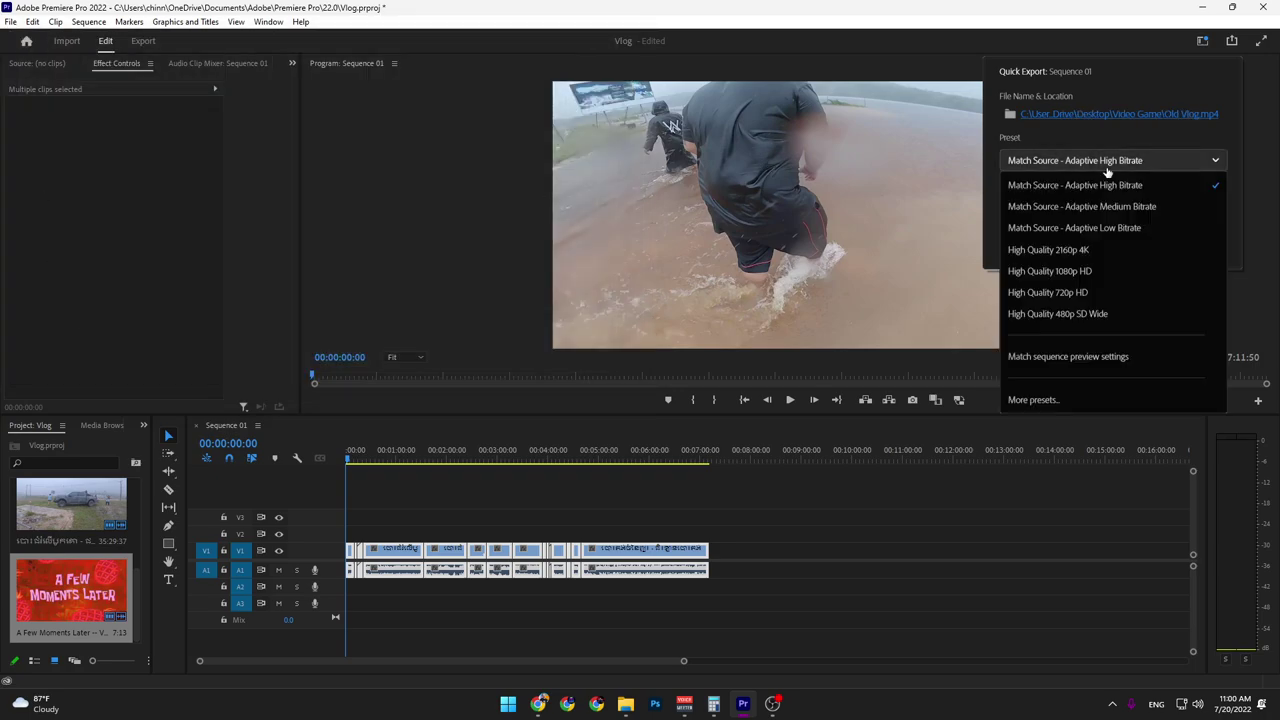
click(1107, 170)
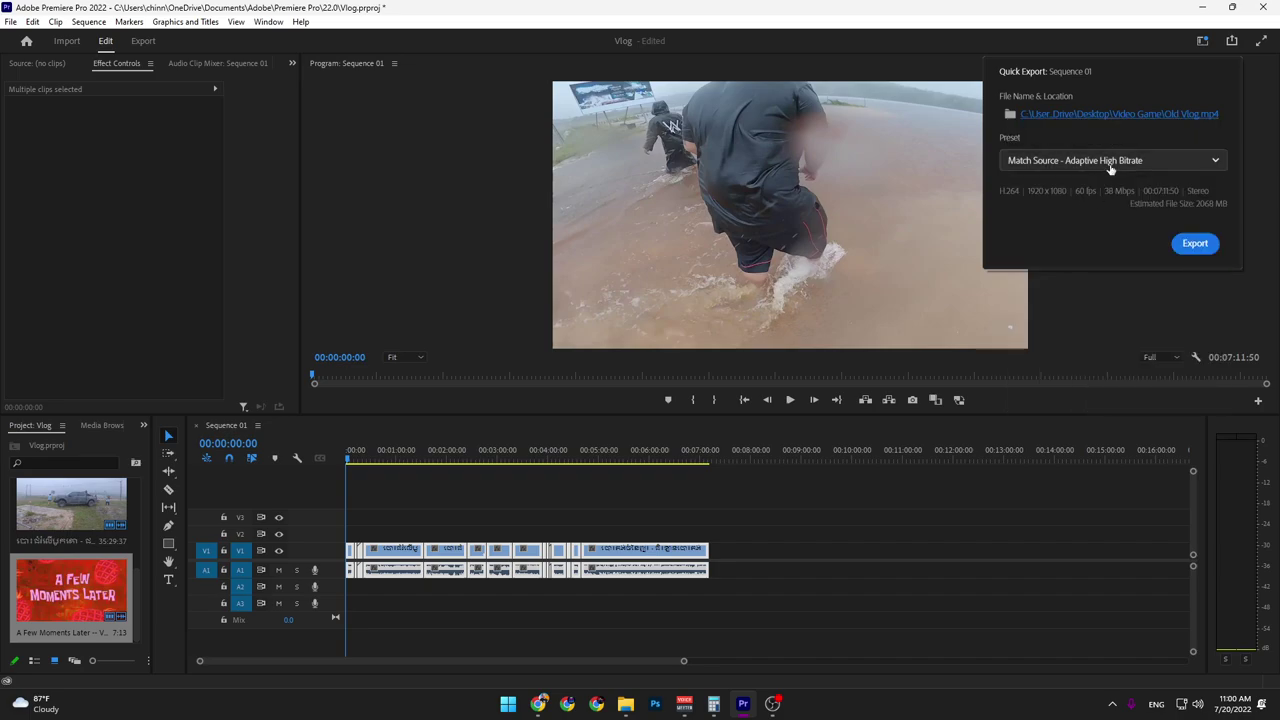
click(1110, 165)
click(1082, 277)
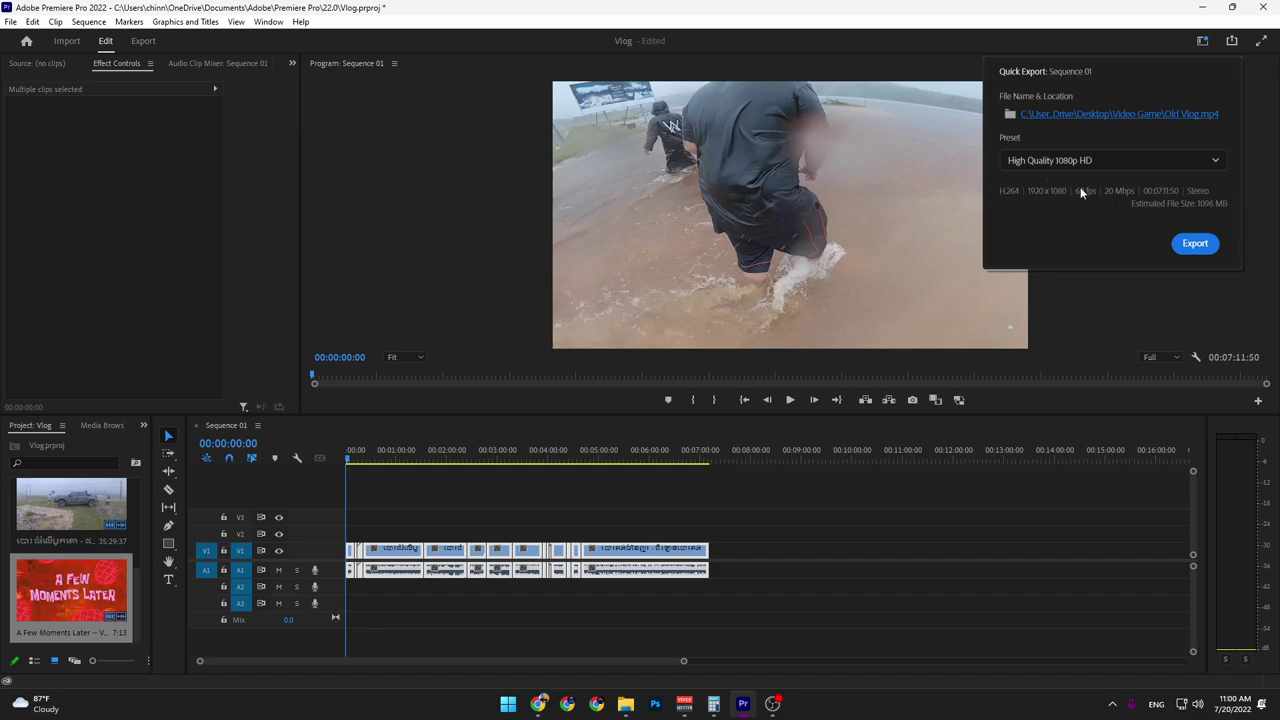
click(1194, 244)
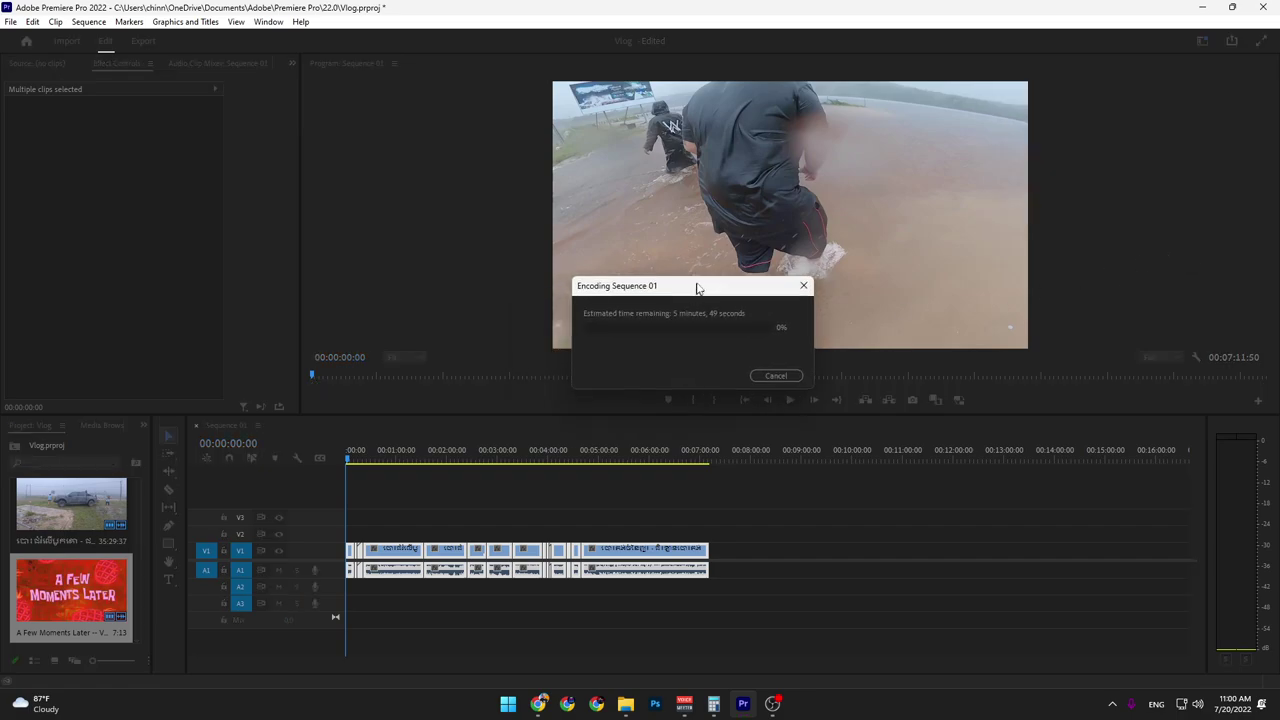